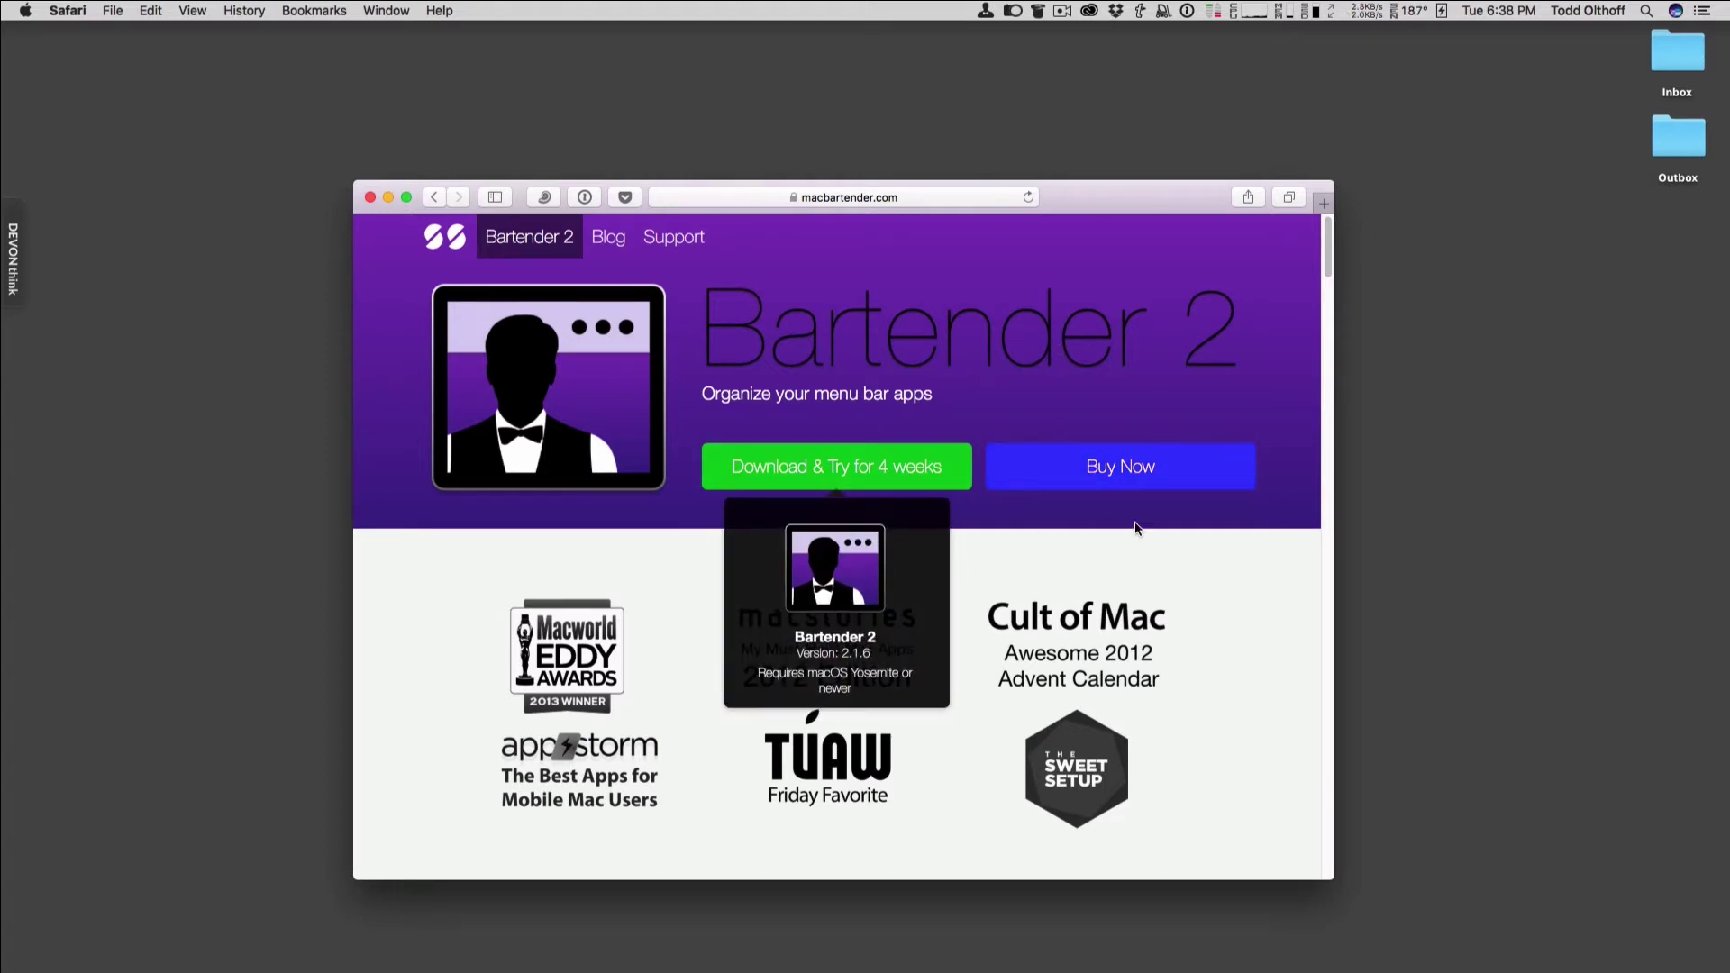
# - Open the Bartender 2 purchase page, then go back to the macbartender.com home page
pyautogui.scroll(-5, 1095, 611)
pyautogui.scroll(5, 1095, 611)
pyautogui.click(1100, 474)
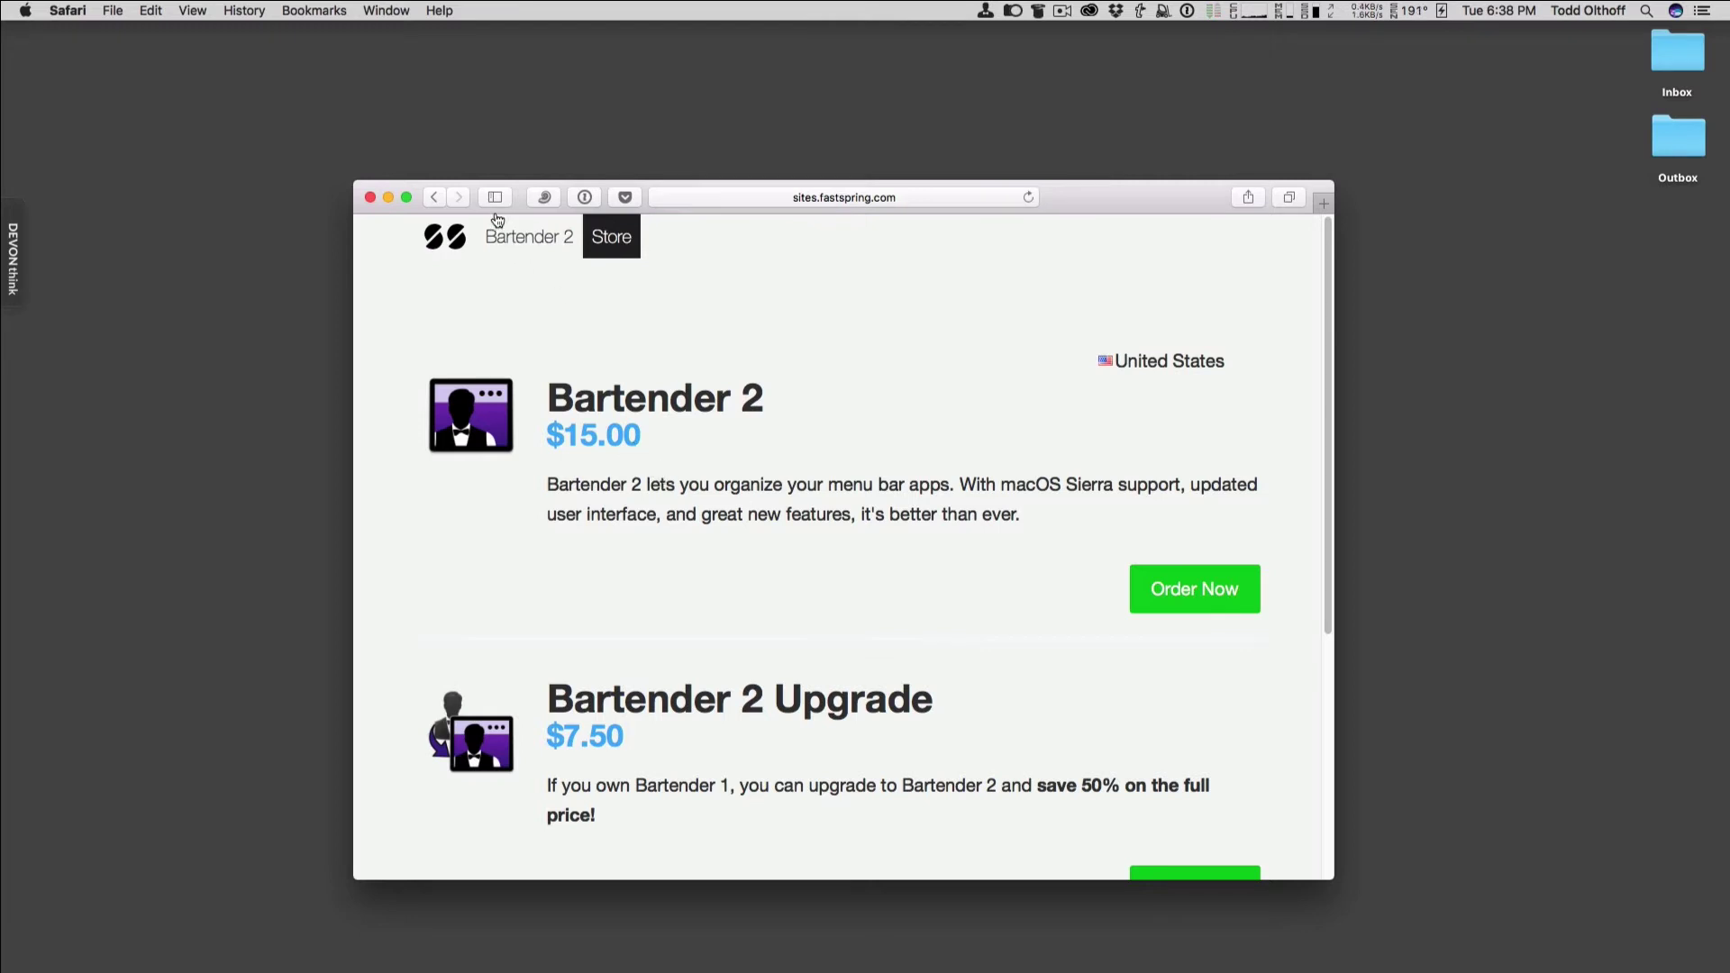
pyautogui.click(433, 197)
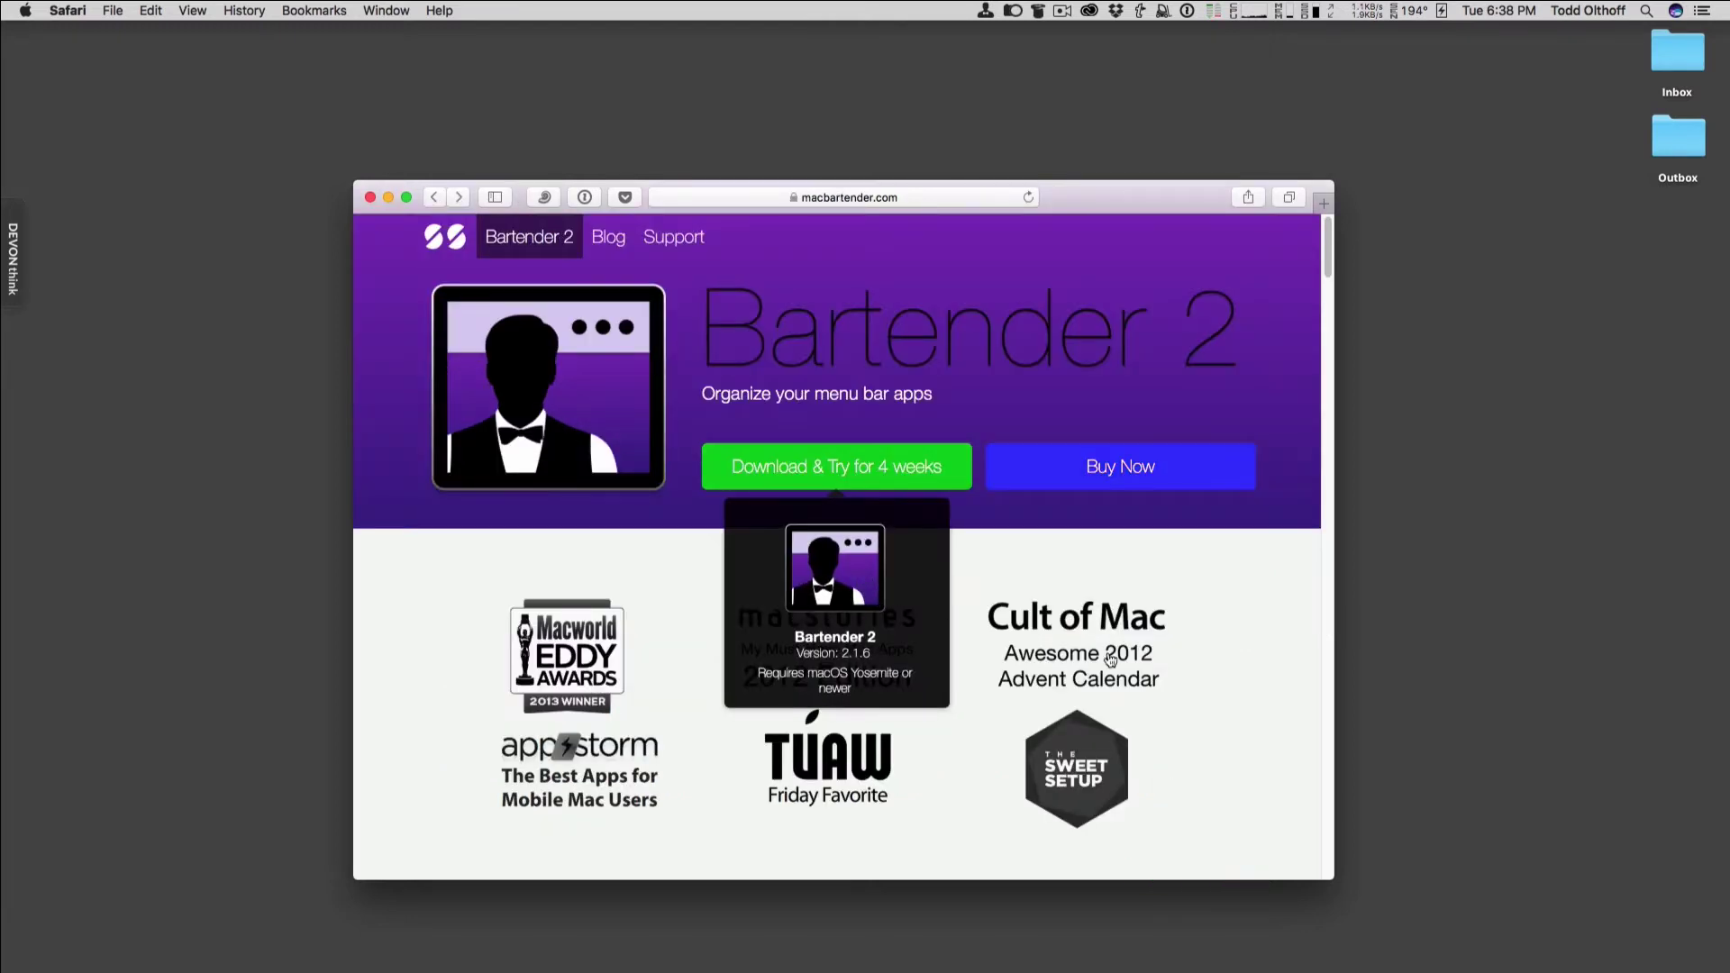
# - Scroll through macbartender.com, then minimize the Bartender website window
pyautogui.scroll(-10, 1085, 608)
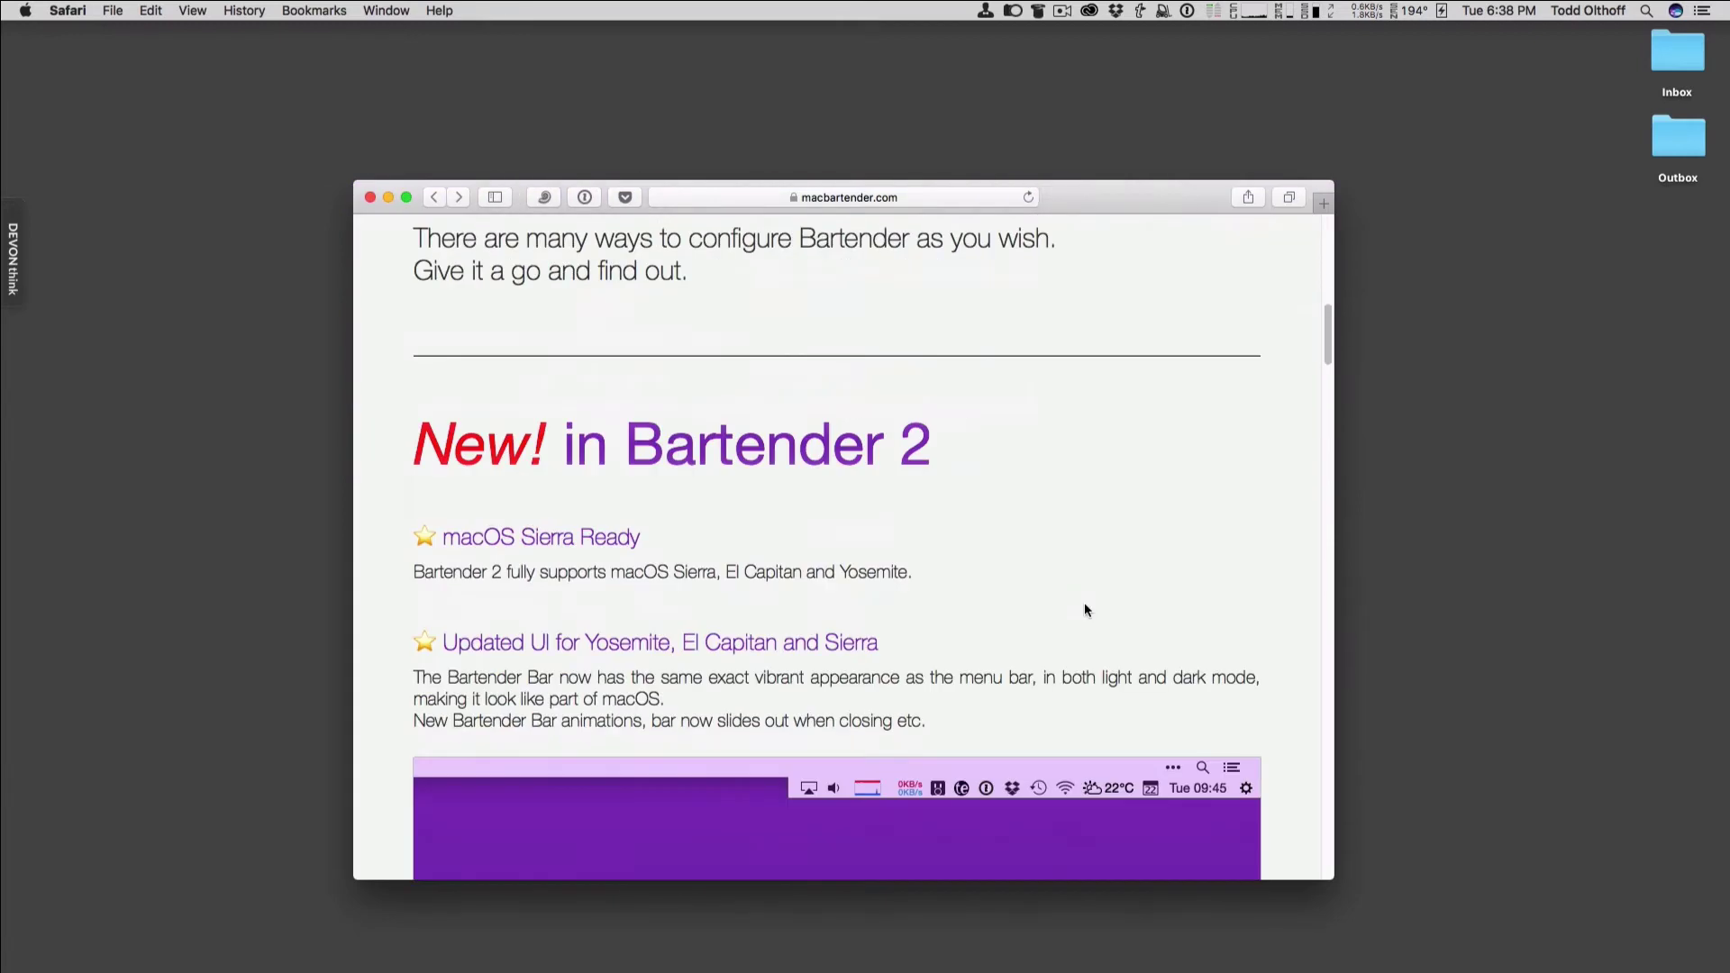
pyautogui.scroll(-5, 1085, 610)
pyautogui.scroll(-4, 1081, 609)
pyautogui.scroll(15, 1078, 613)
pyautogui.scroll(3, 1078, 612)
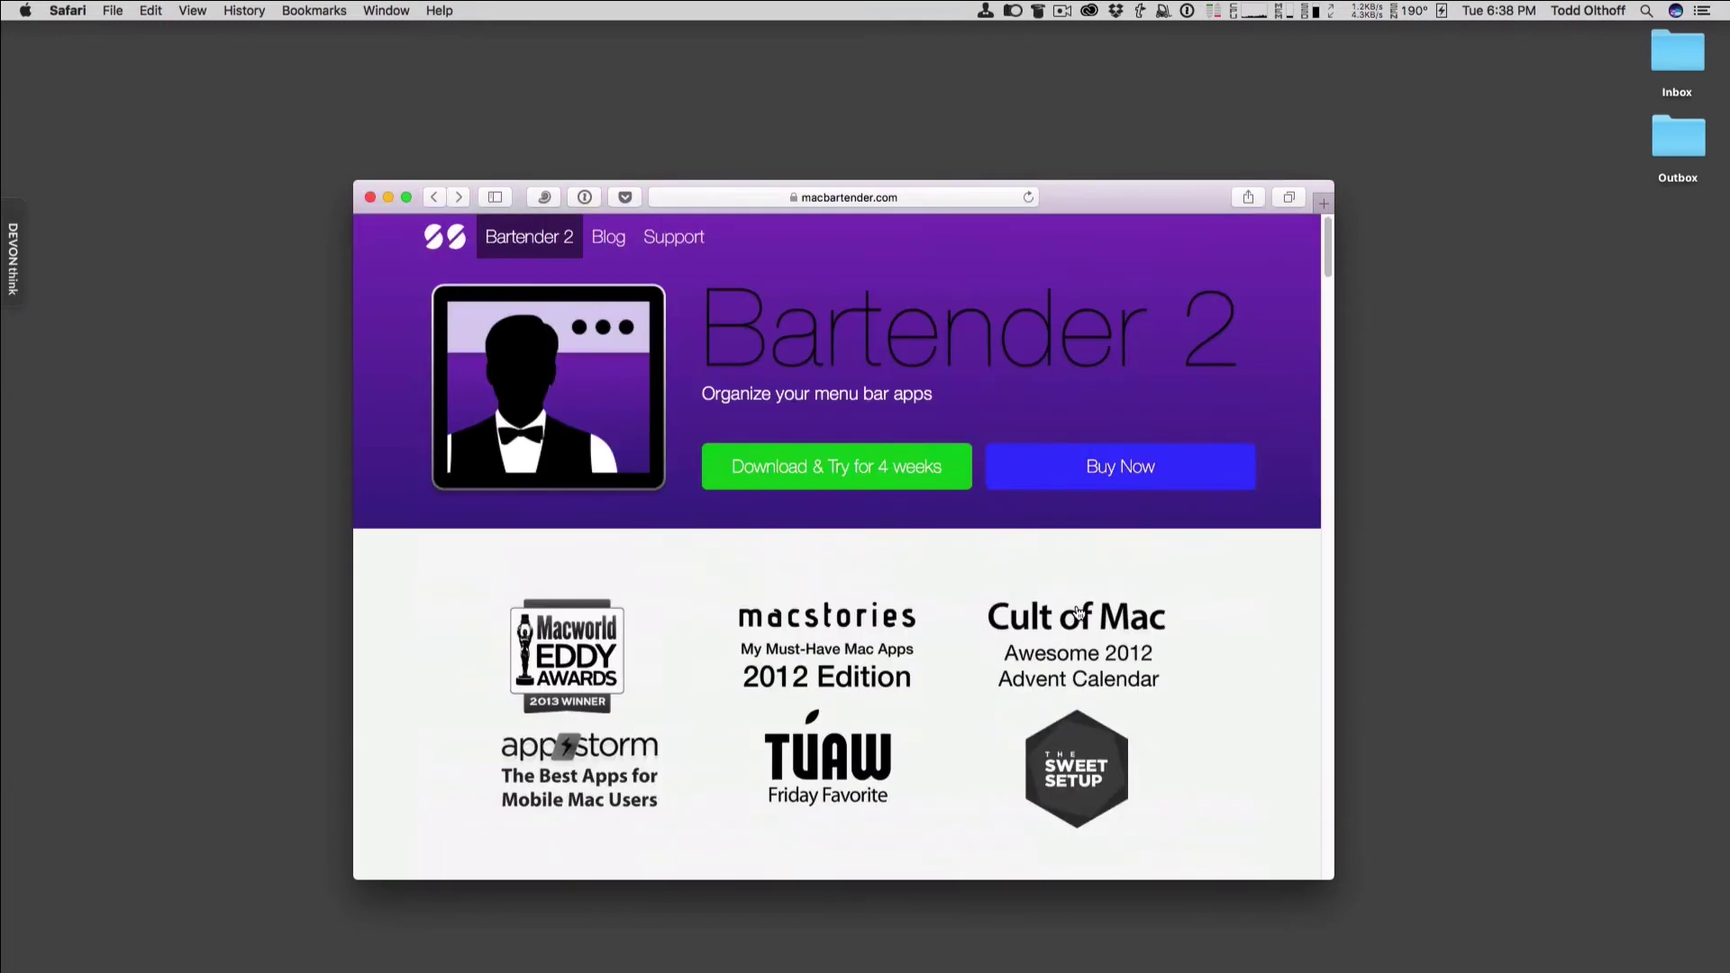
pyautogui.click(388, 197)
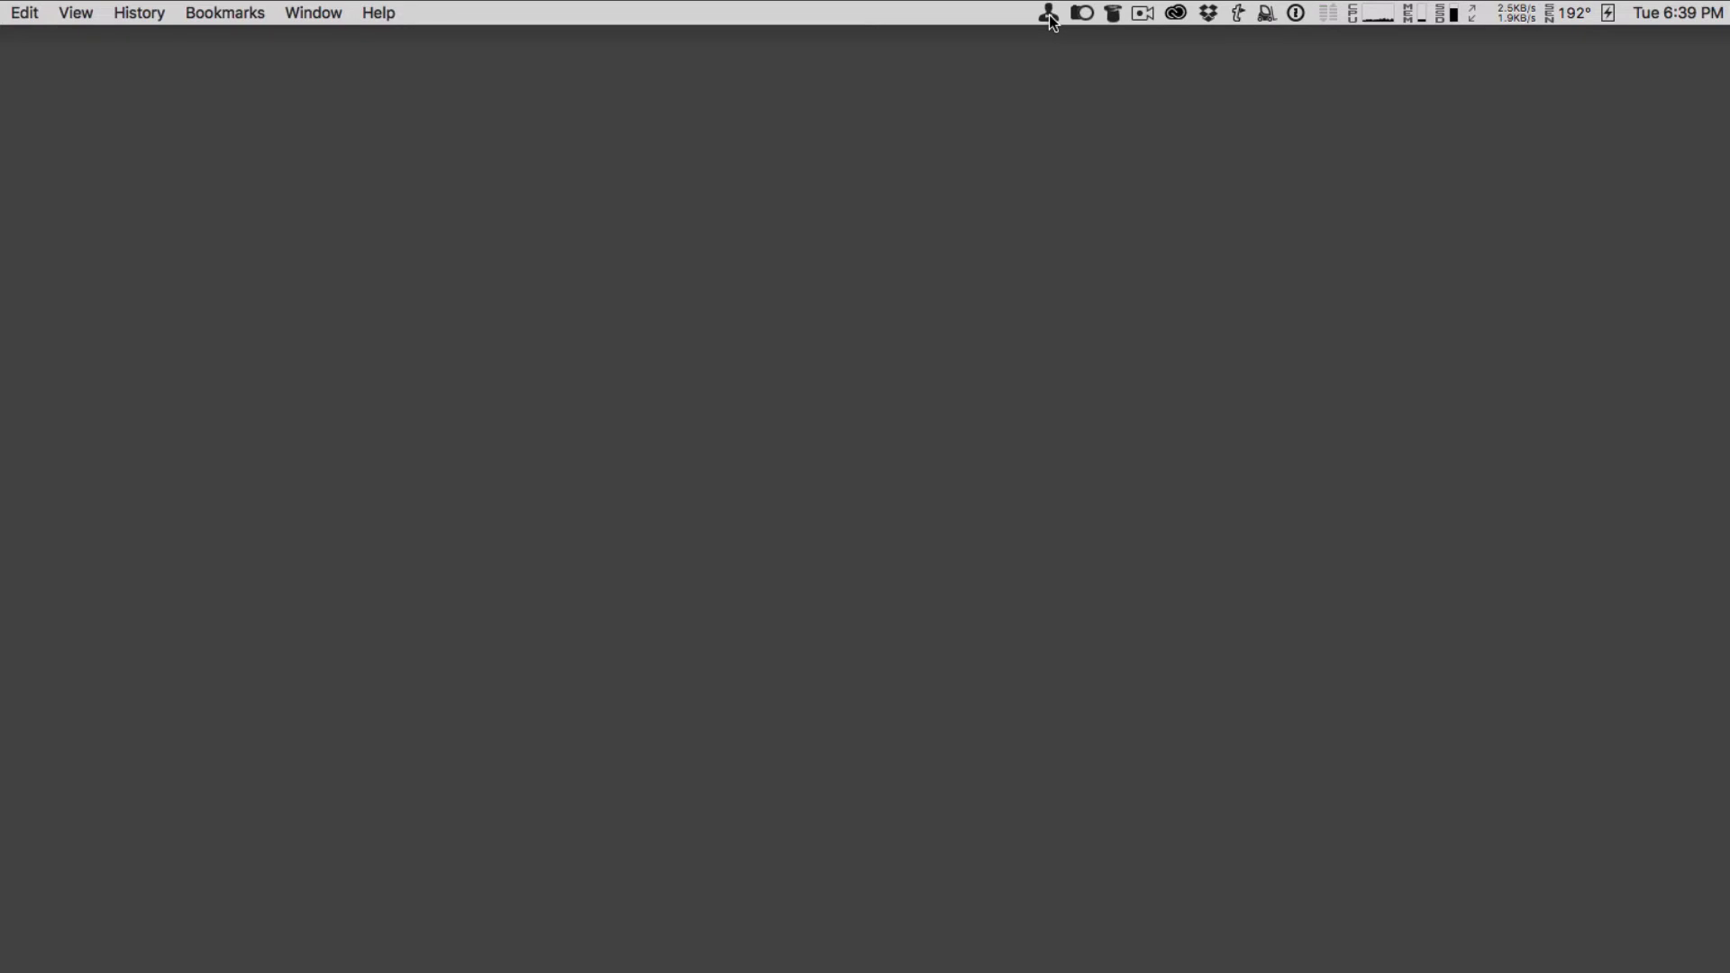
# - Reveal the hidden menu bar items and open Bartender's options menu showing Preferences
pyautogui.click(1050, 20)
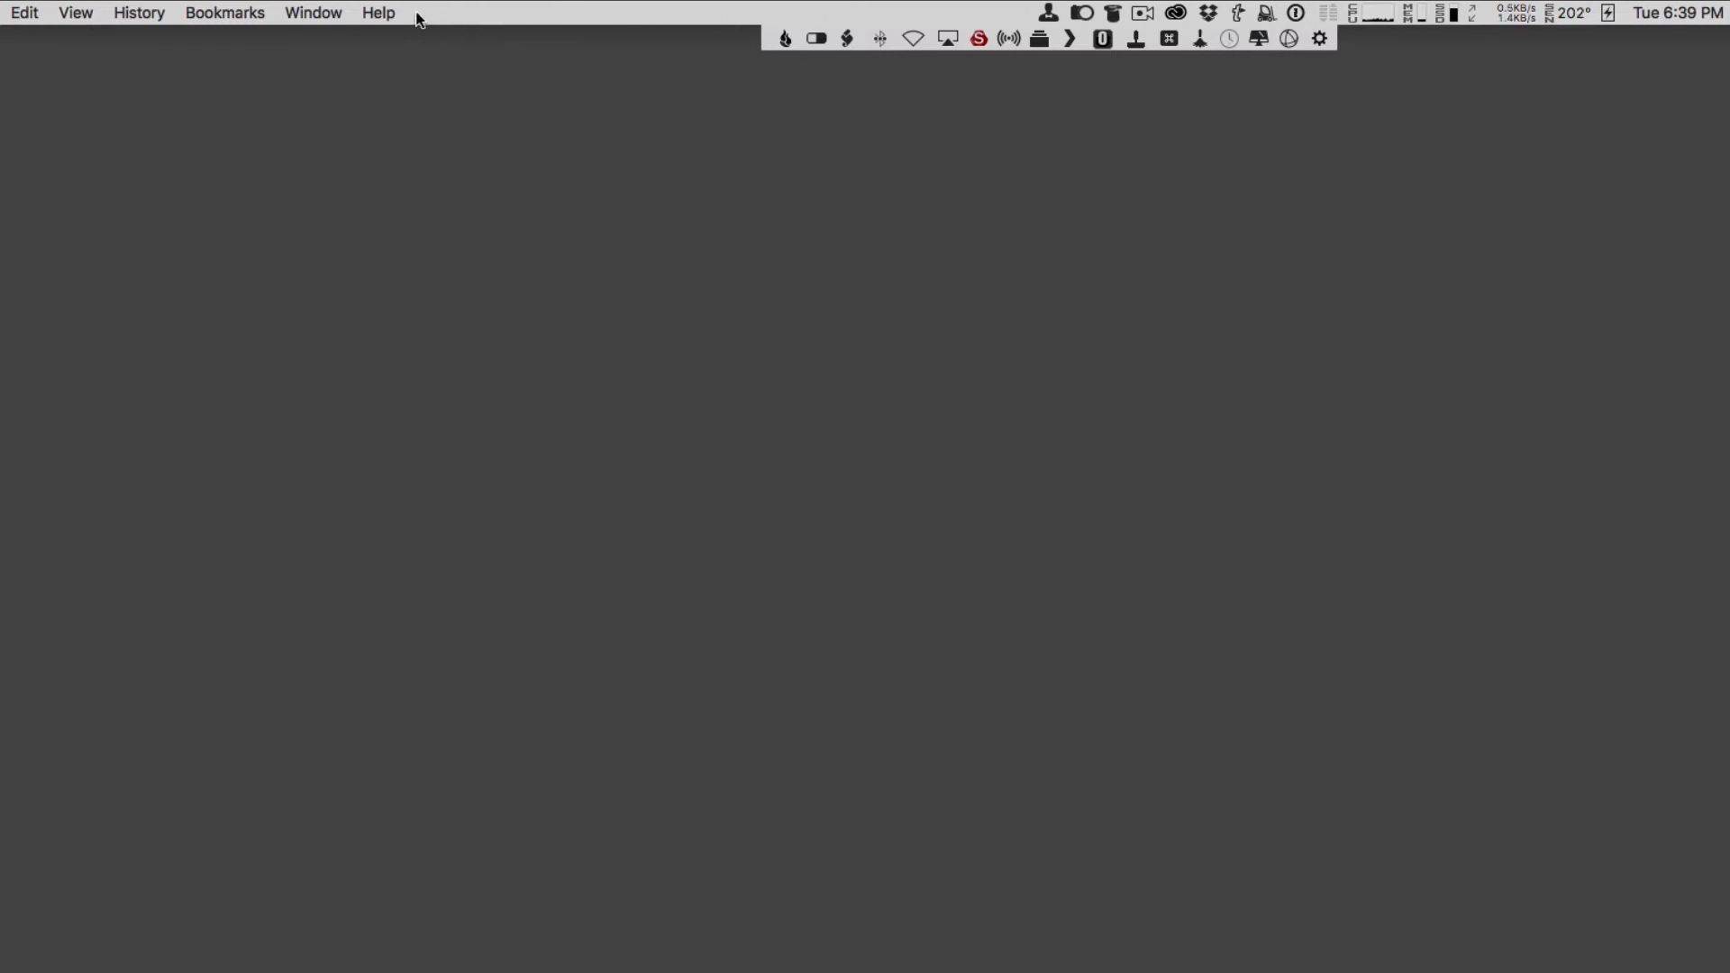
pyautogui.click(1319, 41)
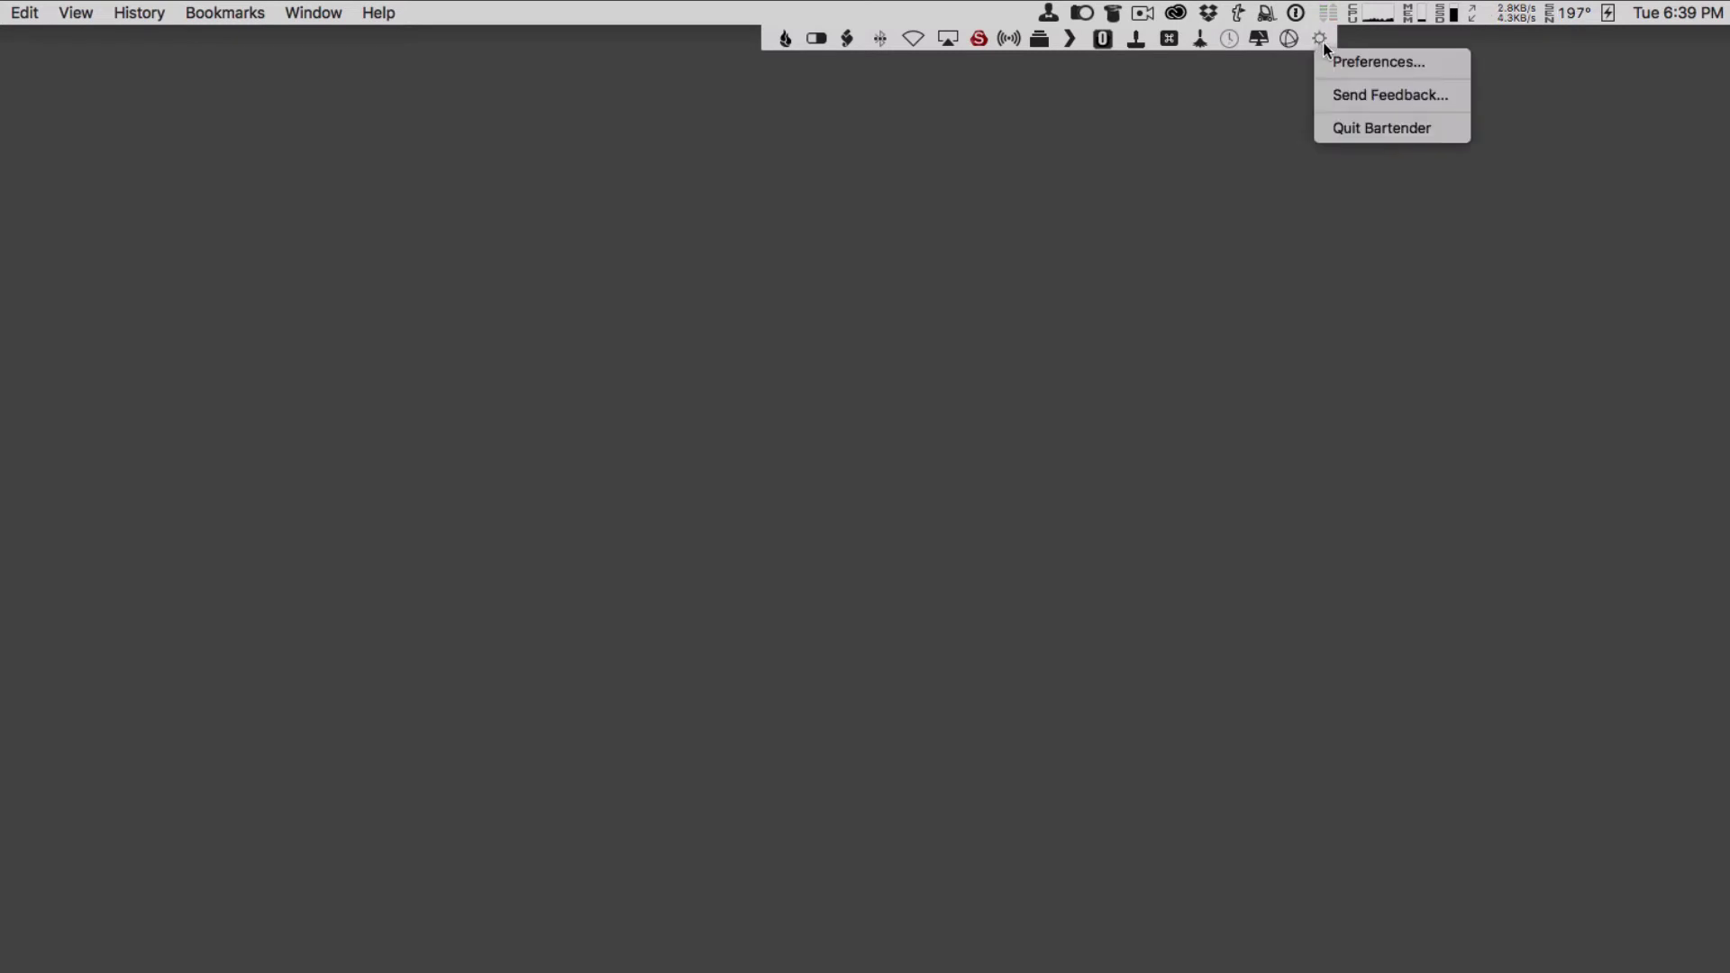
pyautogui.click(1345, 61)
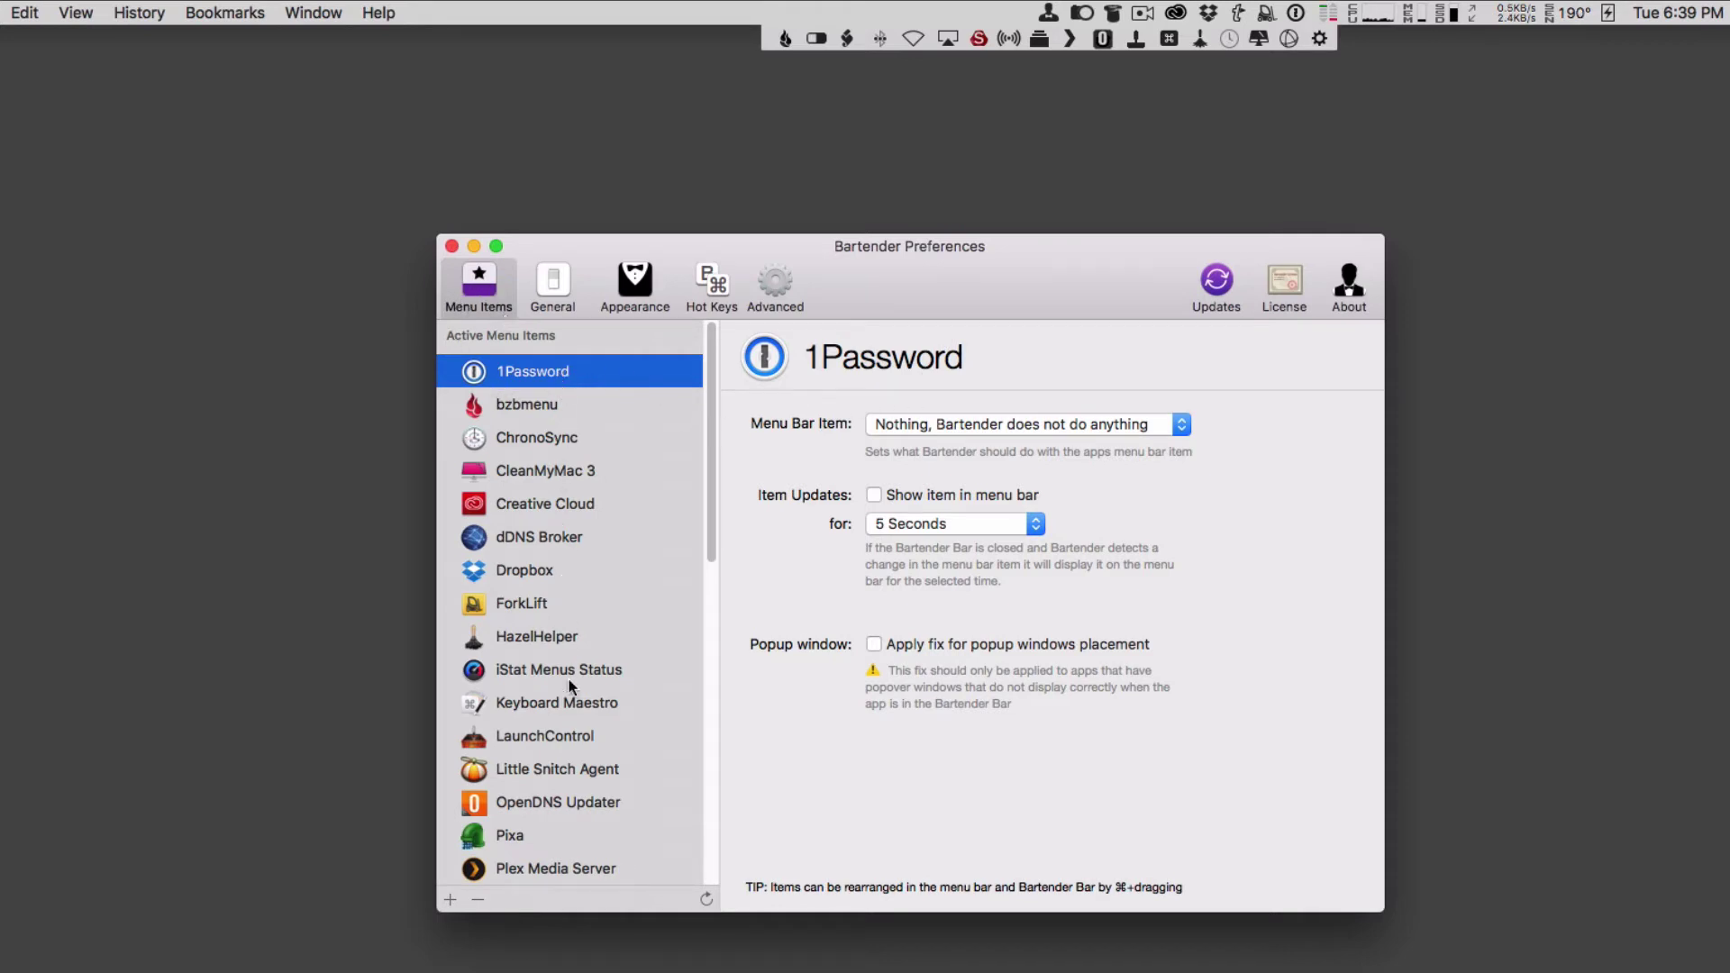
pyautogui.moveTo(712, 467); pyautogui.dragTo(708, 814)
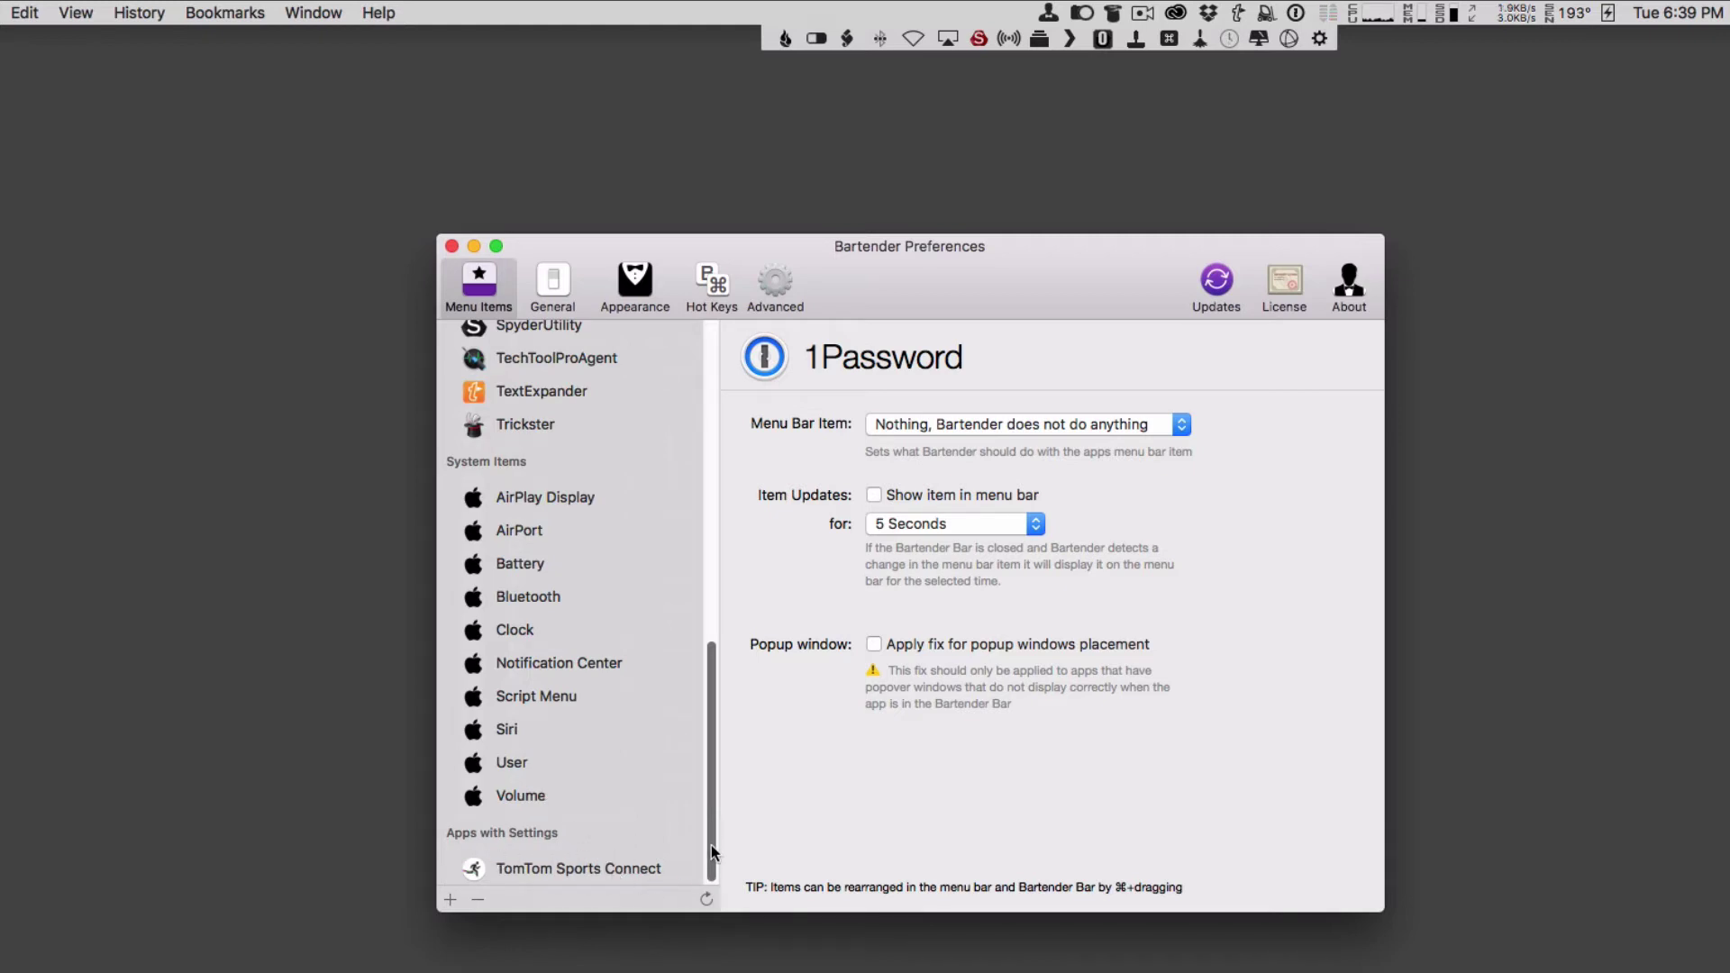
pyautogui.scroll(1, 716, 861)
pyautogui.scroll(-1, 719, 865)
pyautogui.click(451, 900)
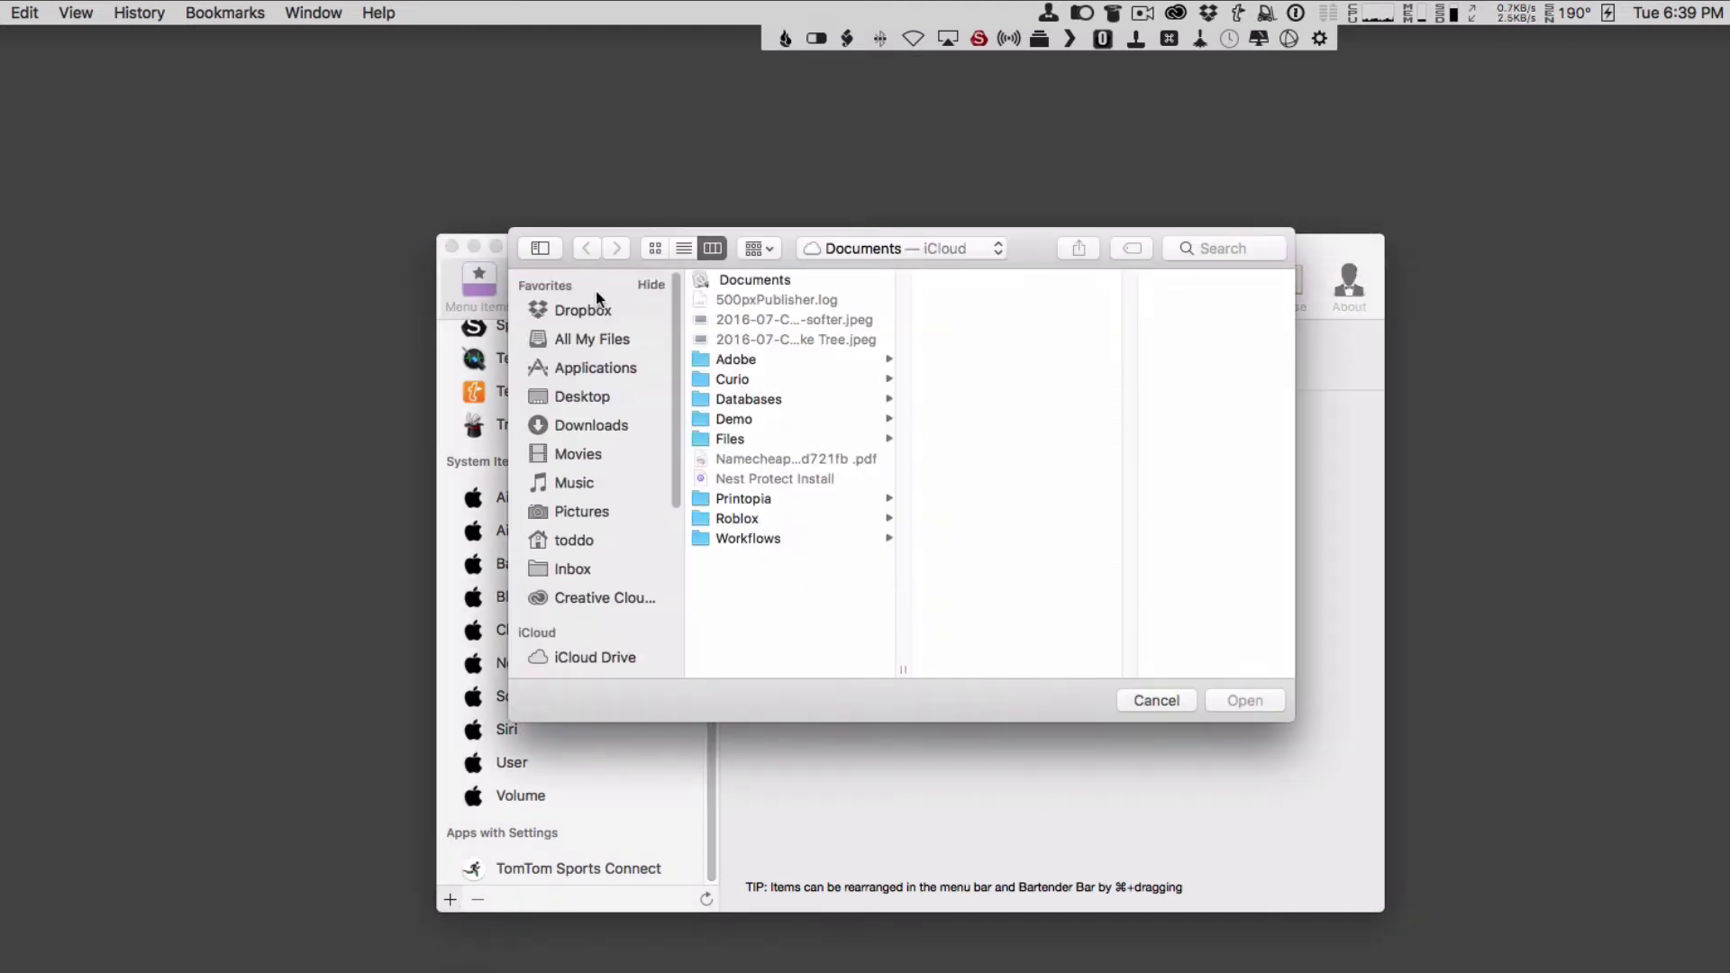
pyautogui.click(590, 364)
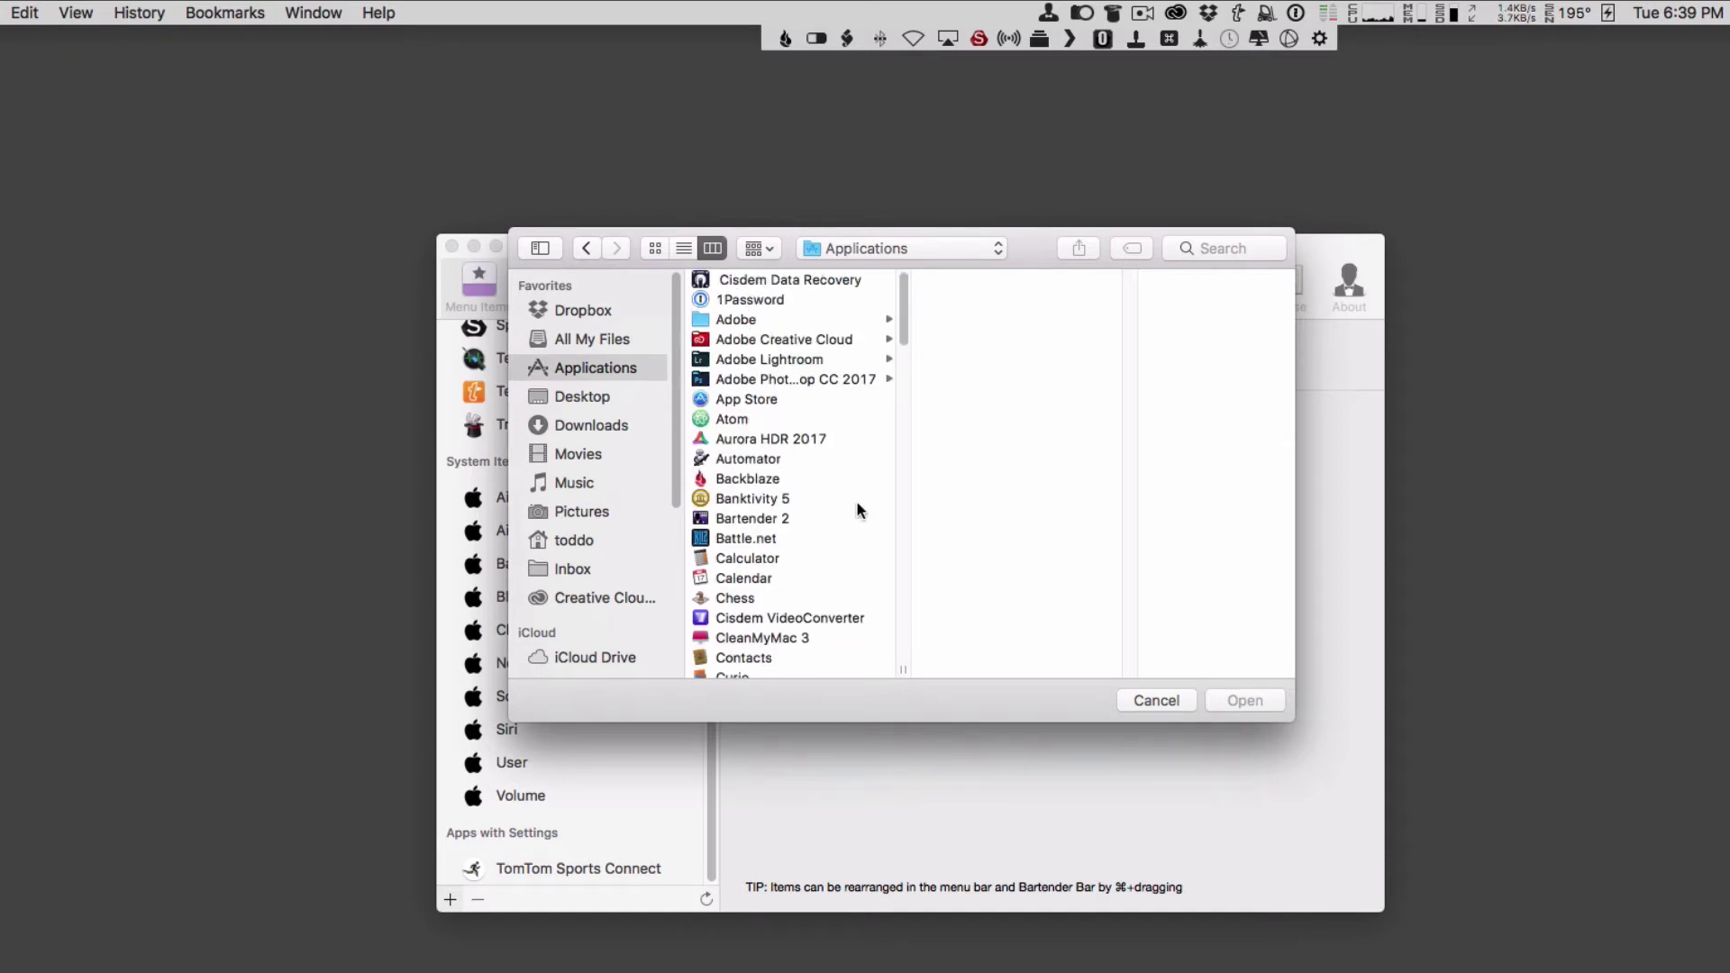
pyautogui.click(1157, 701)
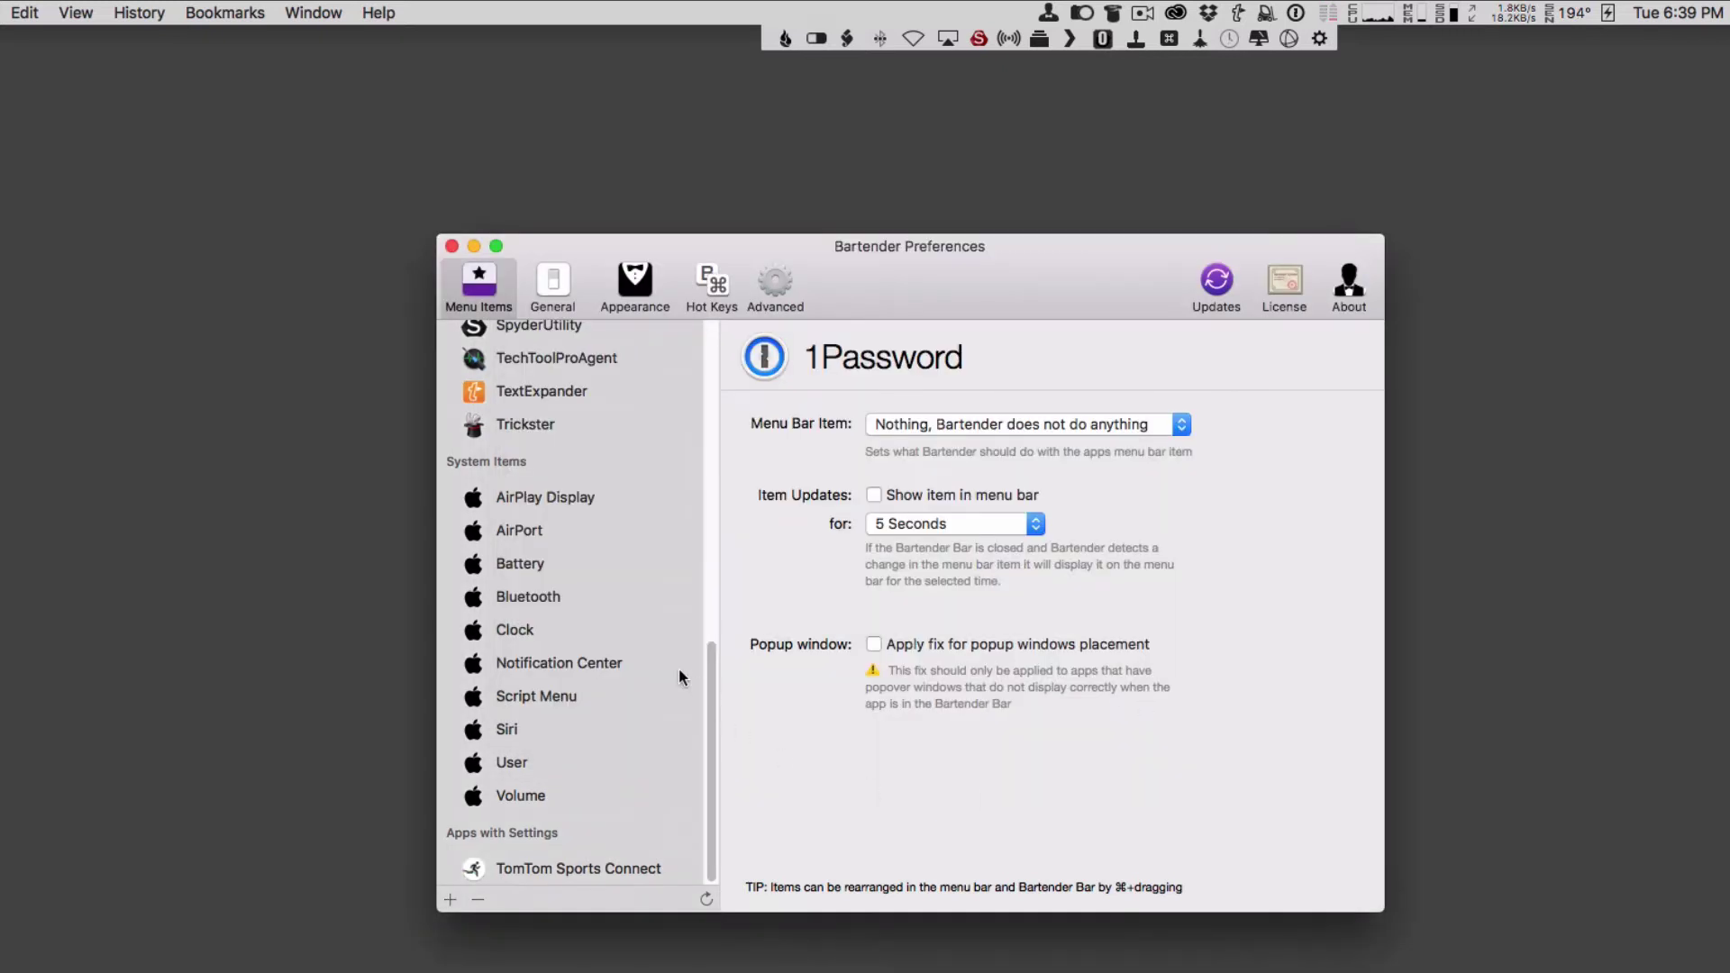
# - Close the Bartender Bar and review 1Password's Menu Bar Item choices, leaving it on 'Nothing'
pyautogui.moveTo(711, 678); pyautogui.dragTo(721, 346)
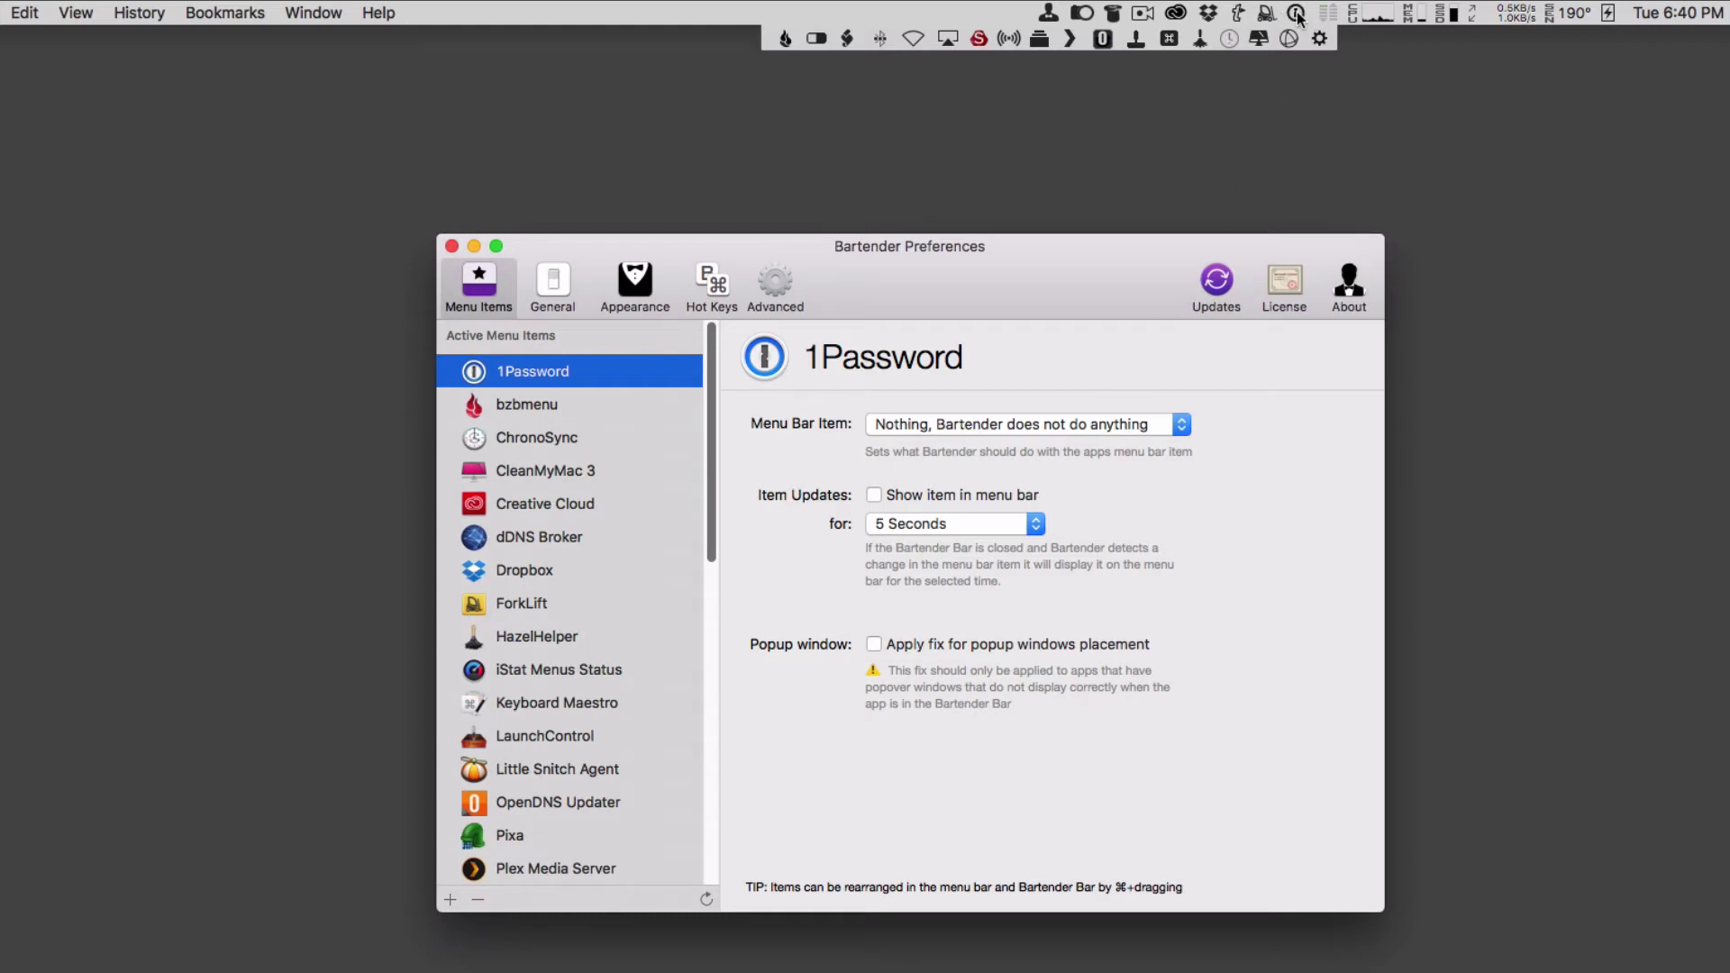
pyautogui.click(1261, 107)
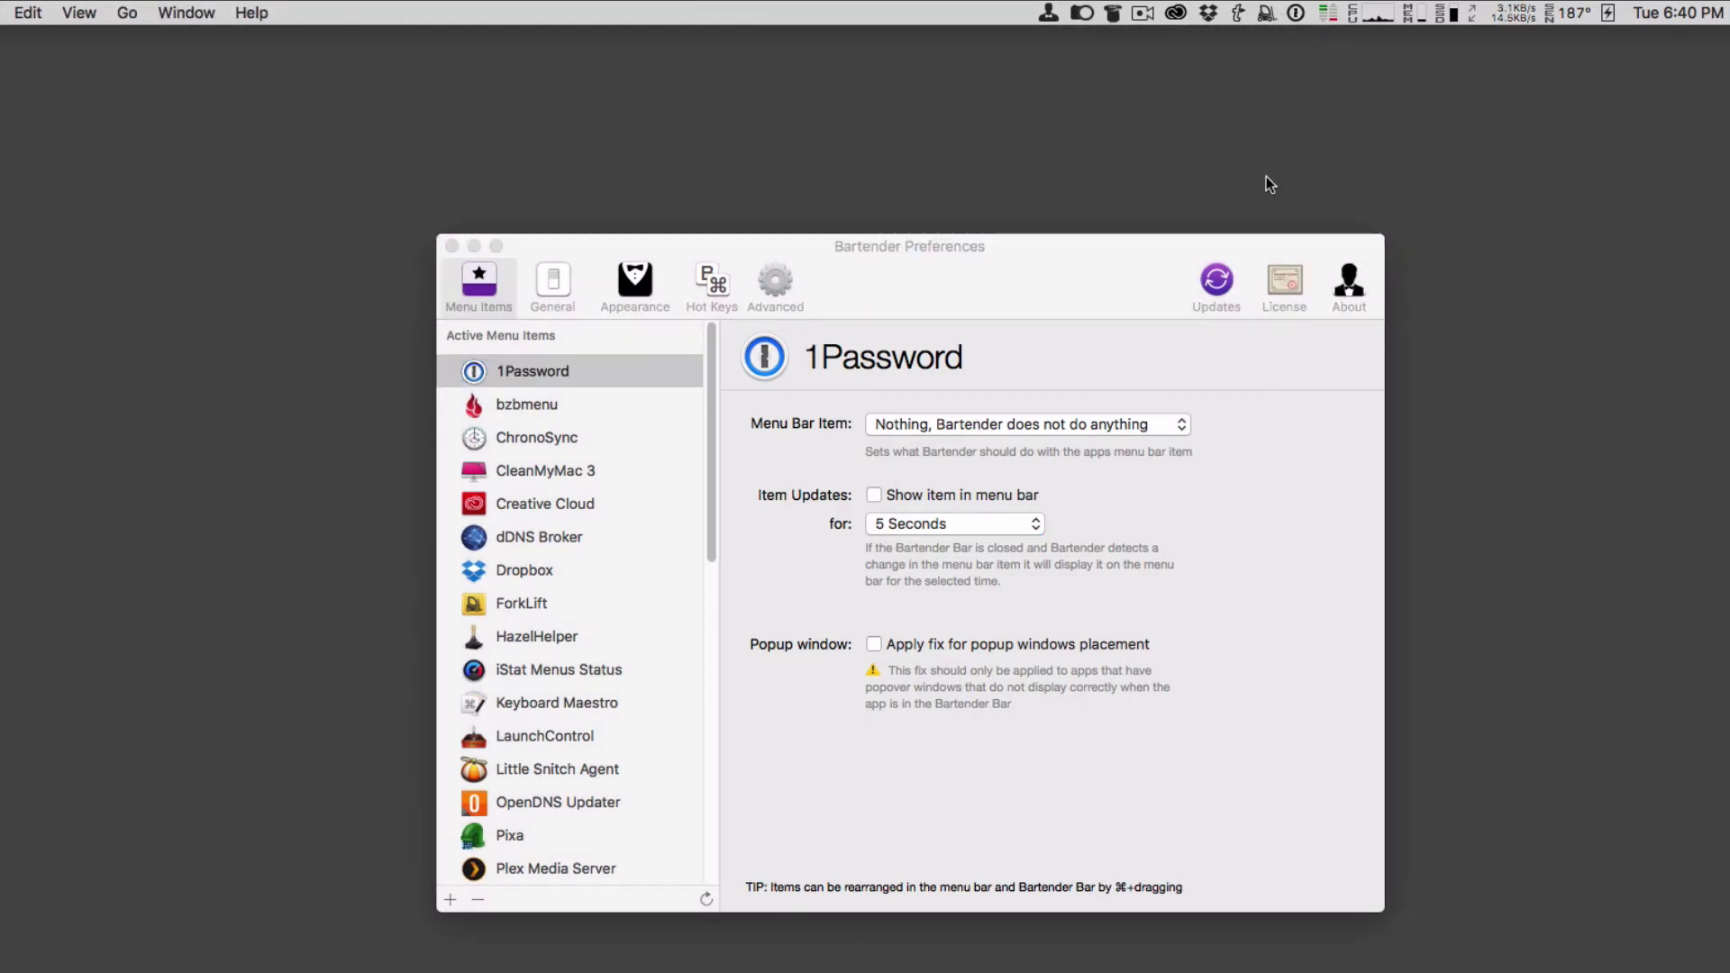
pyautogui.click(1127, 247)
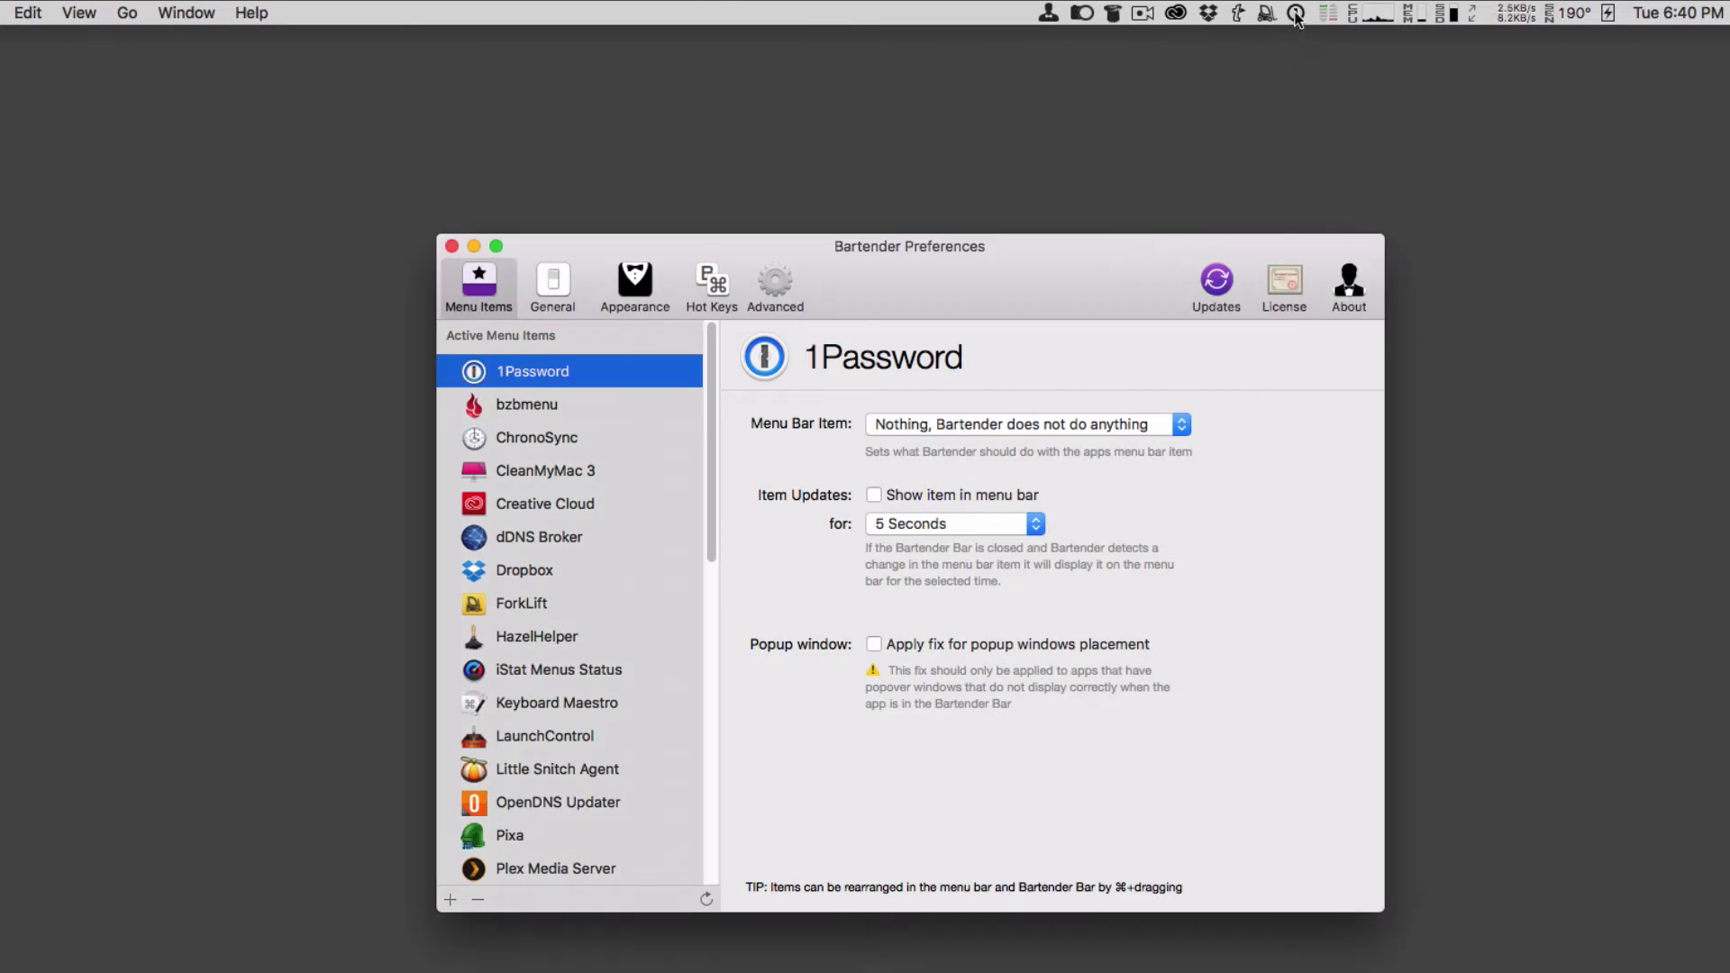
pyautogui.click(1183, 428)
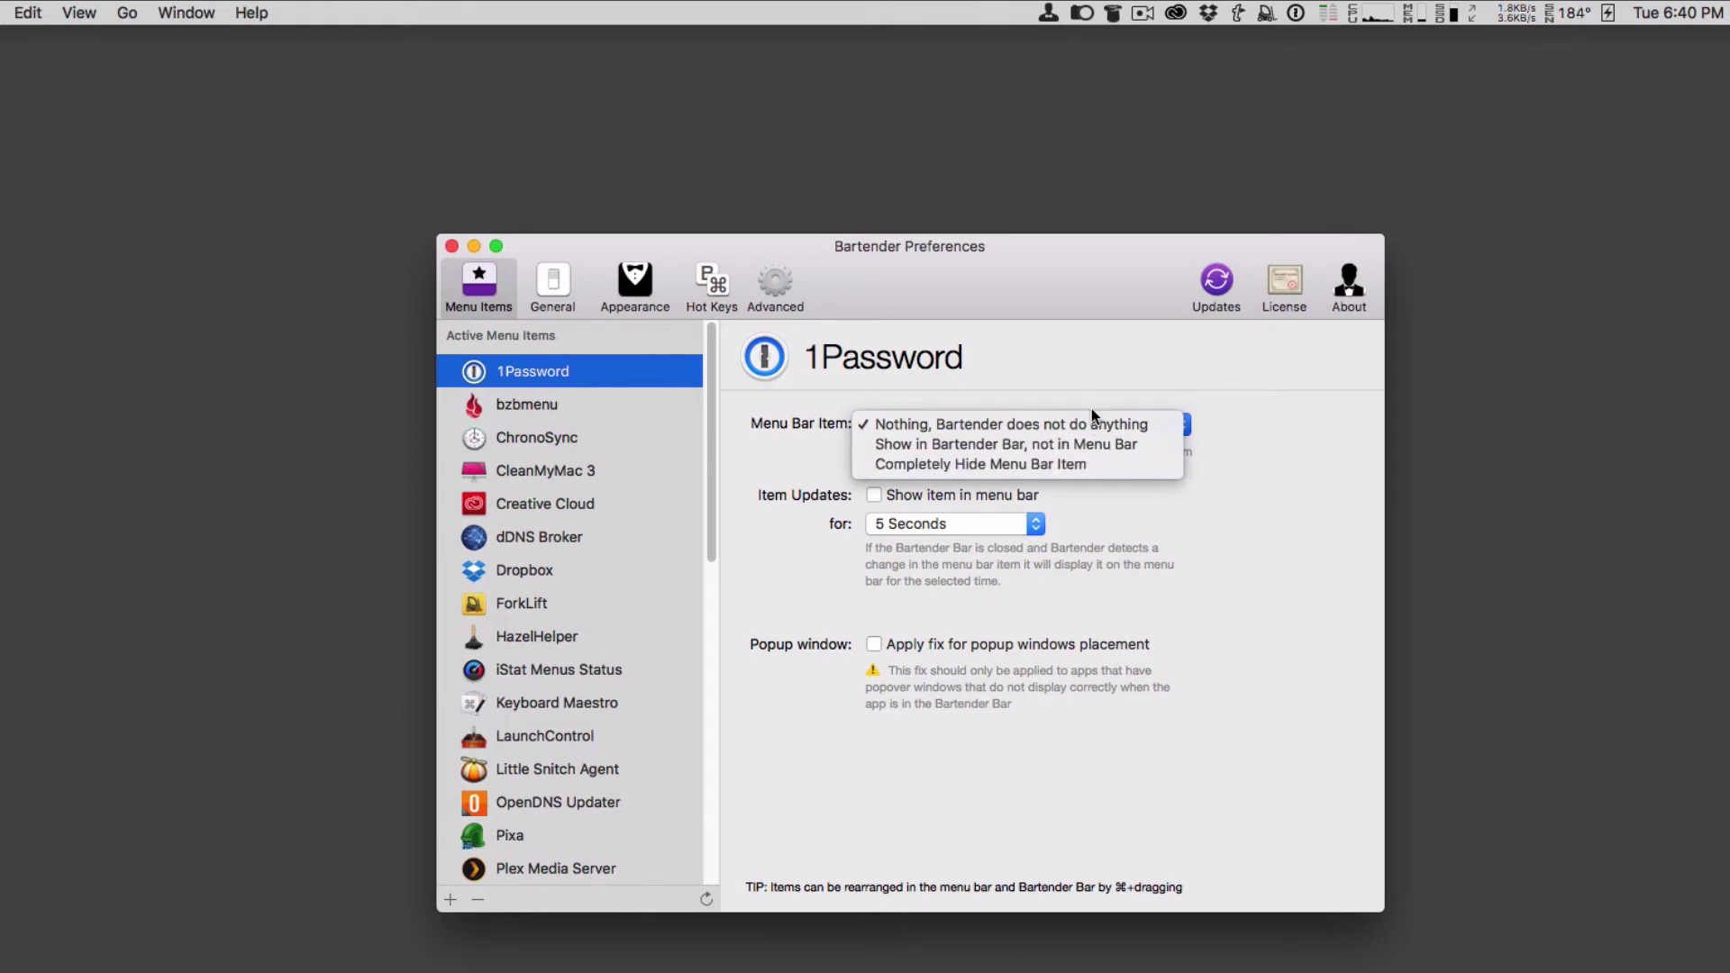
pyautogui.click(1272, 422)
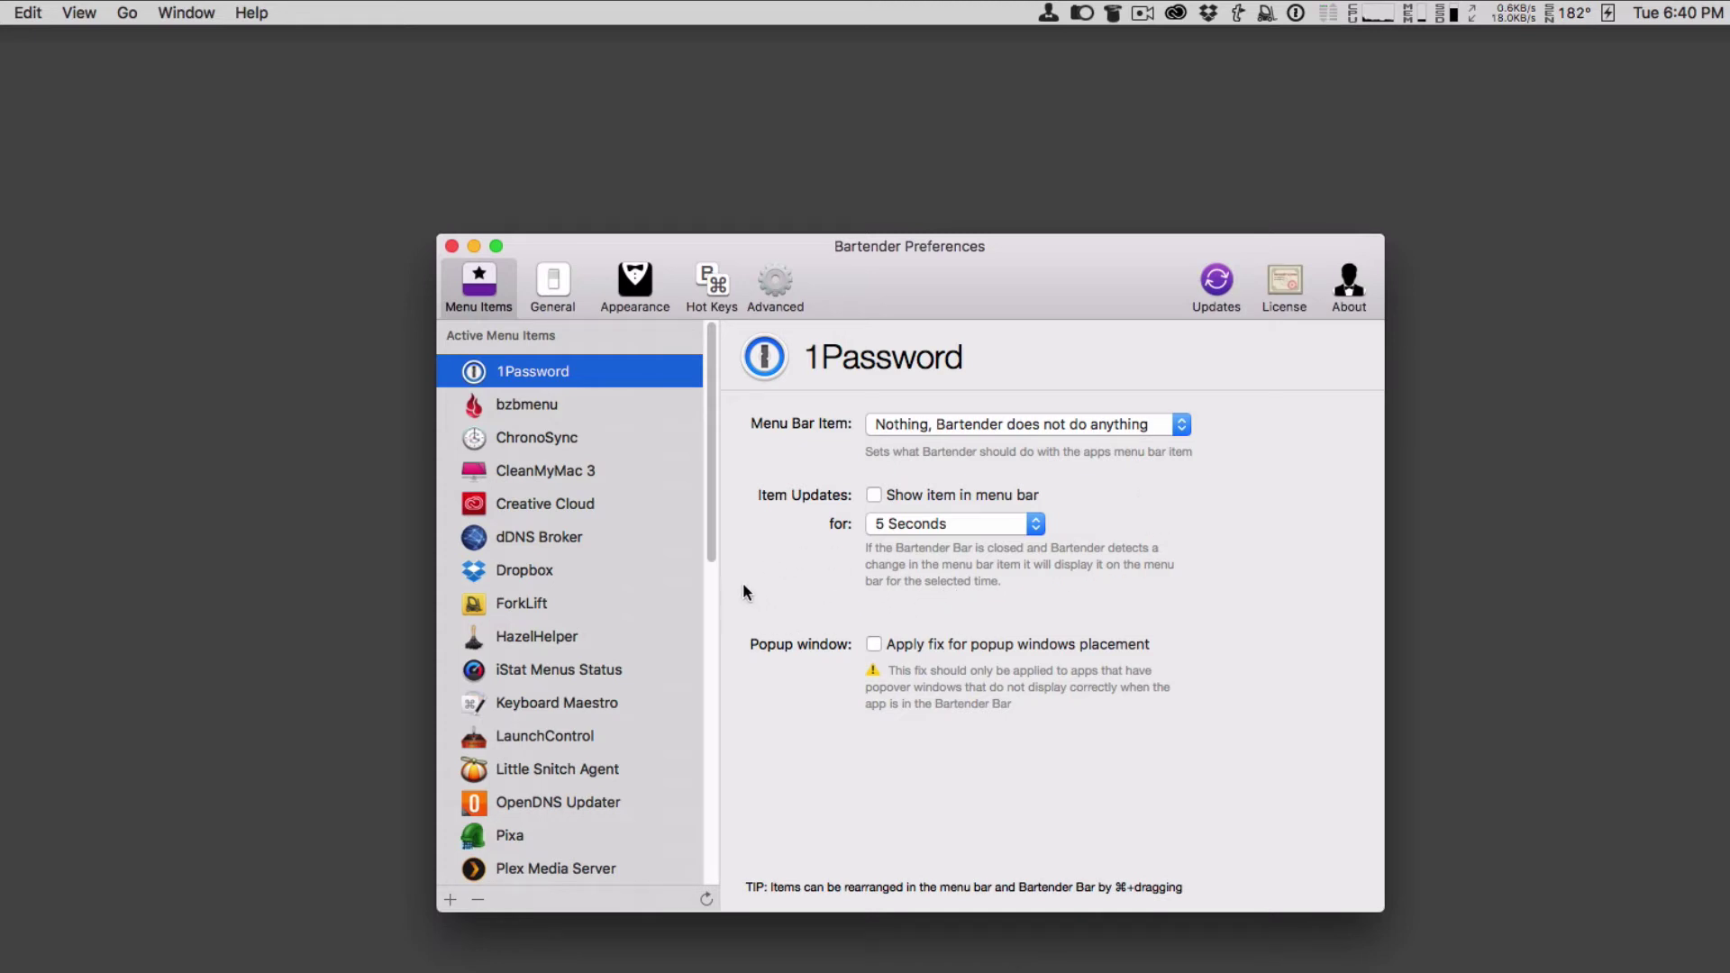
# - Set Dropbox to 'Show in Bartender Bar, not in Menu Bar' with updates shown for 10 Minutes
pyautogui.click(511, 576)
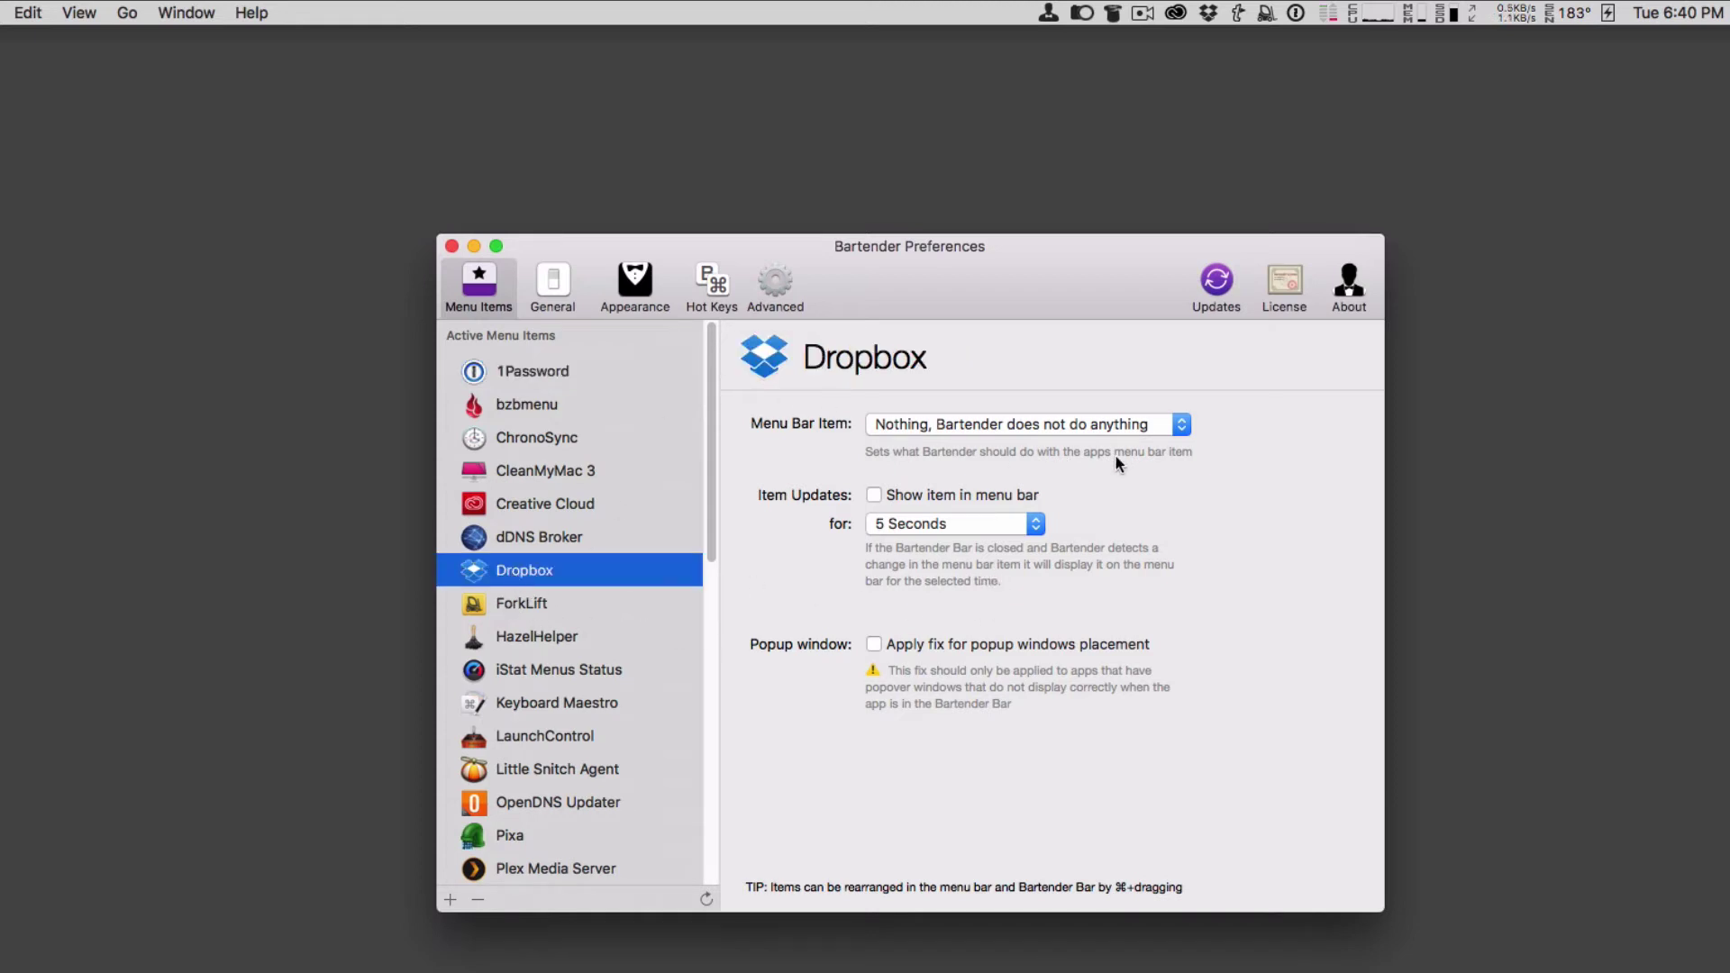
pyautogui.click(1180, 425)
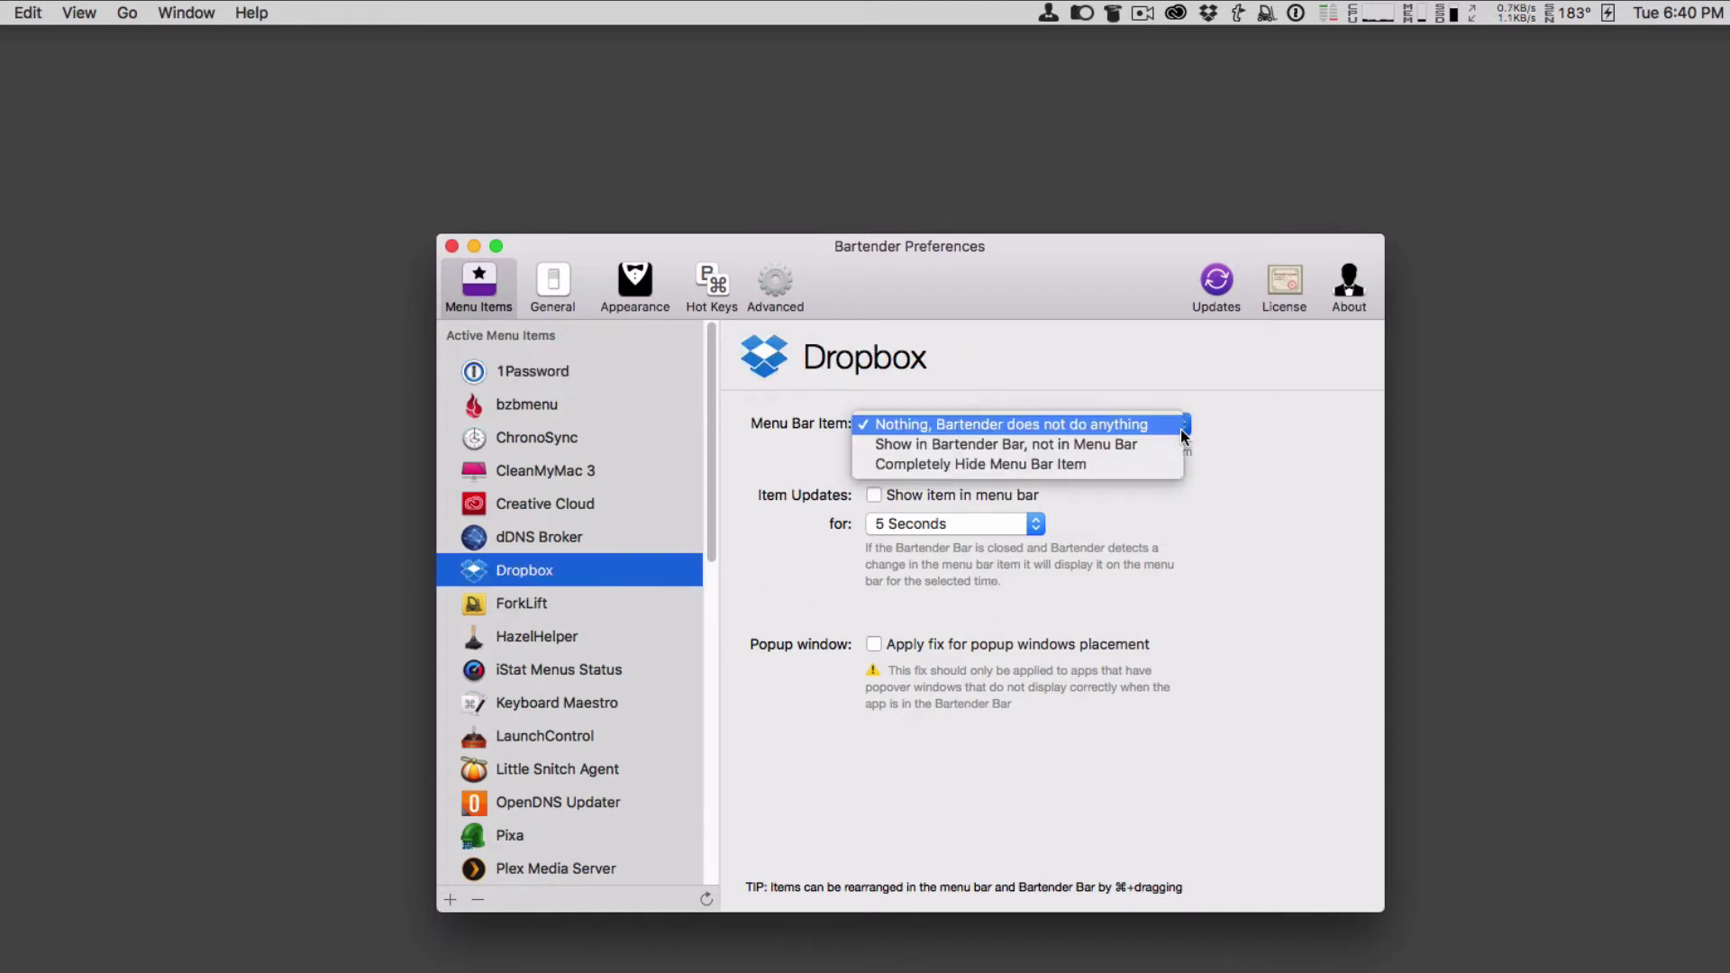
pyautogui.click(1132, 447)
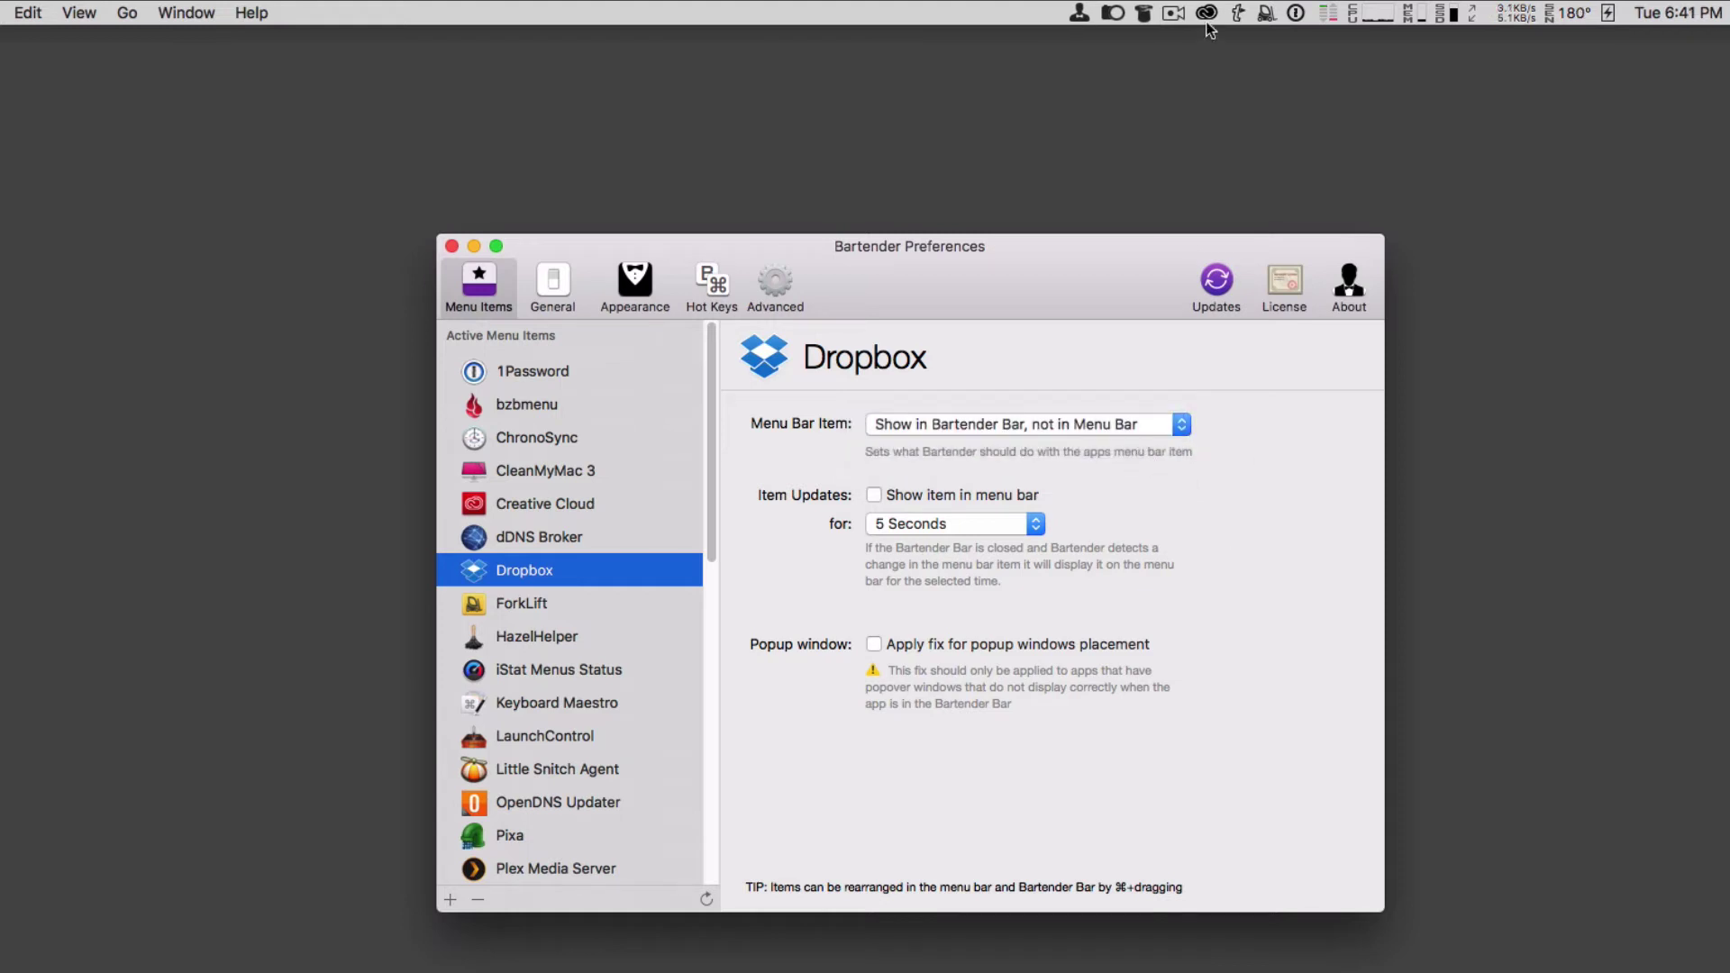
pyautogui.click(1081, 14)
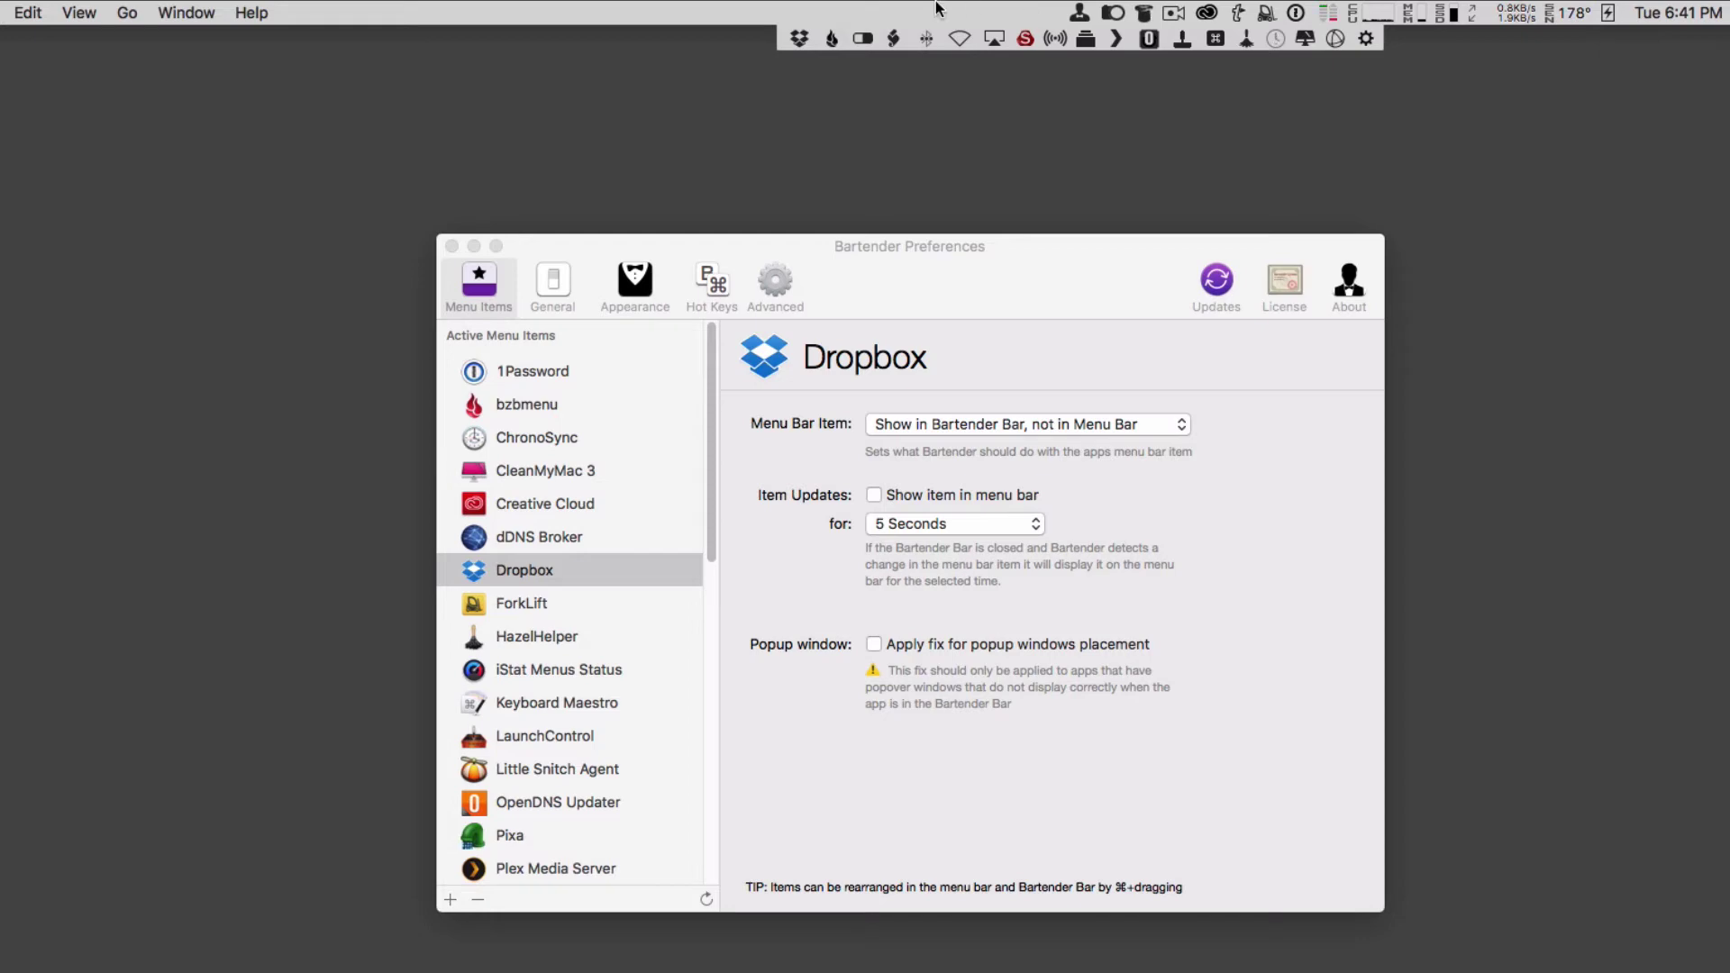
pyautogui.click(1076, 14)
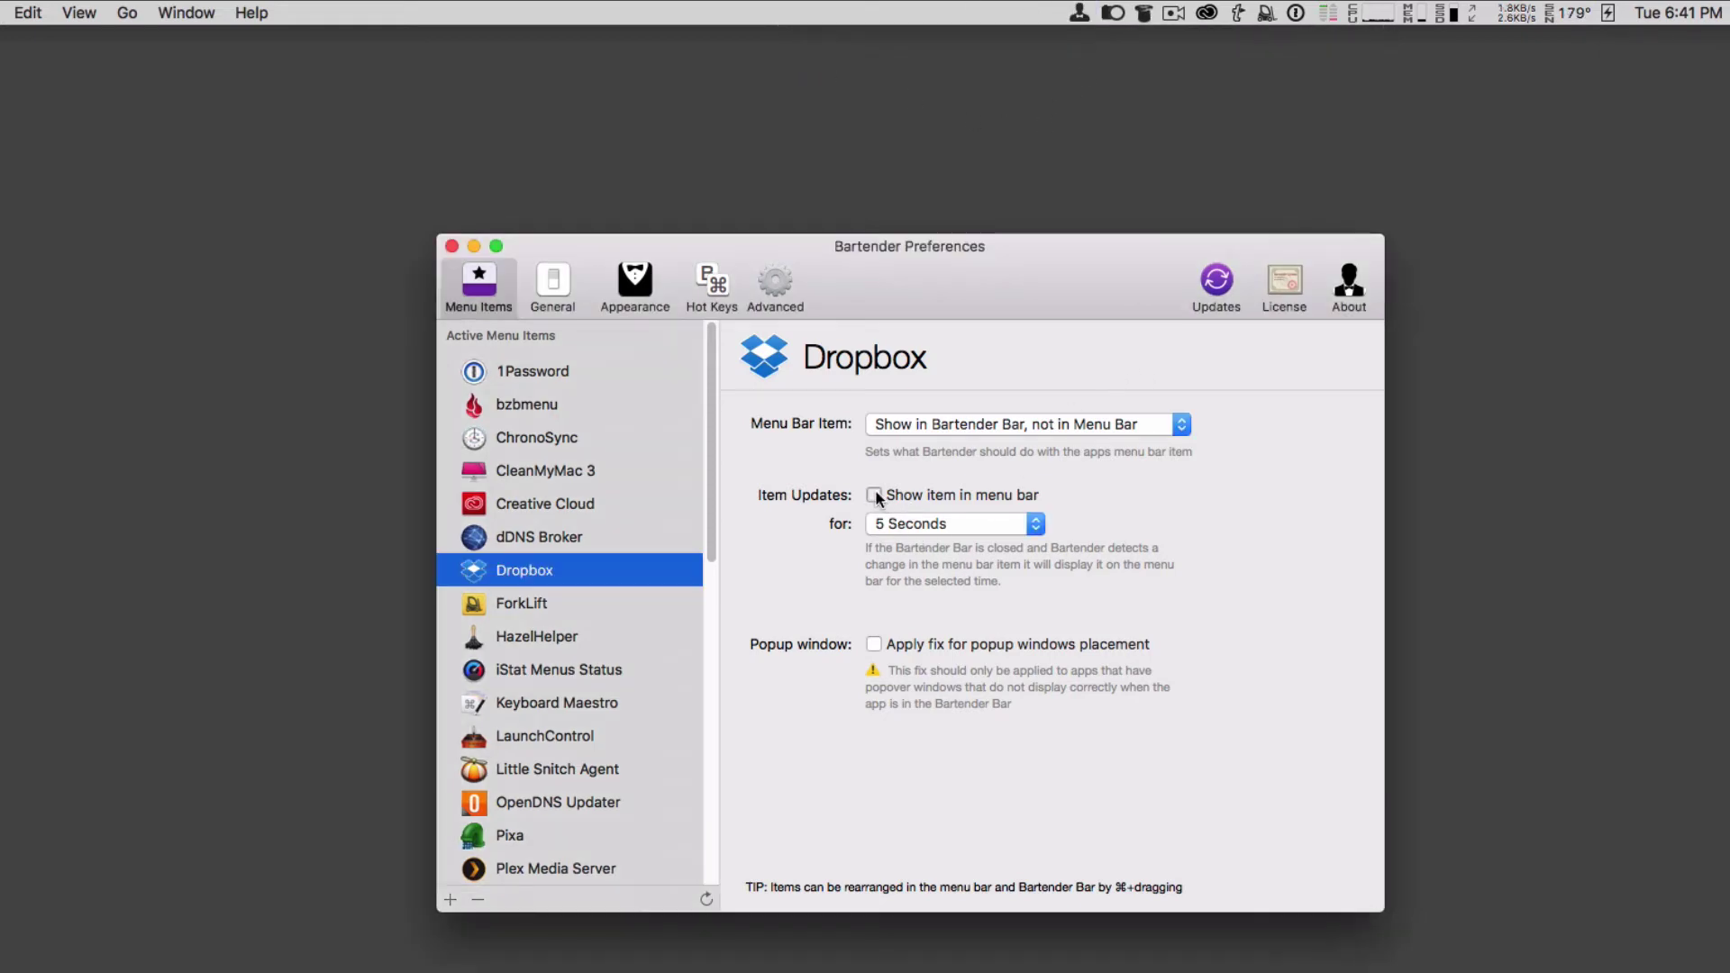
pyautogui.click(1034, 525)
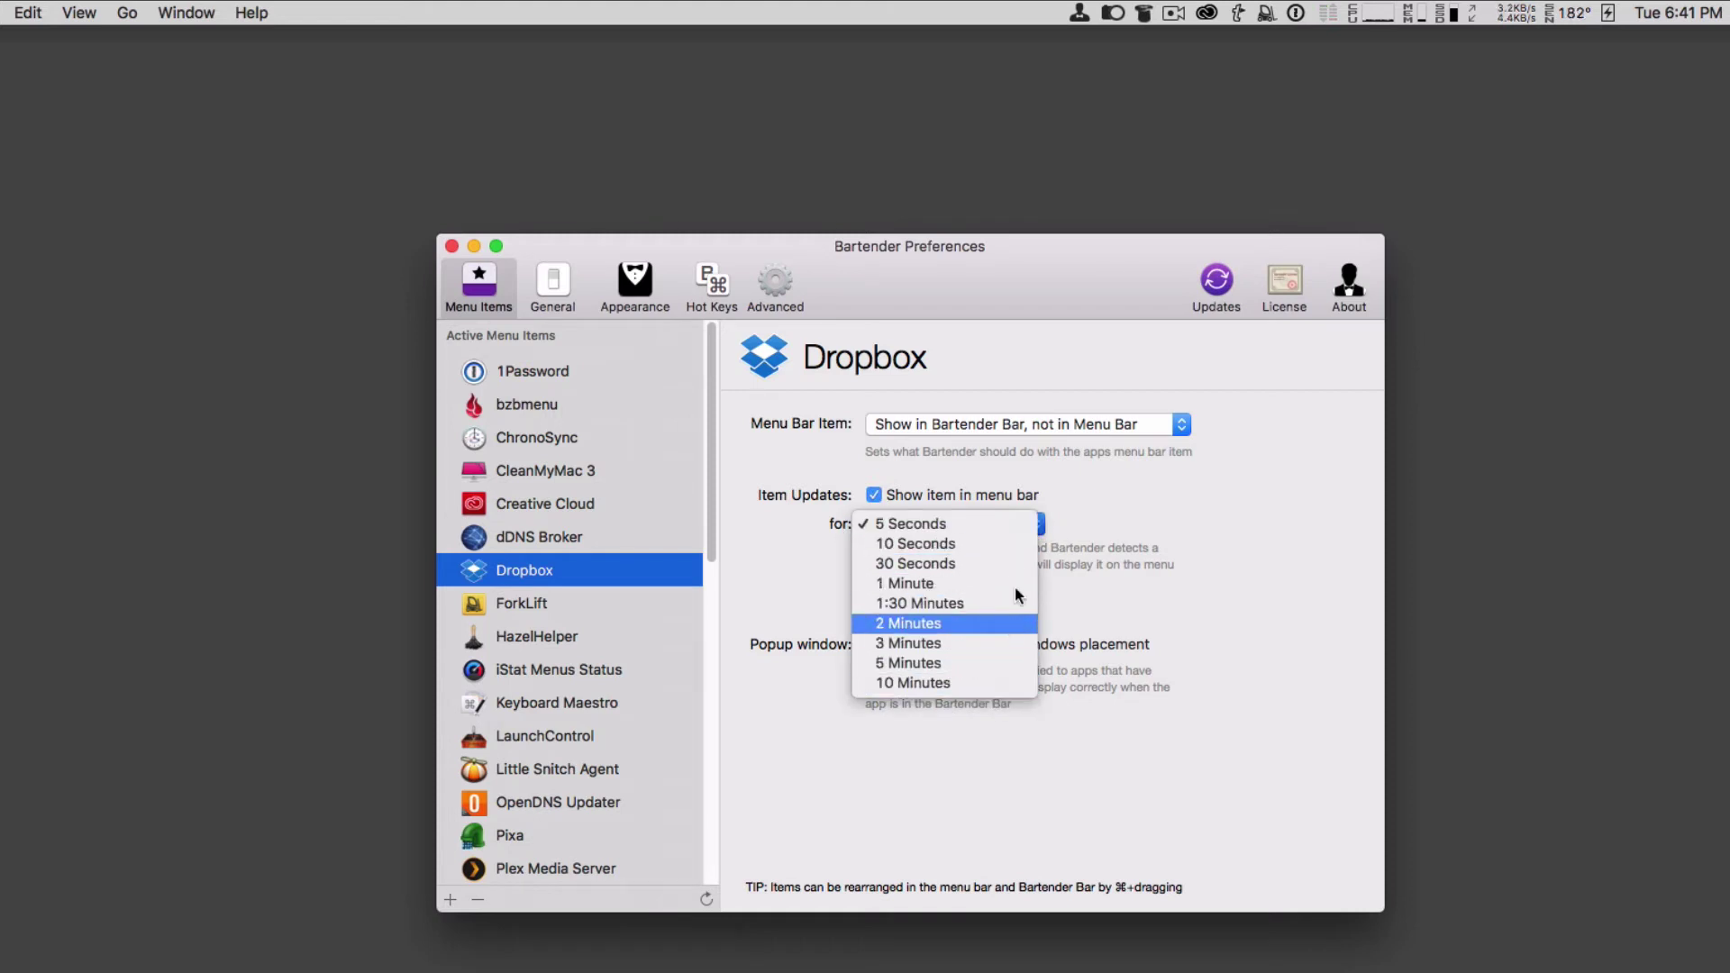
pyautogui.click(929, 683)
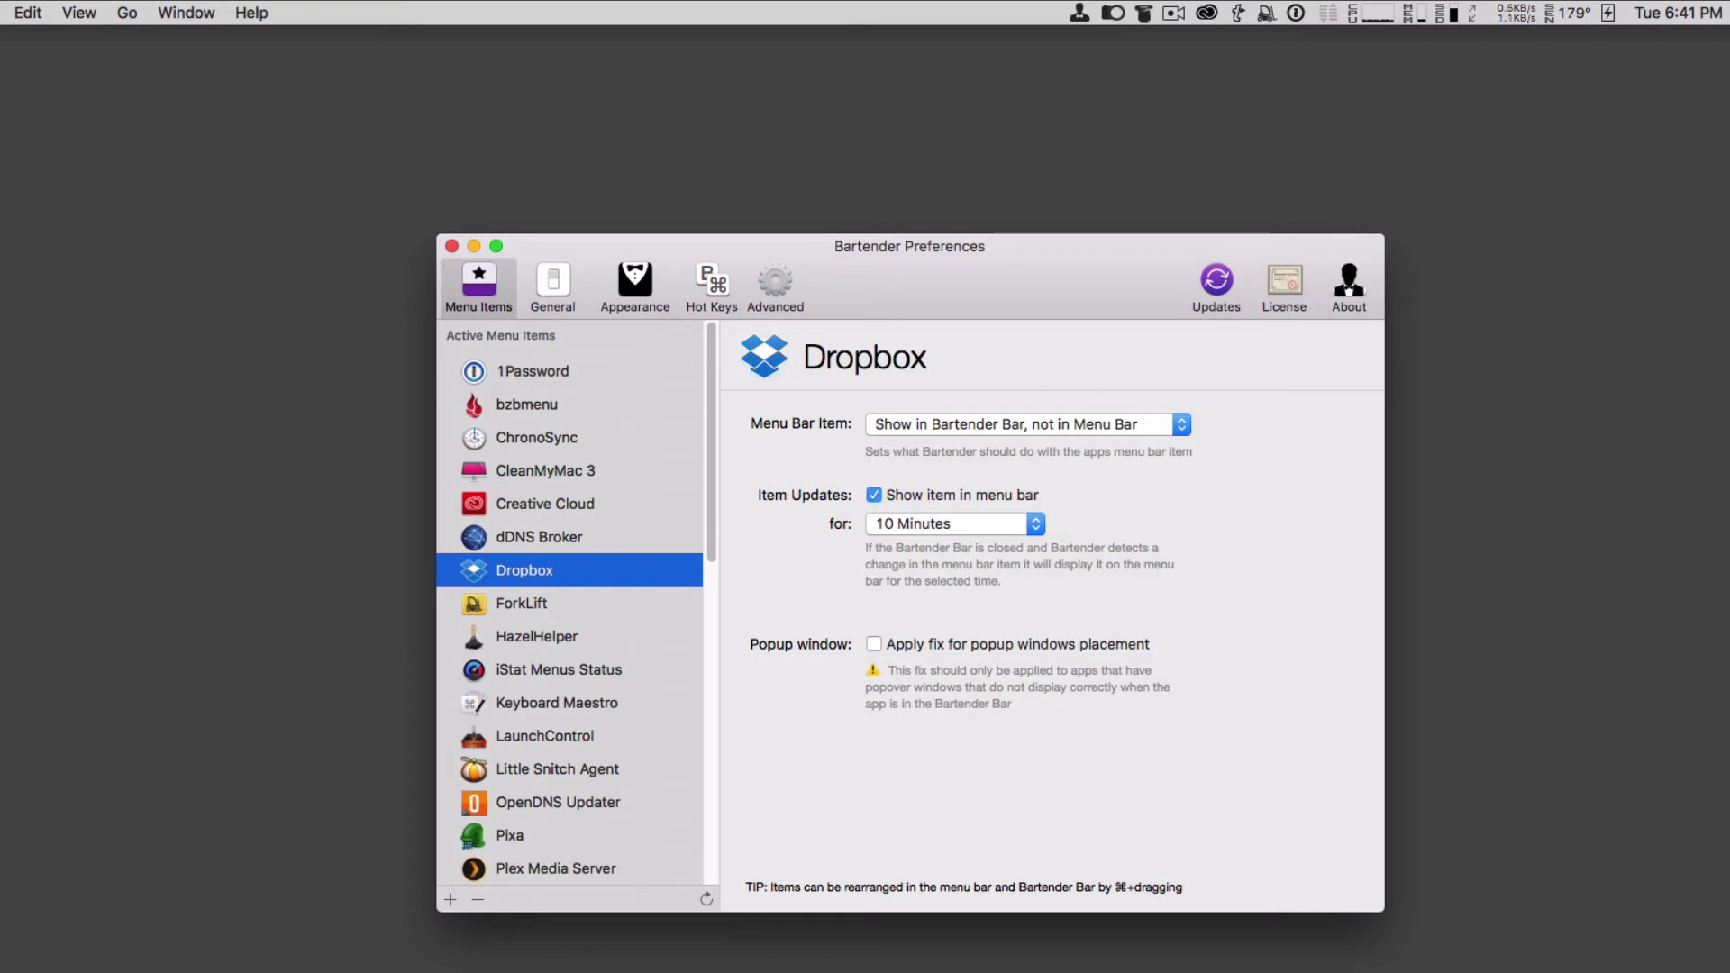
# - Move cisdem-datarecovery.dmg from Downloads into the Dropbox folder
pyautogui.press('super+shift+a')
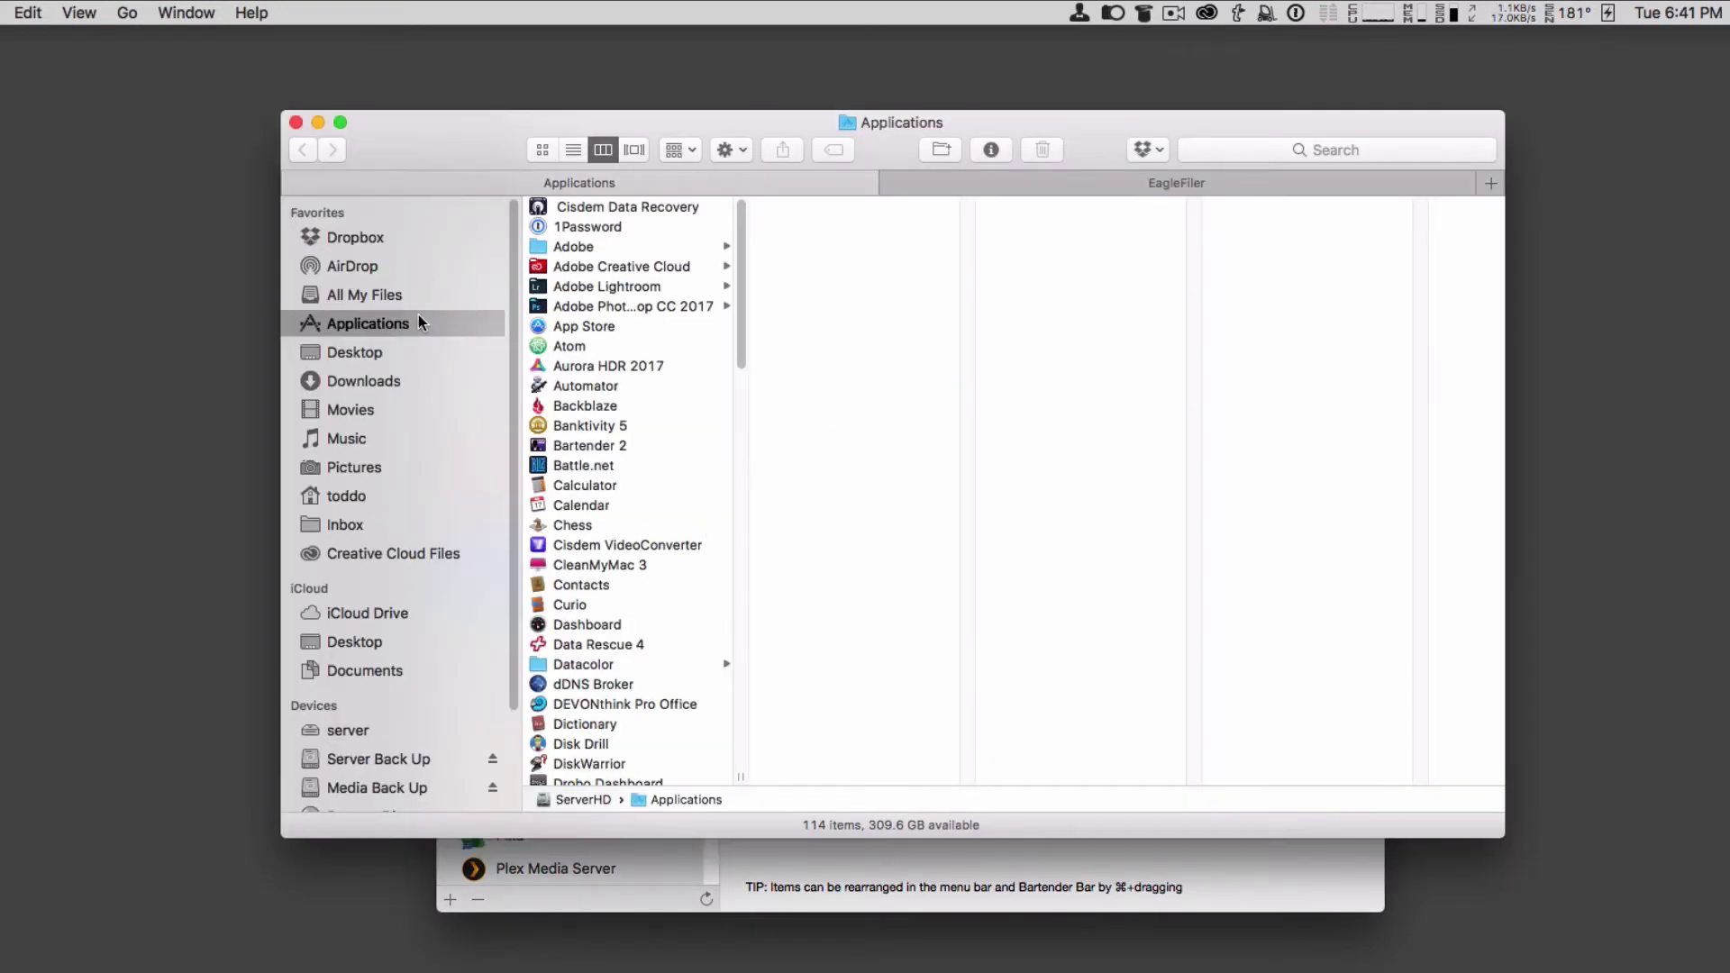
pyautogui.click(379, 384)
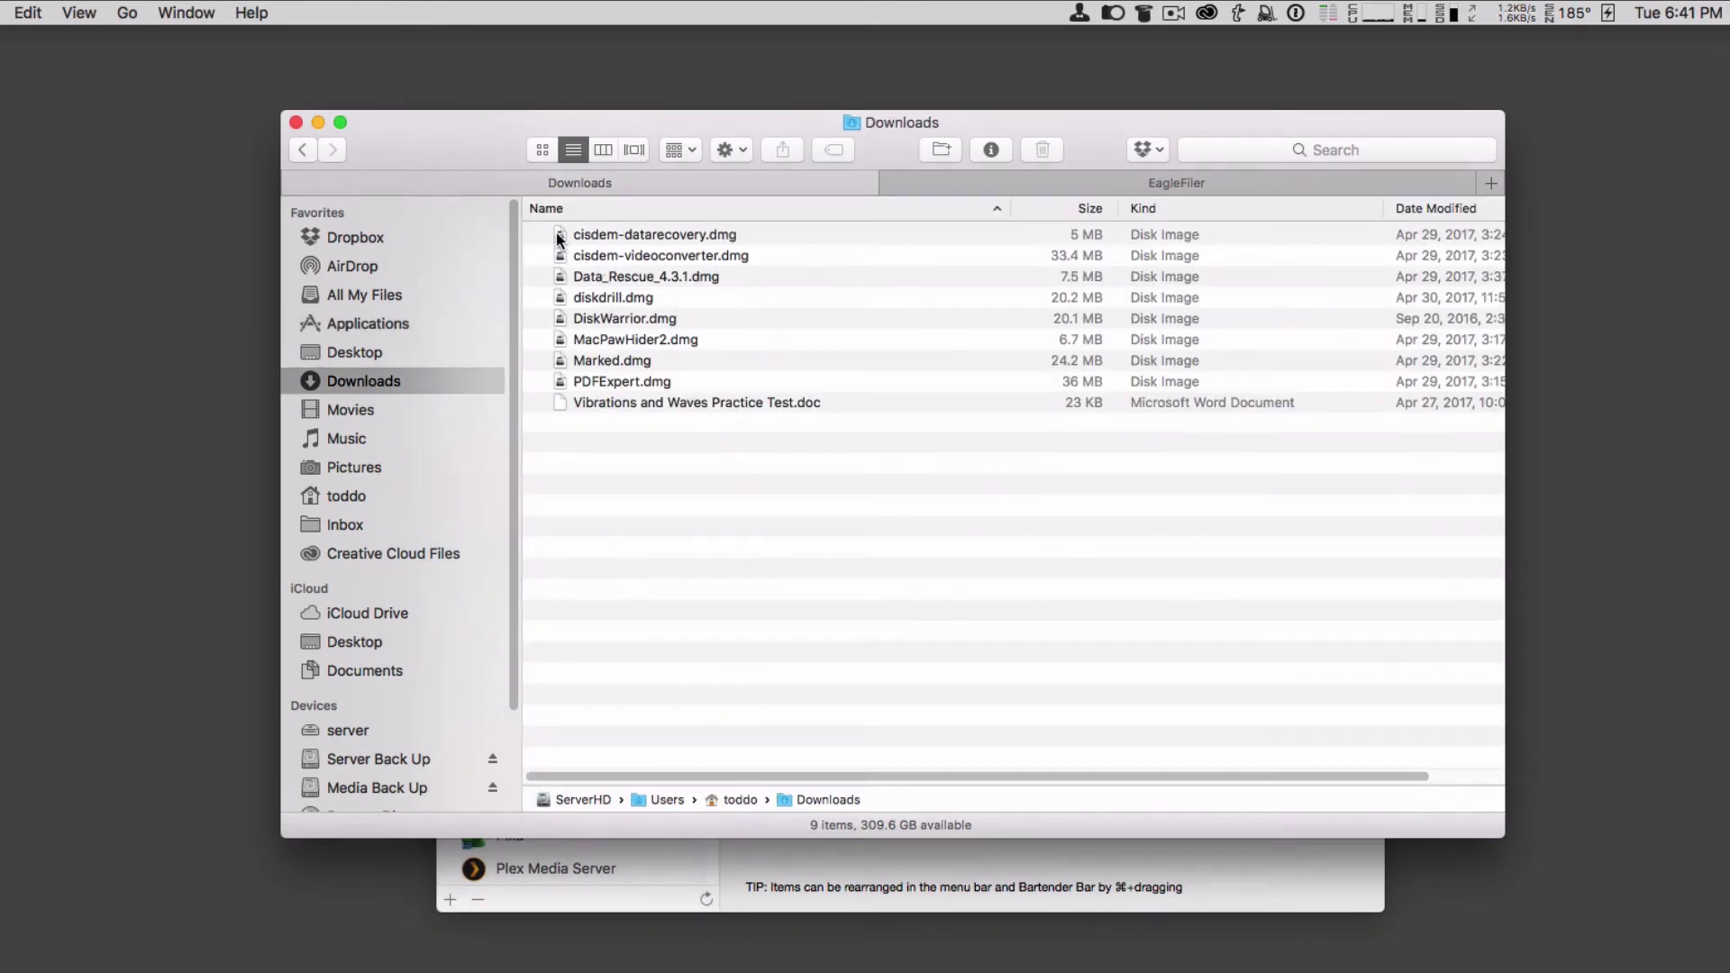
pyautogui.moveTo(564, 232); pyautogui.dragTo(348, 236)
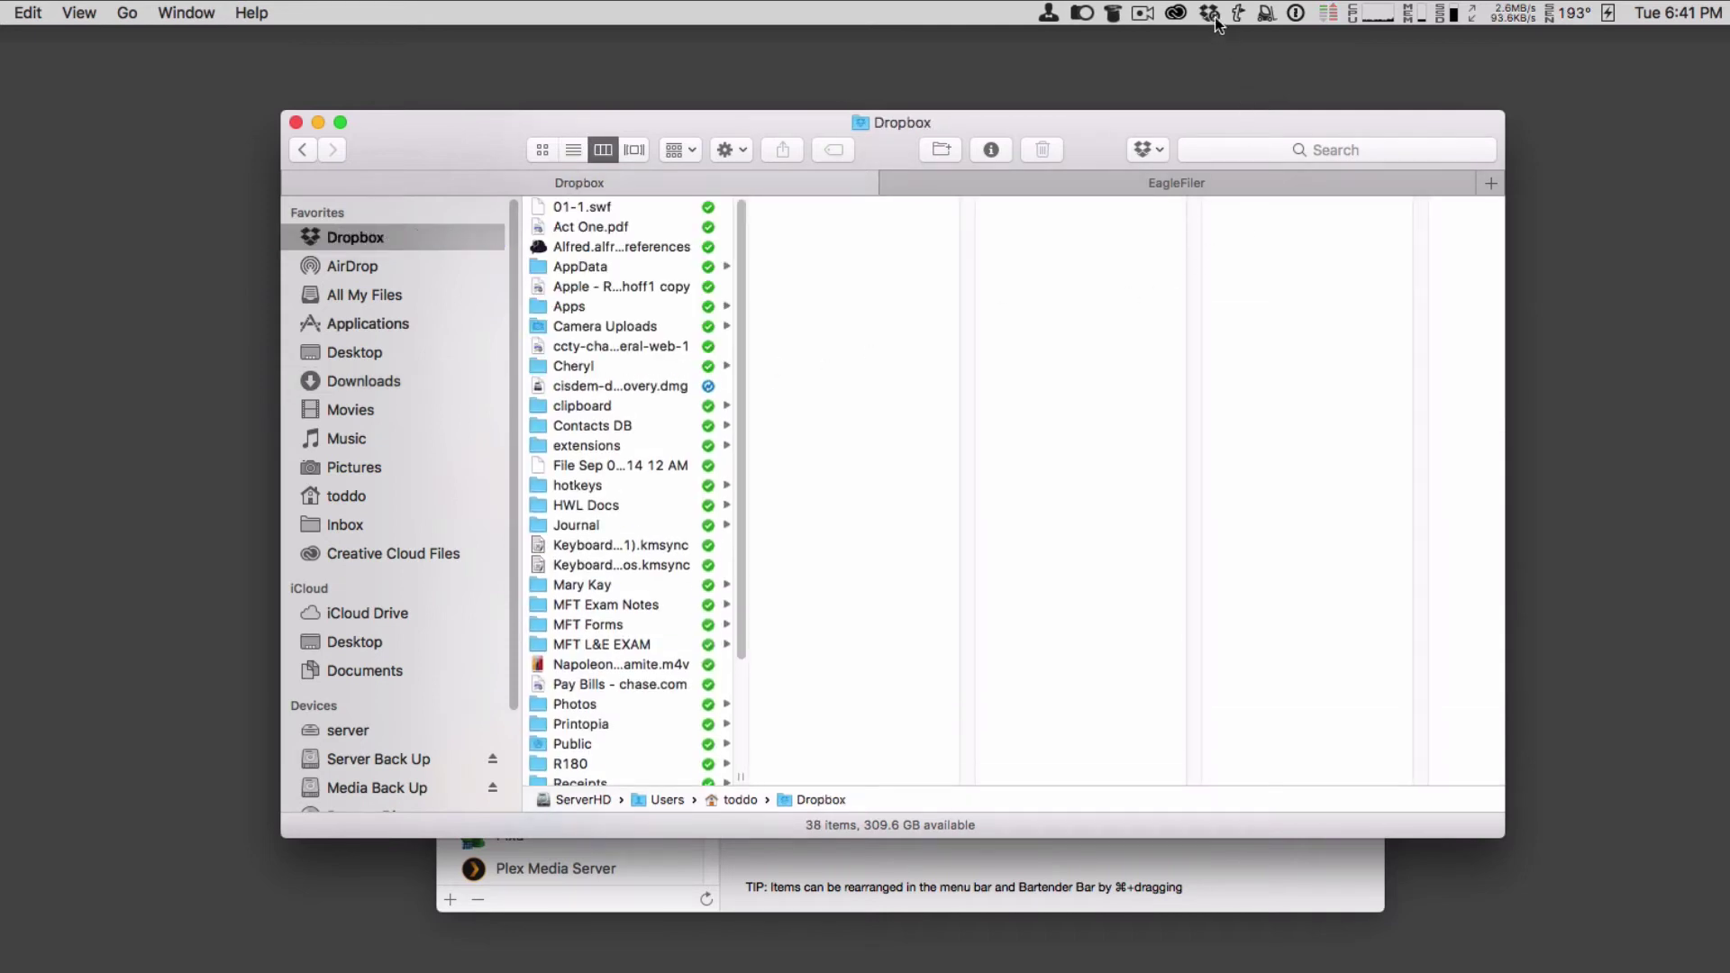
# - Close the Dropbox folder window and bring Bartender Preferences back to the front
pyautogui.moveTo(1213, 20)
pyautogui.moveTo(1216, 121); pyautogui.dragTo(1232, 220)
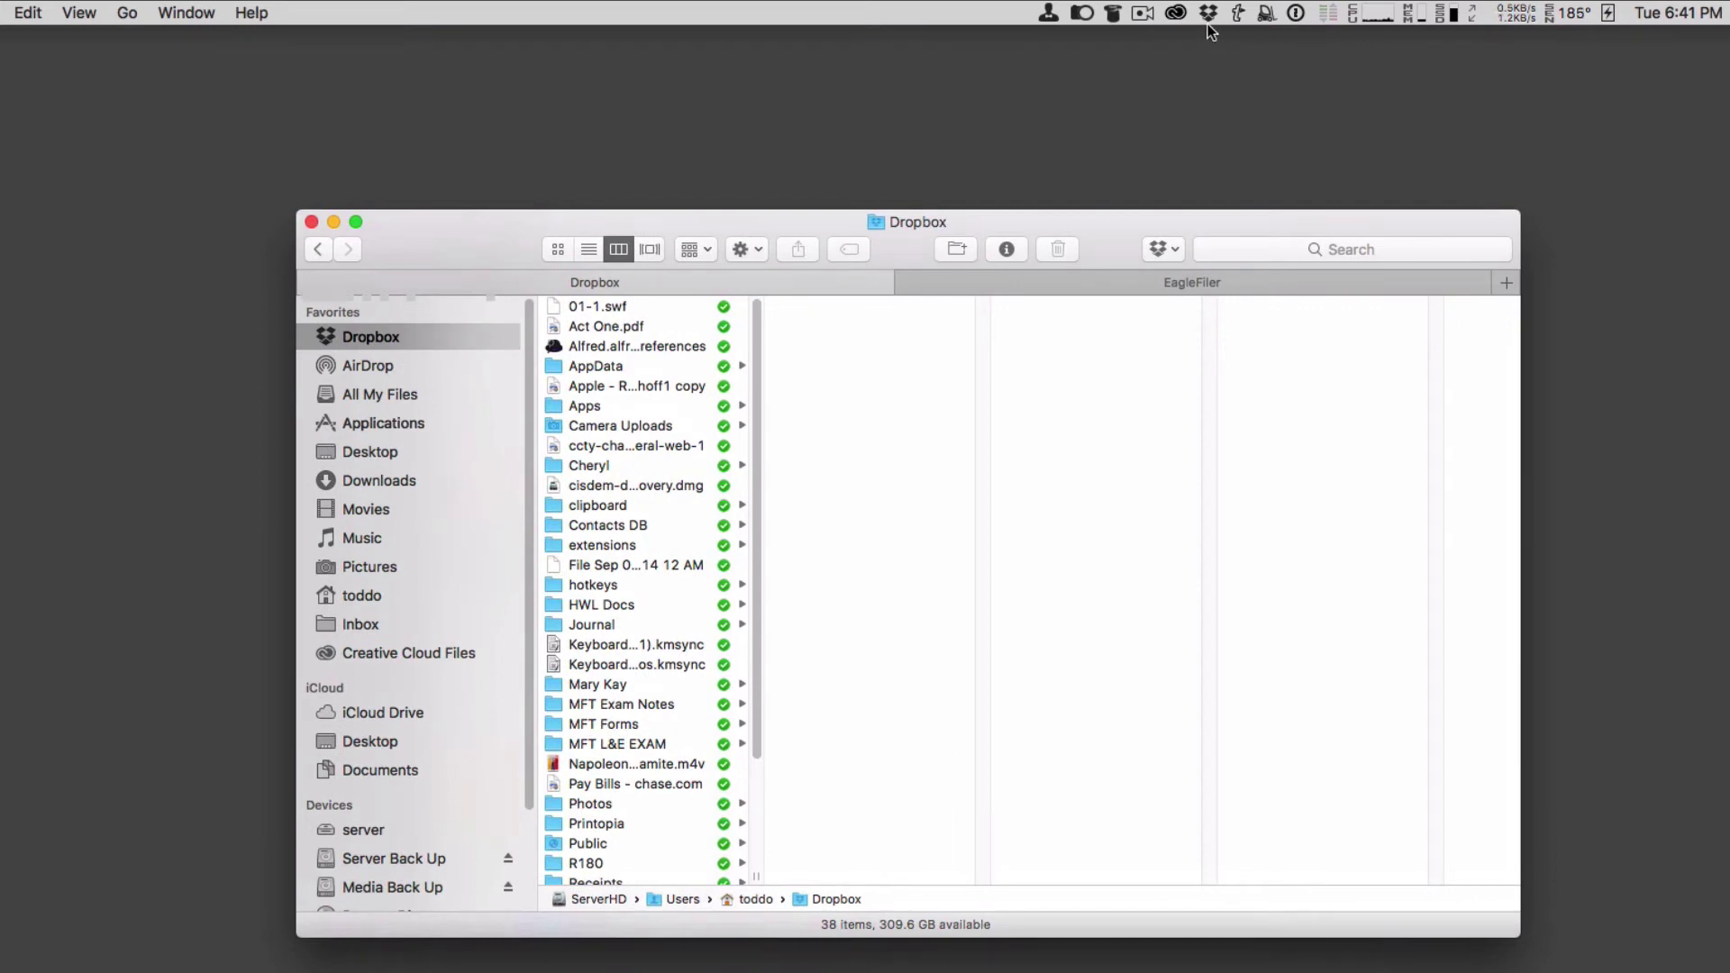
pyautogui.click(1079, 52)
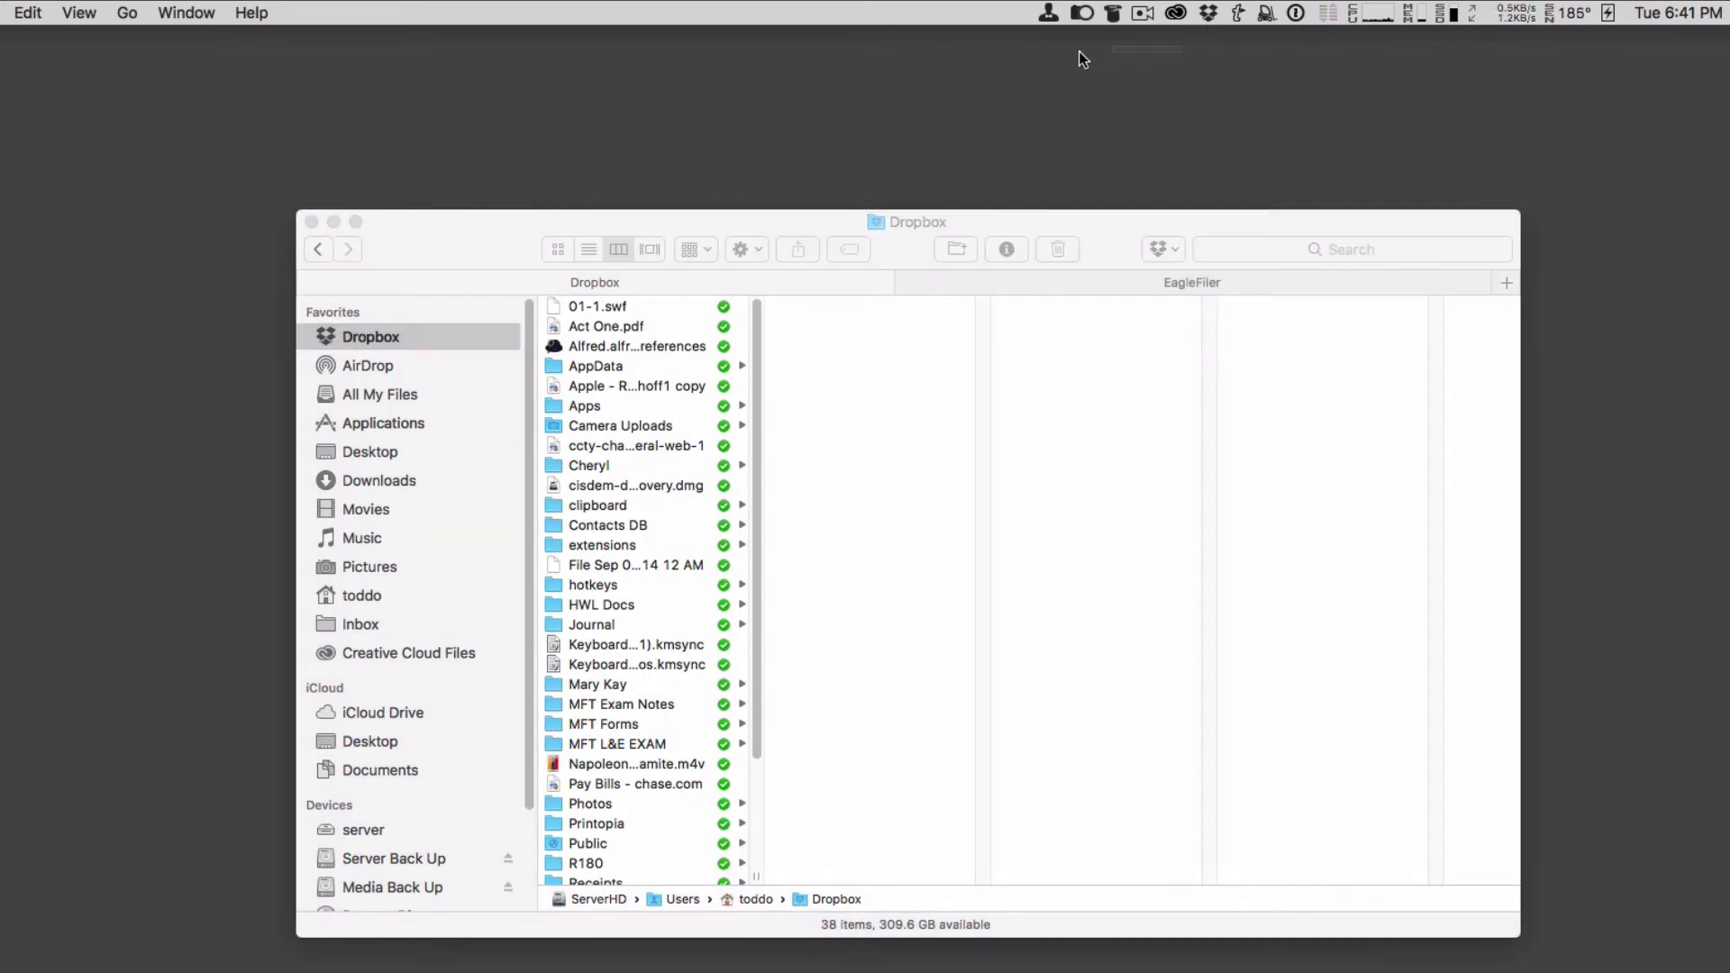
pyautogui.click(311, 222)
pyautogui.click(1020, 273)
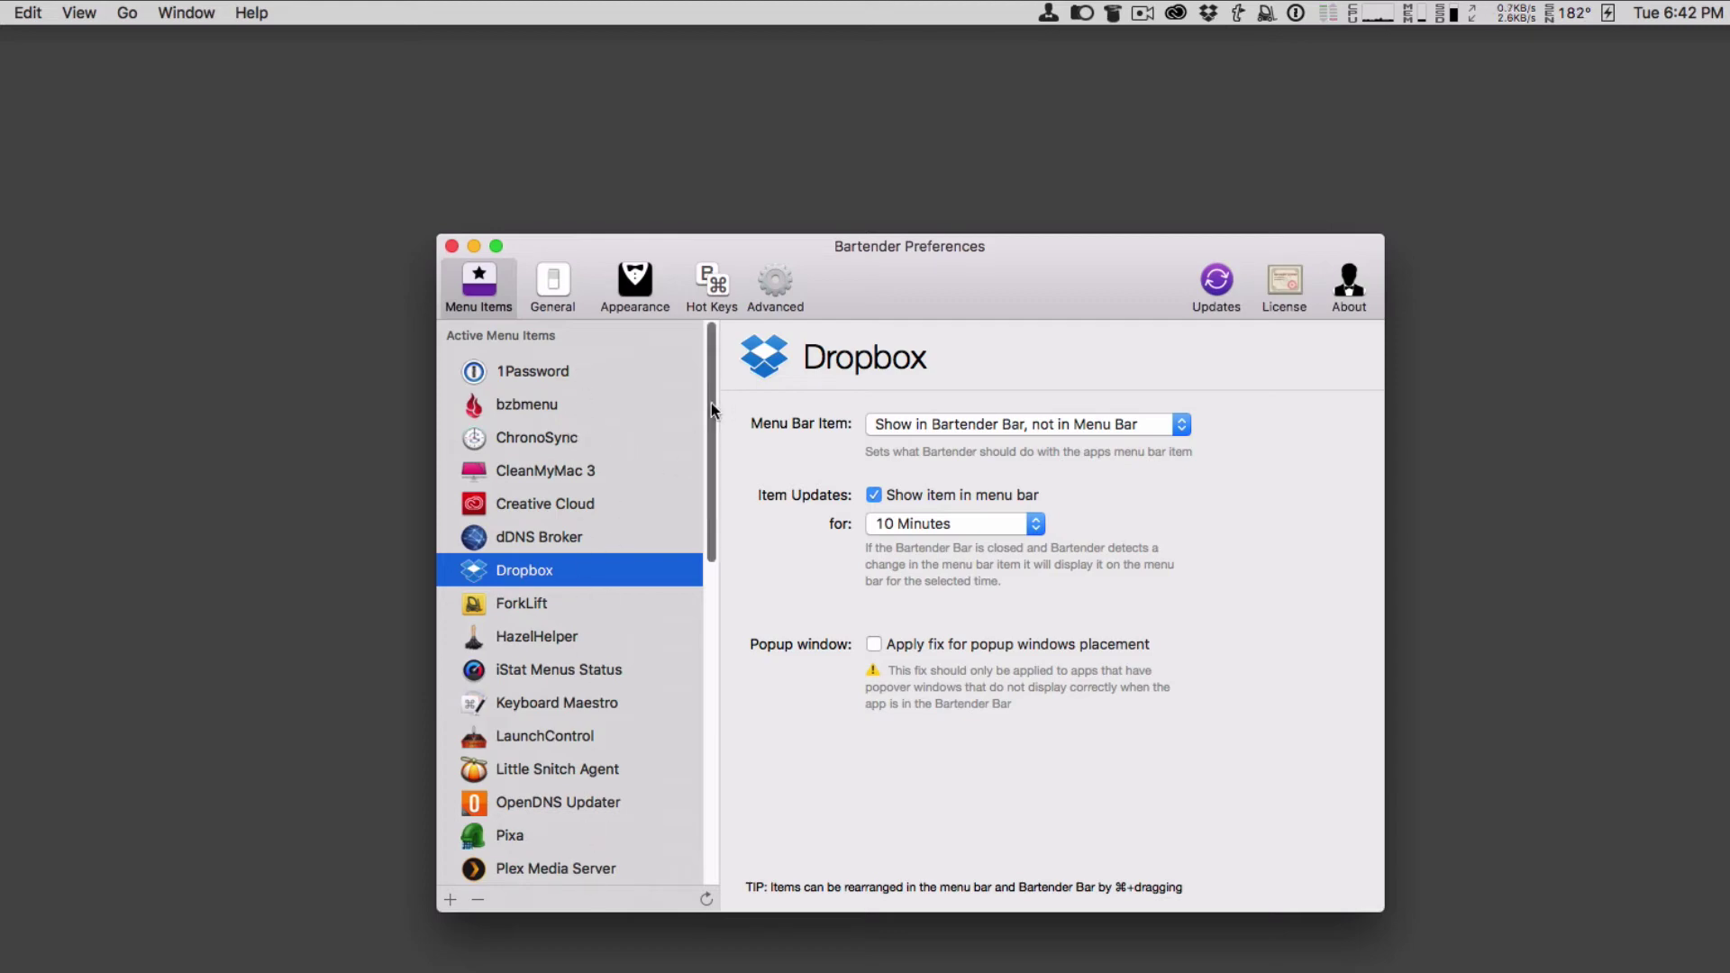
# - Toggle Dropbox's 'Show item in menu bar' option, keeping the duration at 10 Minutes
pyautogui.moveTo(711, 403)
pyautogui.mouseDown()
pyautogui.moveTo(690, 515)
pyautogui.moveTo(707, 609)
pyautogui.moveTo(737, 418)
pyautogui.mouseUp()
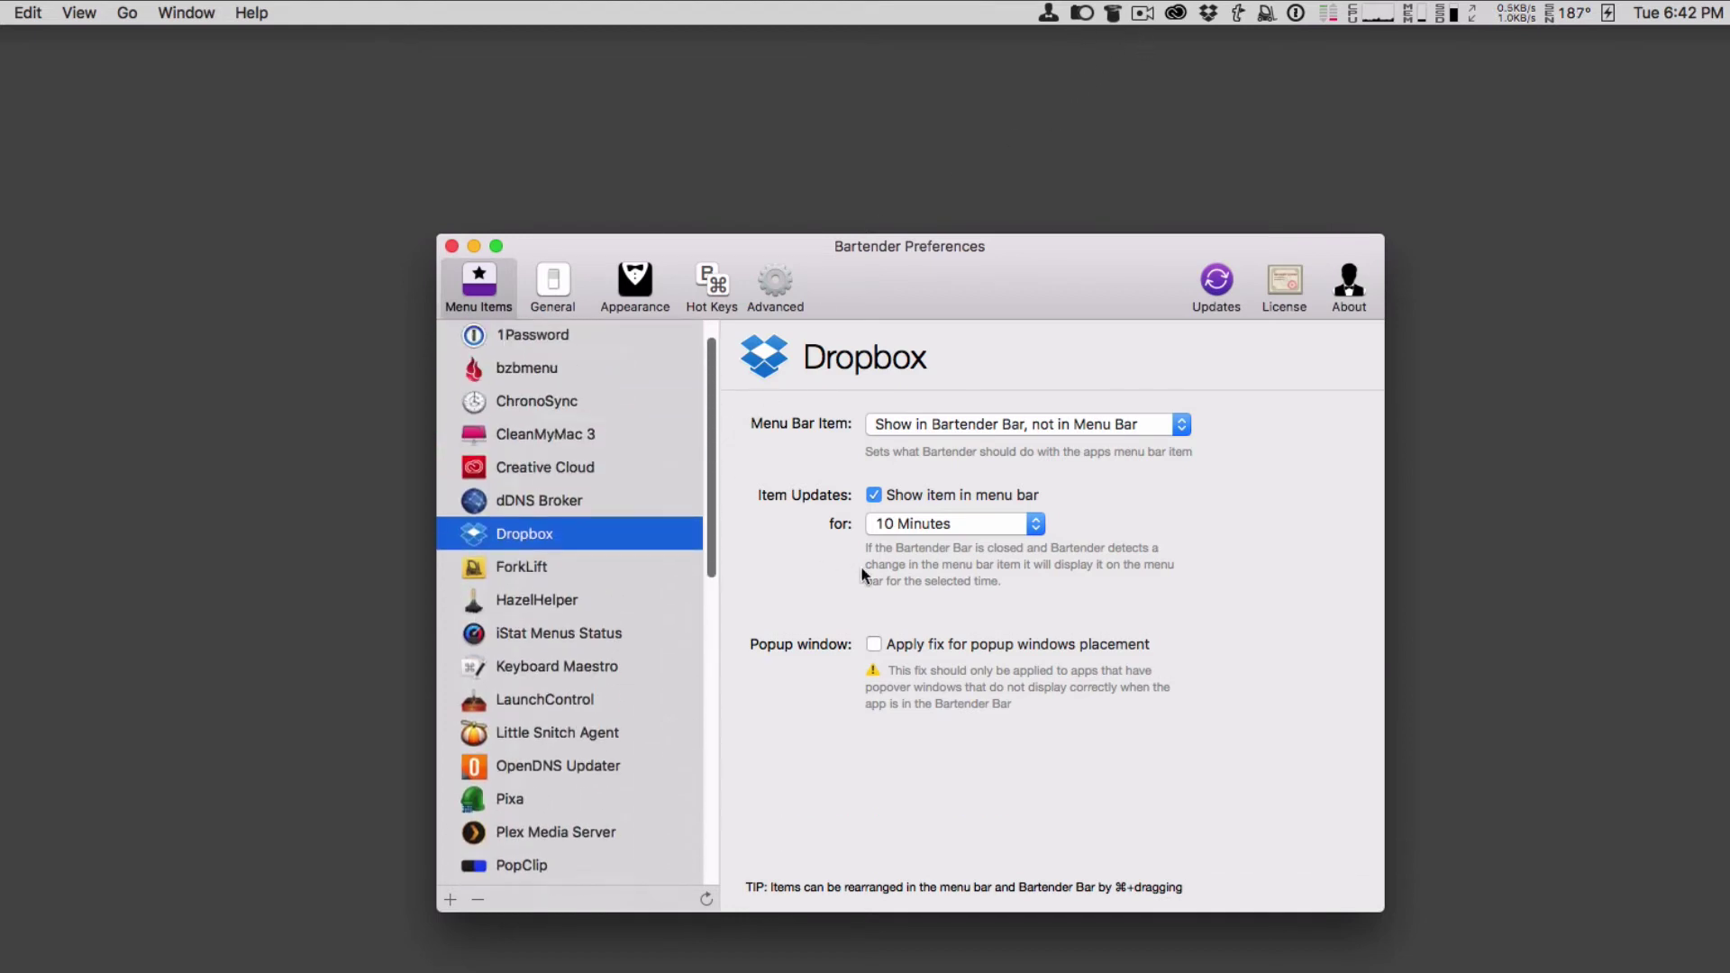
pyautogui.click(874, 494)
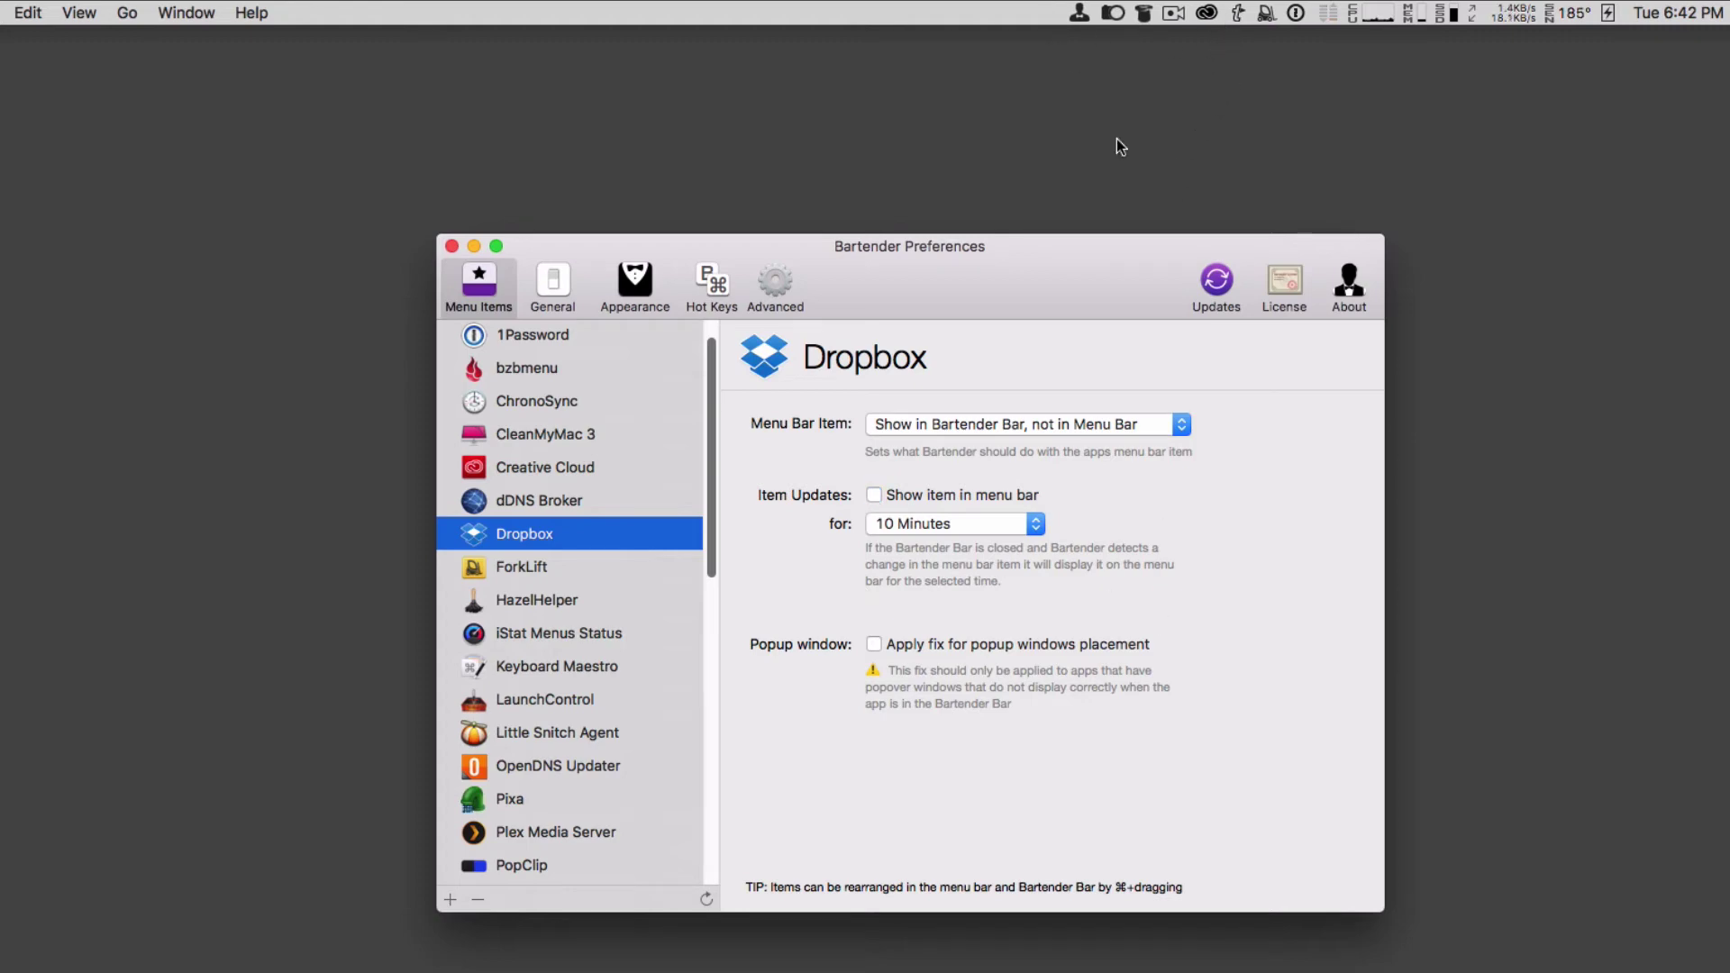
pyautogui.click(1036, 525)
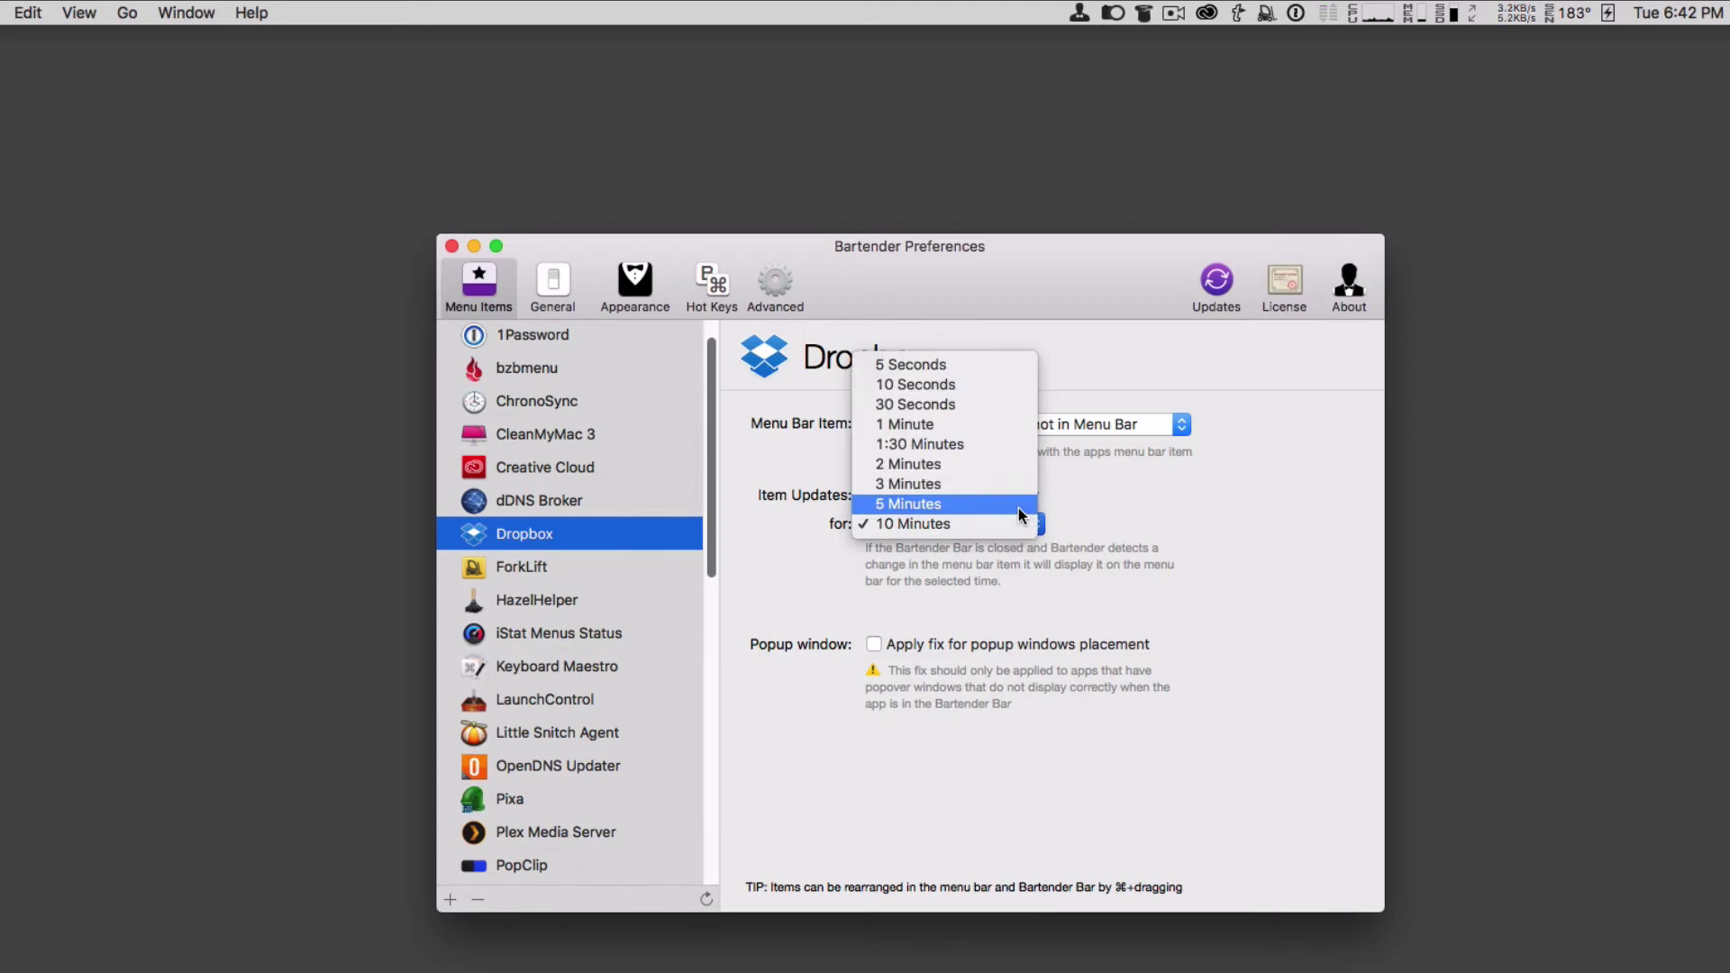
pyautogui.click(966, 523)
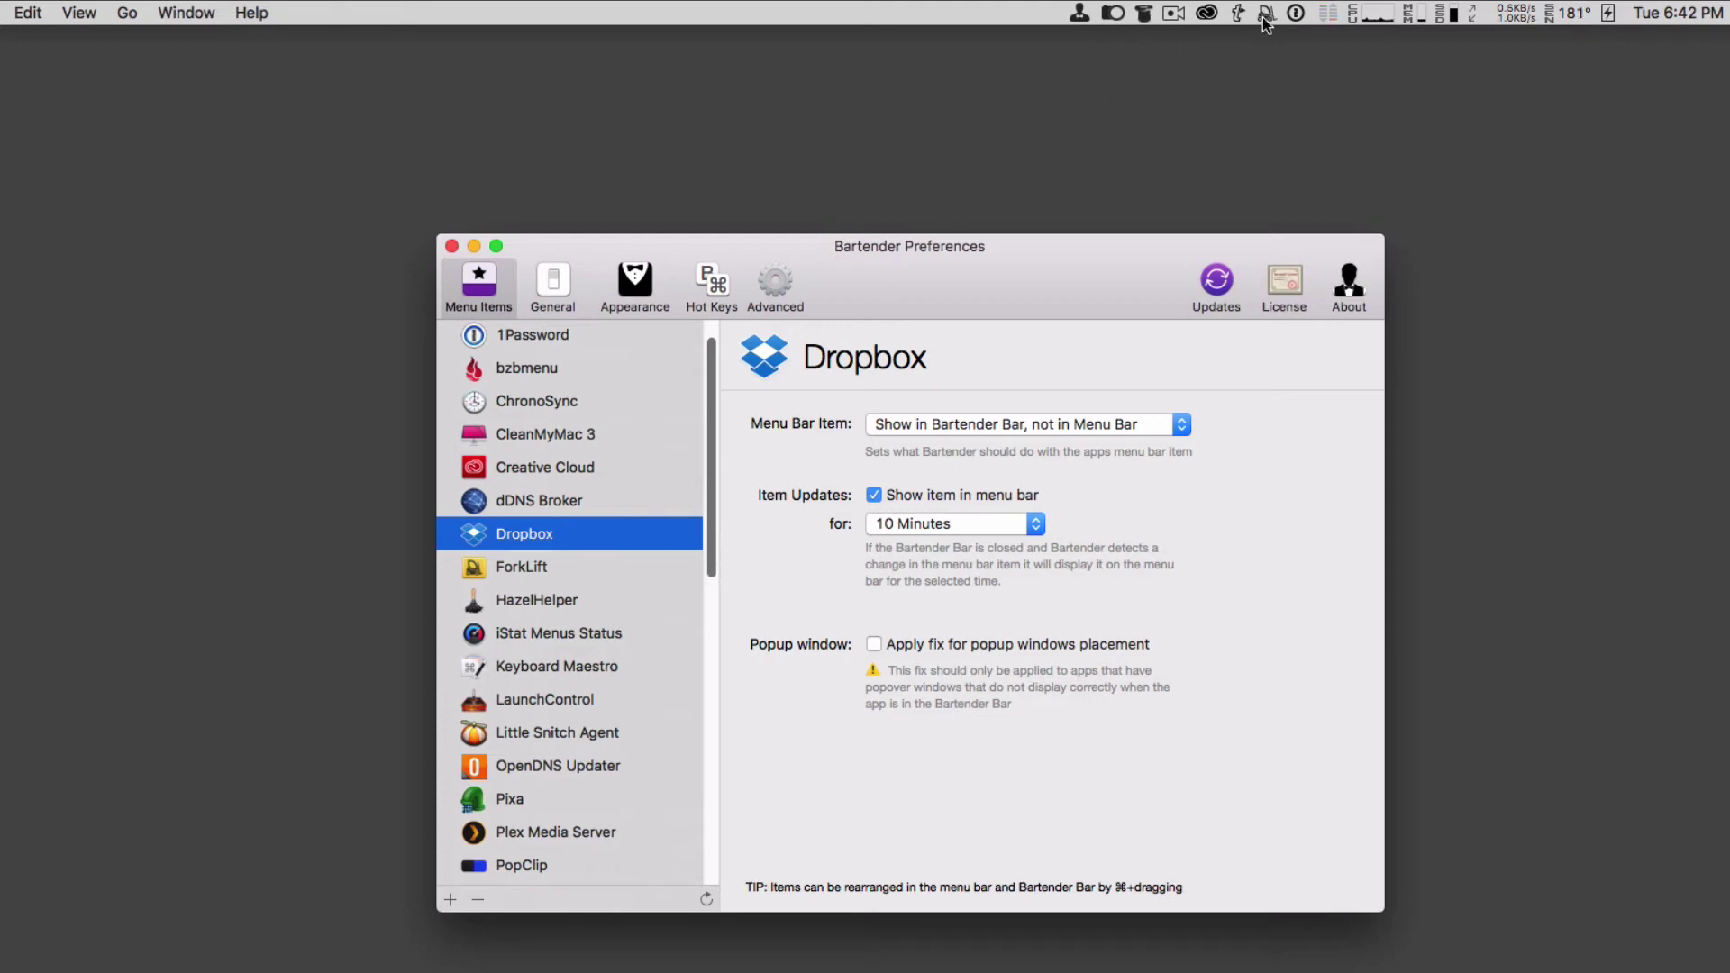
# - Set ForkLift to 'Show in Bartender Bar, not in Menu Bar' and view the General preferences
pyautogui.click(545, 567)
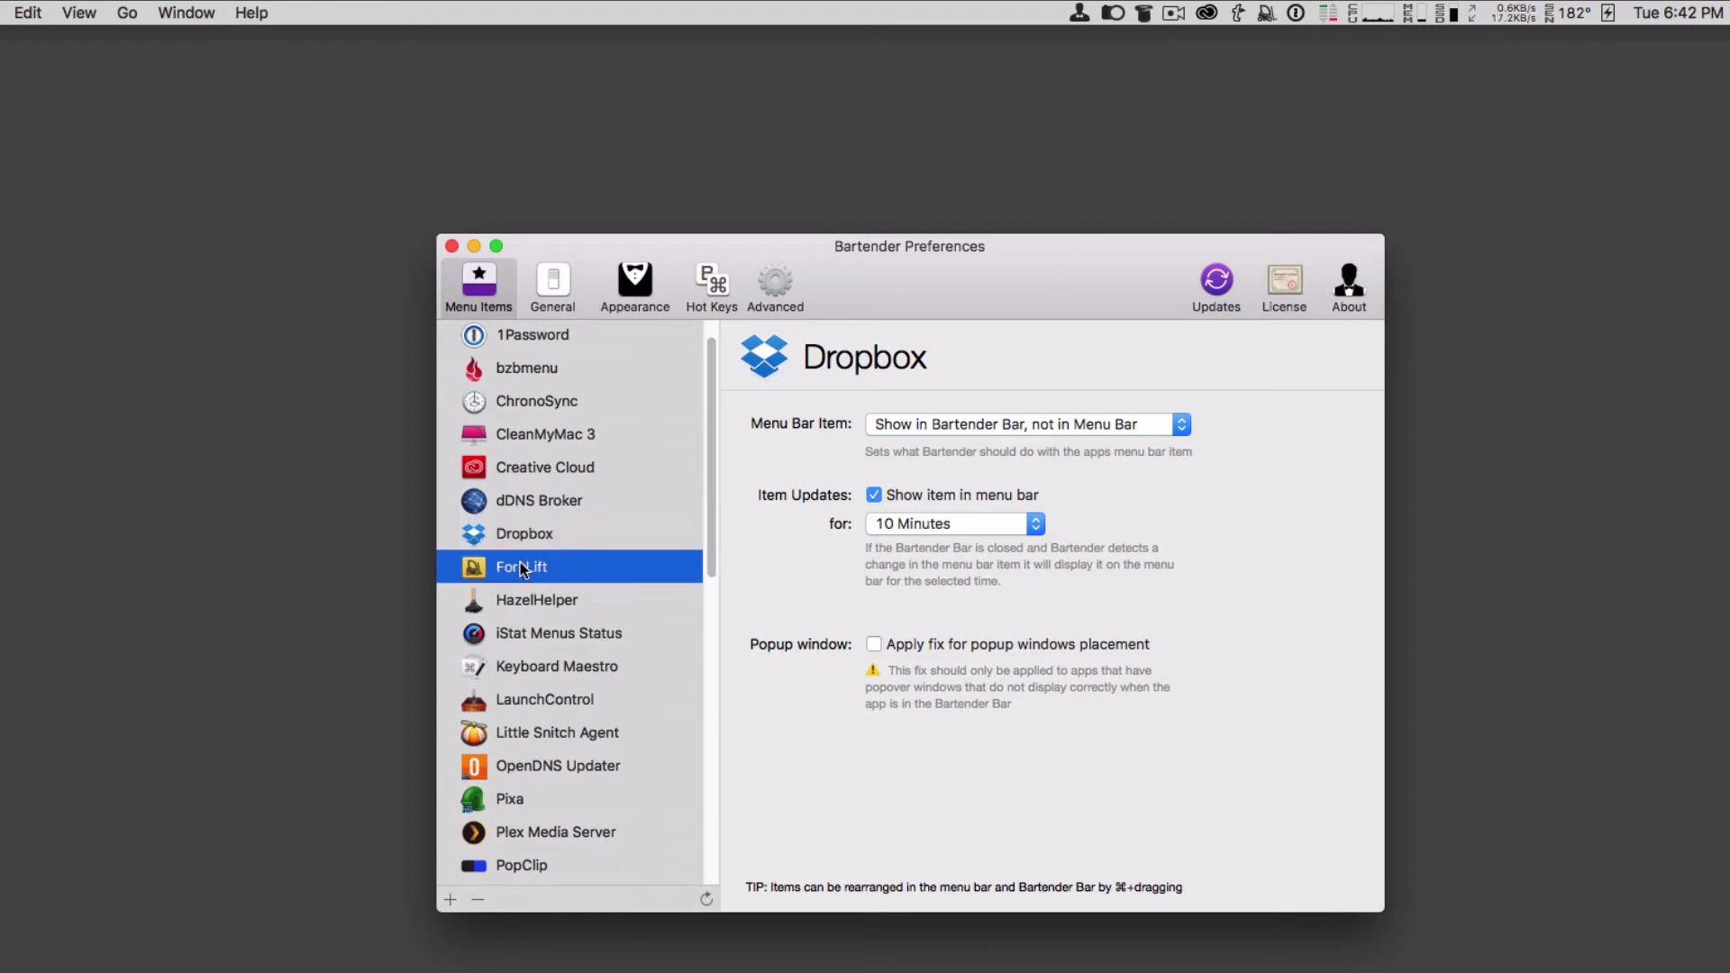
pyautogui.click(1177, 427)
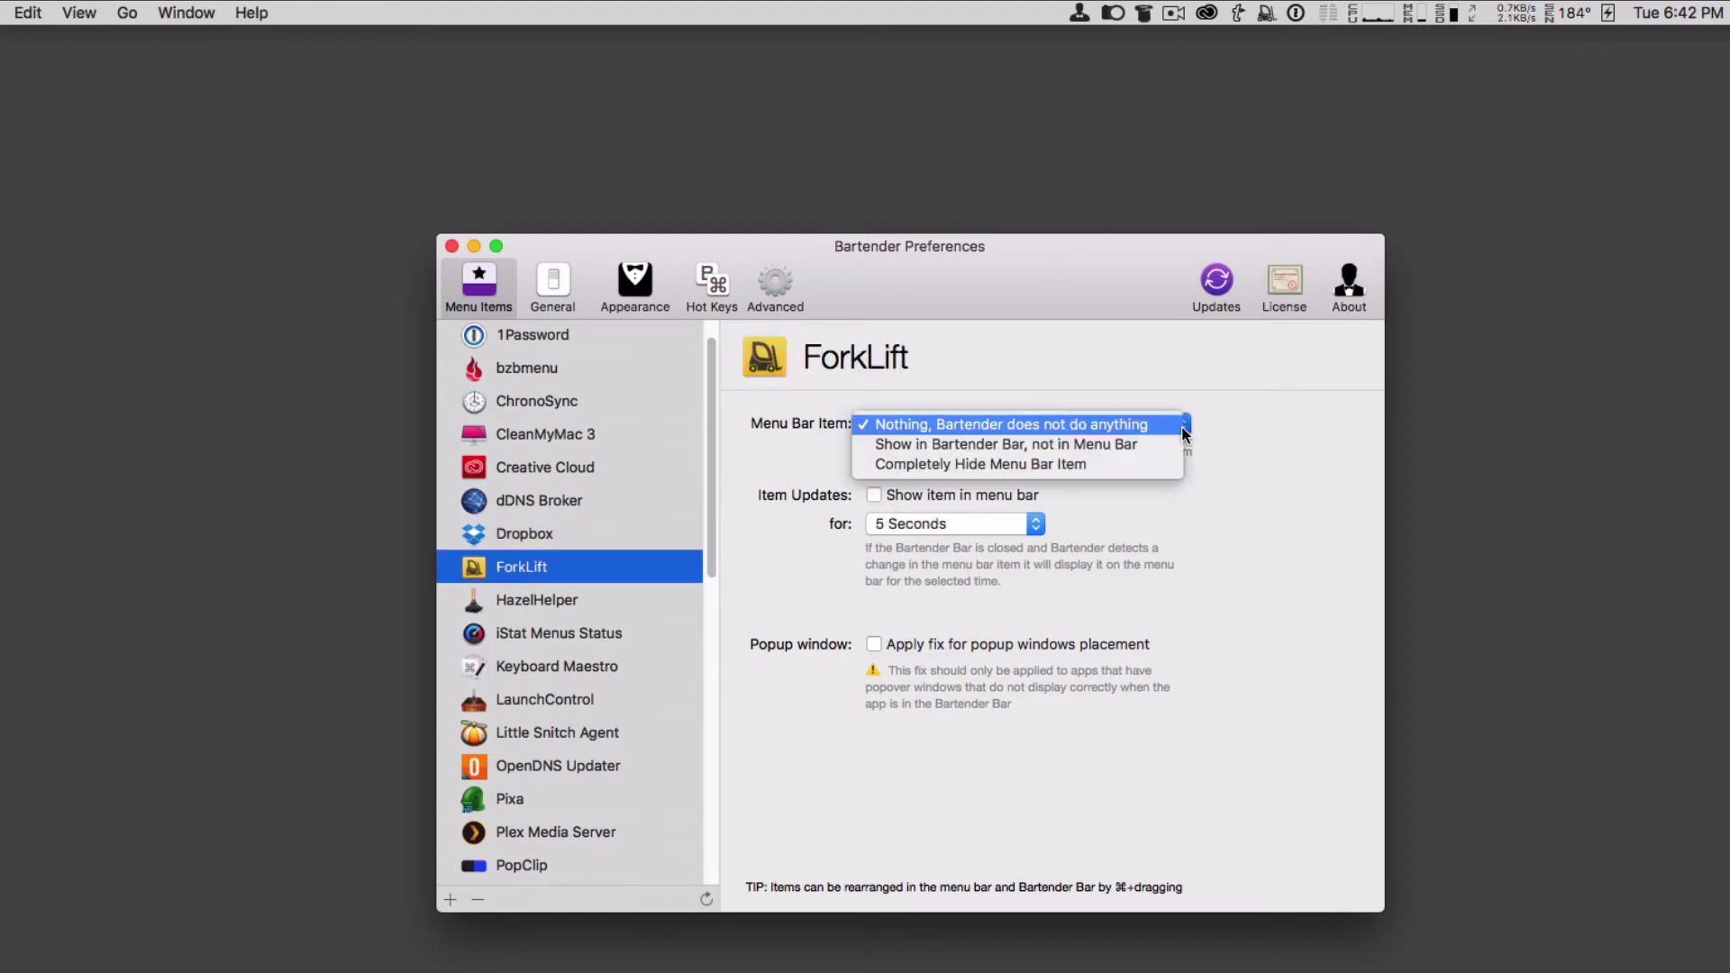
pyautogui.click(1005, 439)
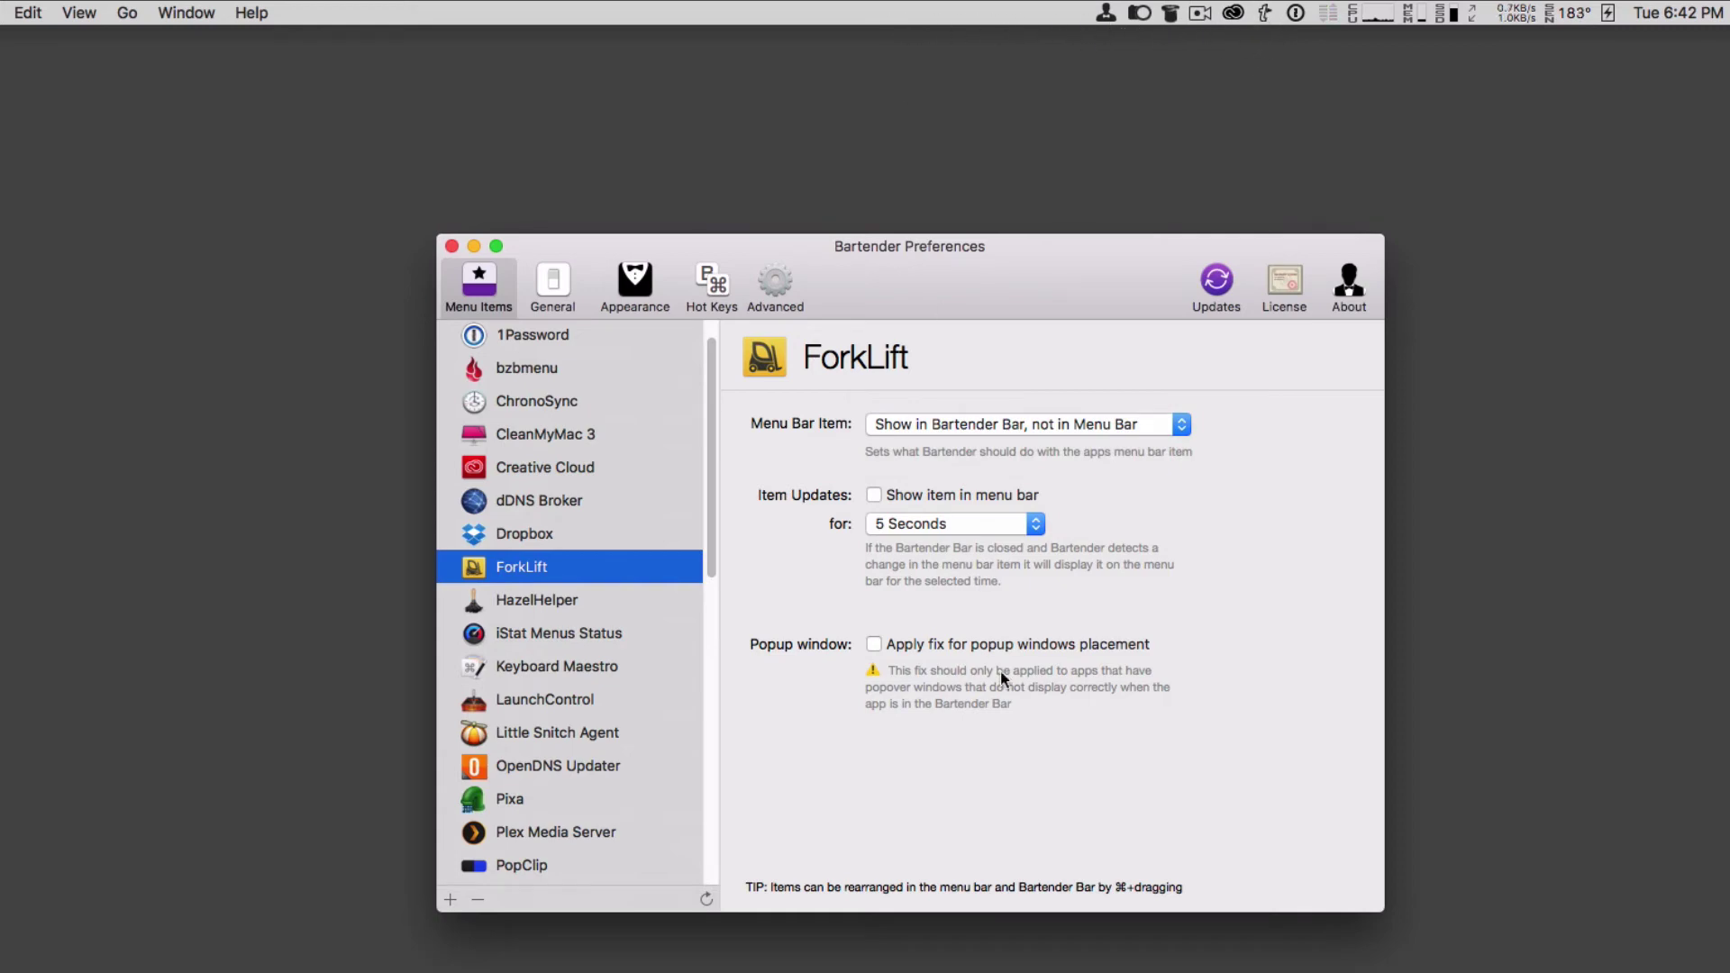
pyautogui.click(557, 284)
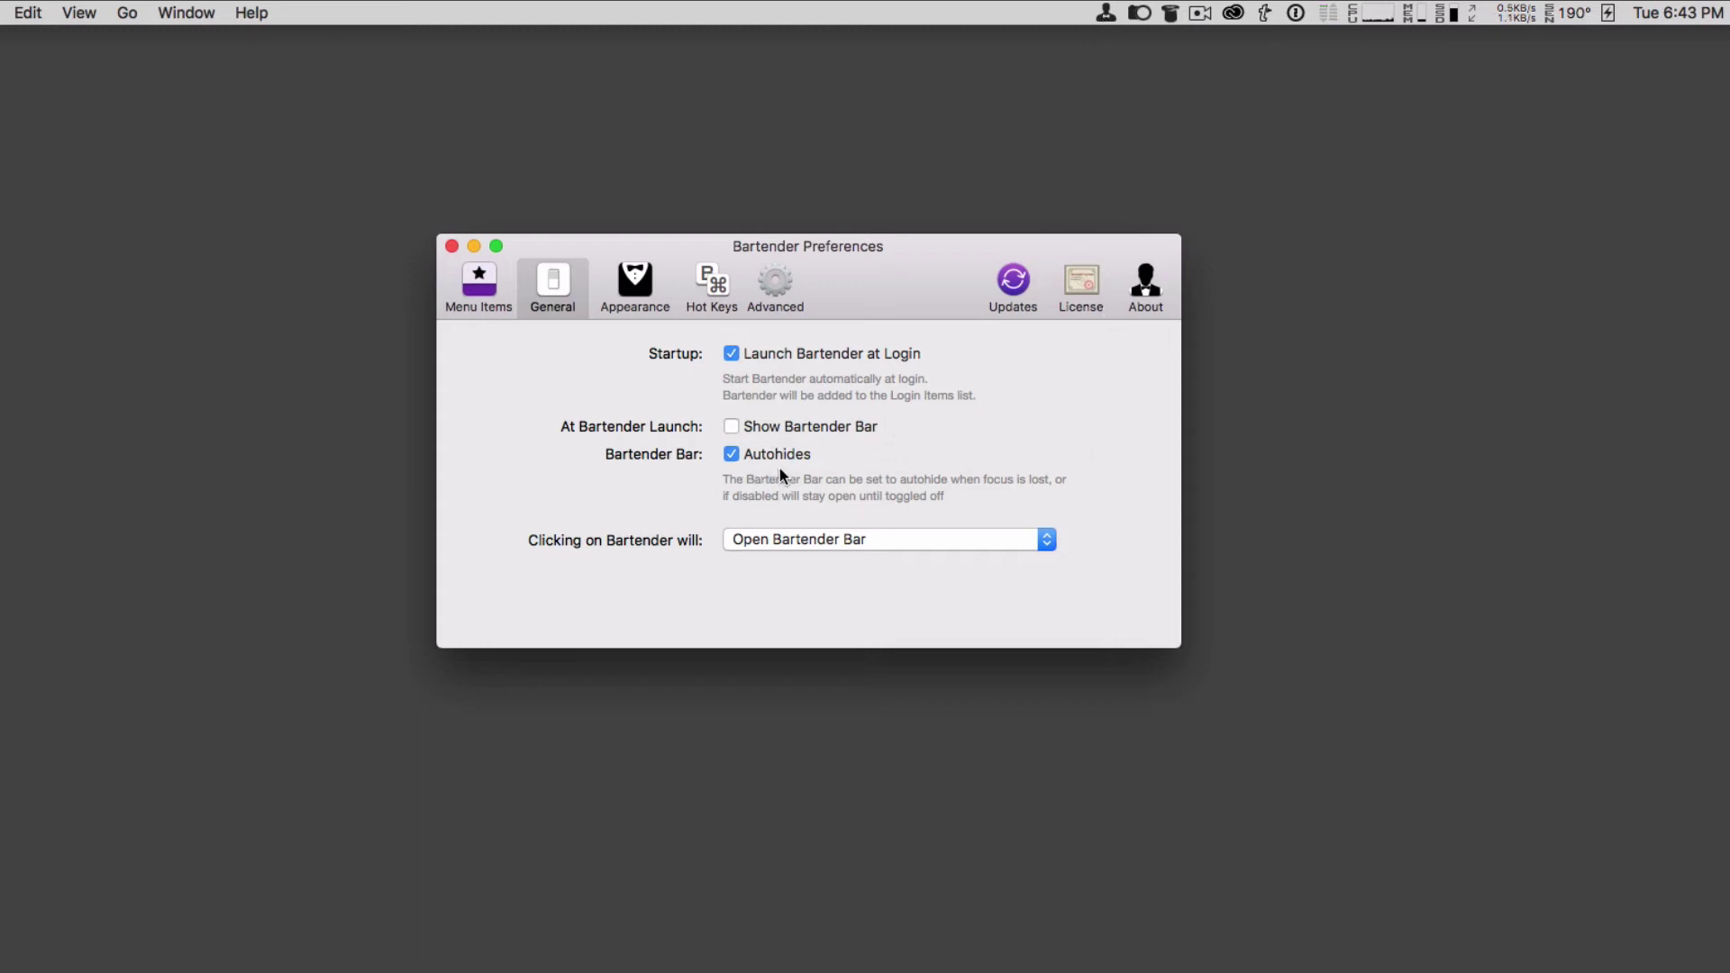
pyautogui.click(1106, 13)
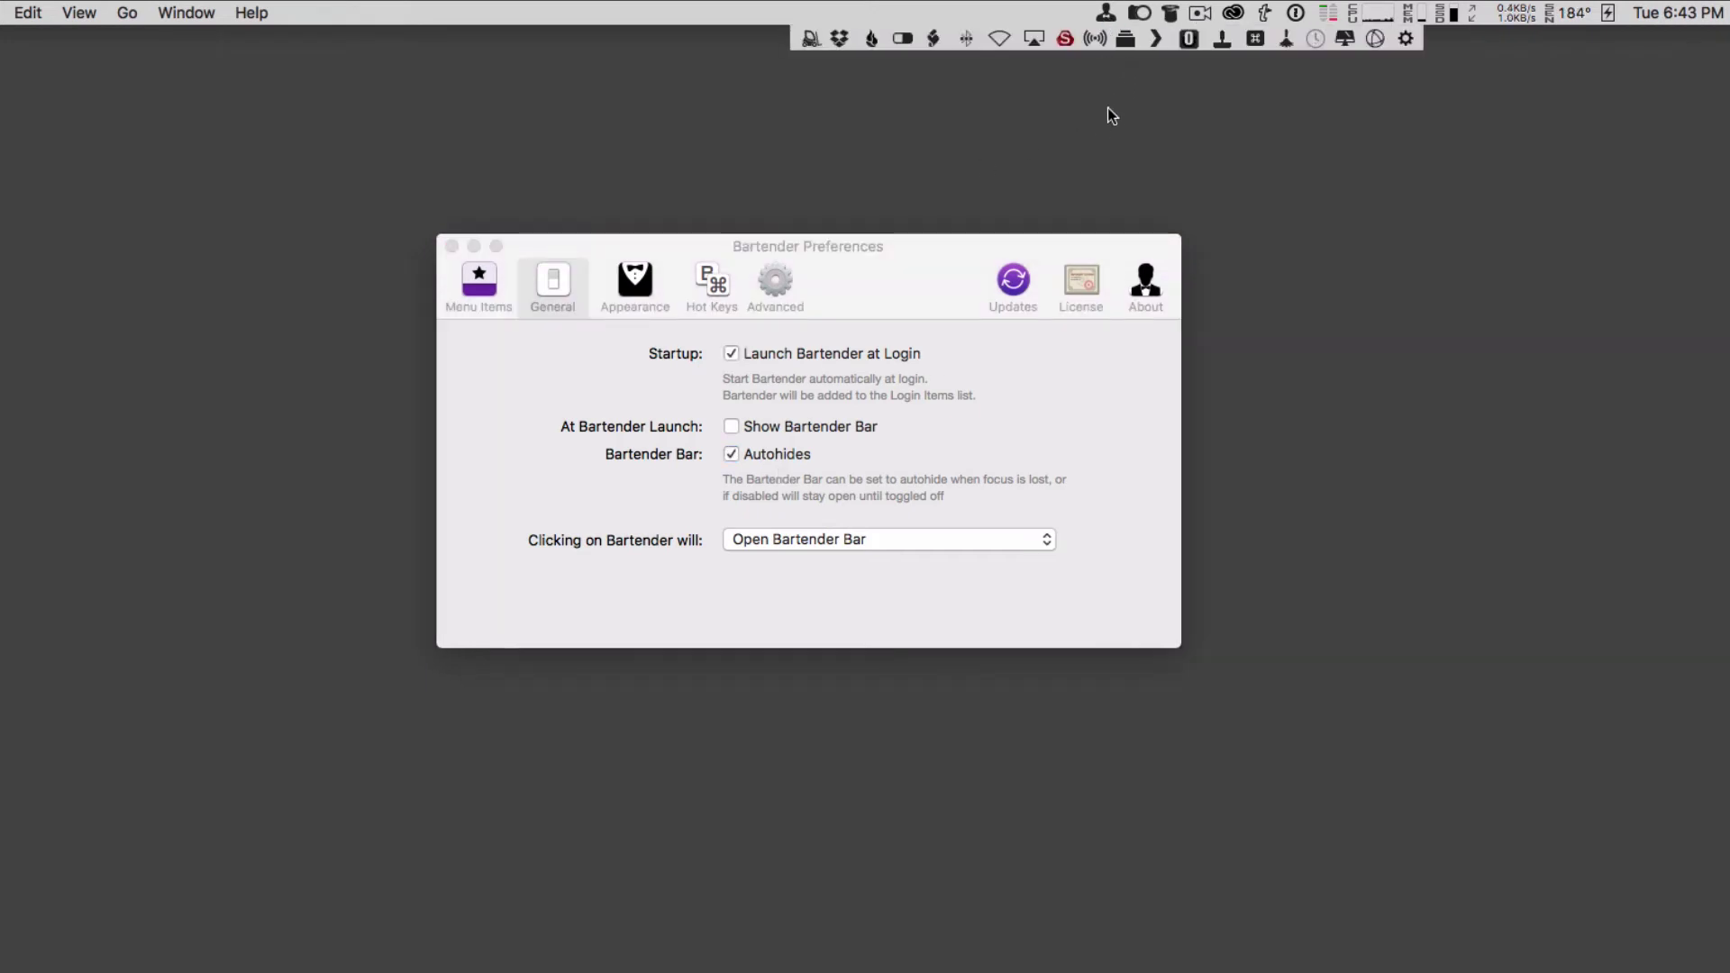
pyautogui.click(955, 256)
pyautogui.click(1082, 140)
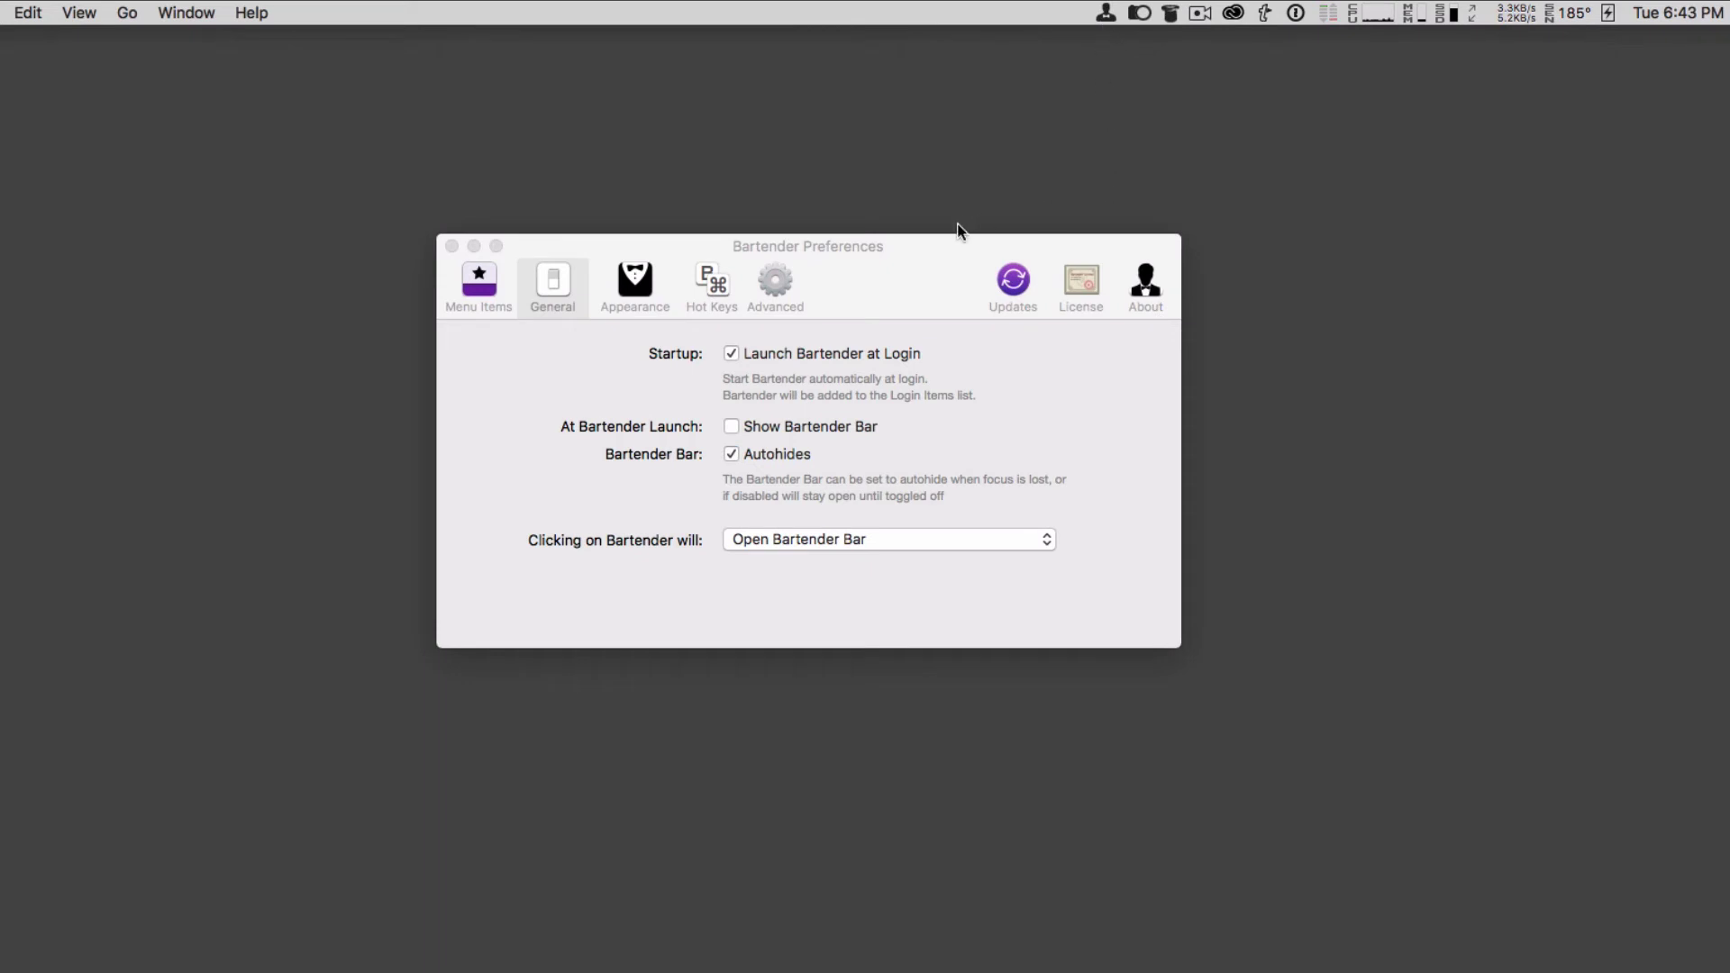
pyautogui.click(901, 275)
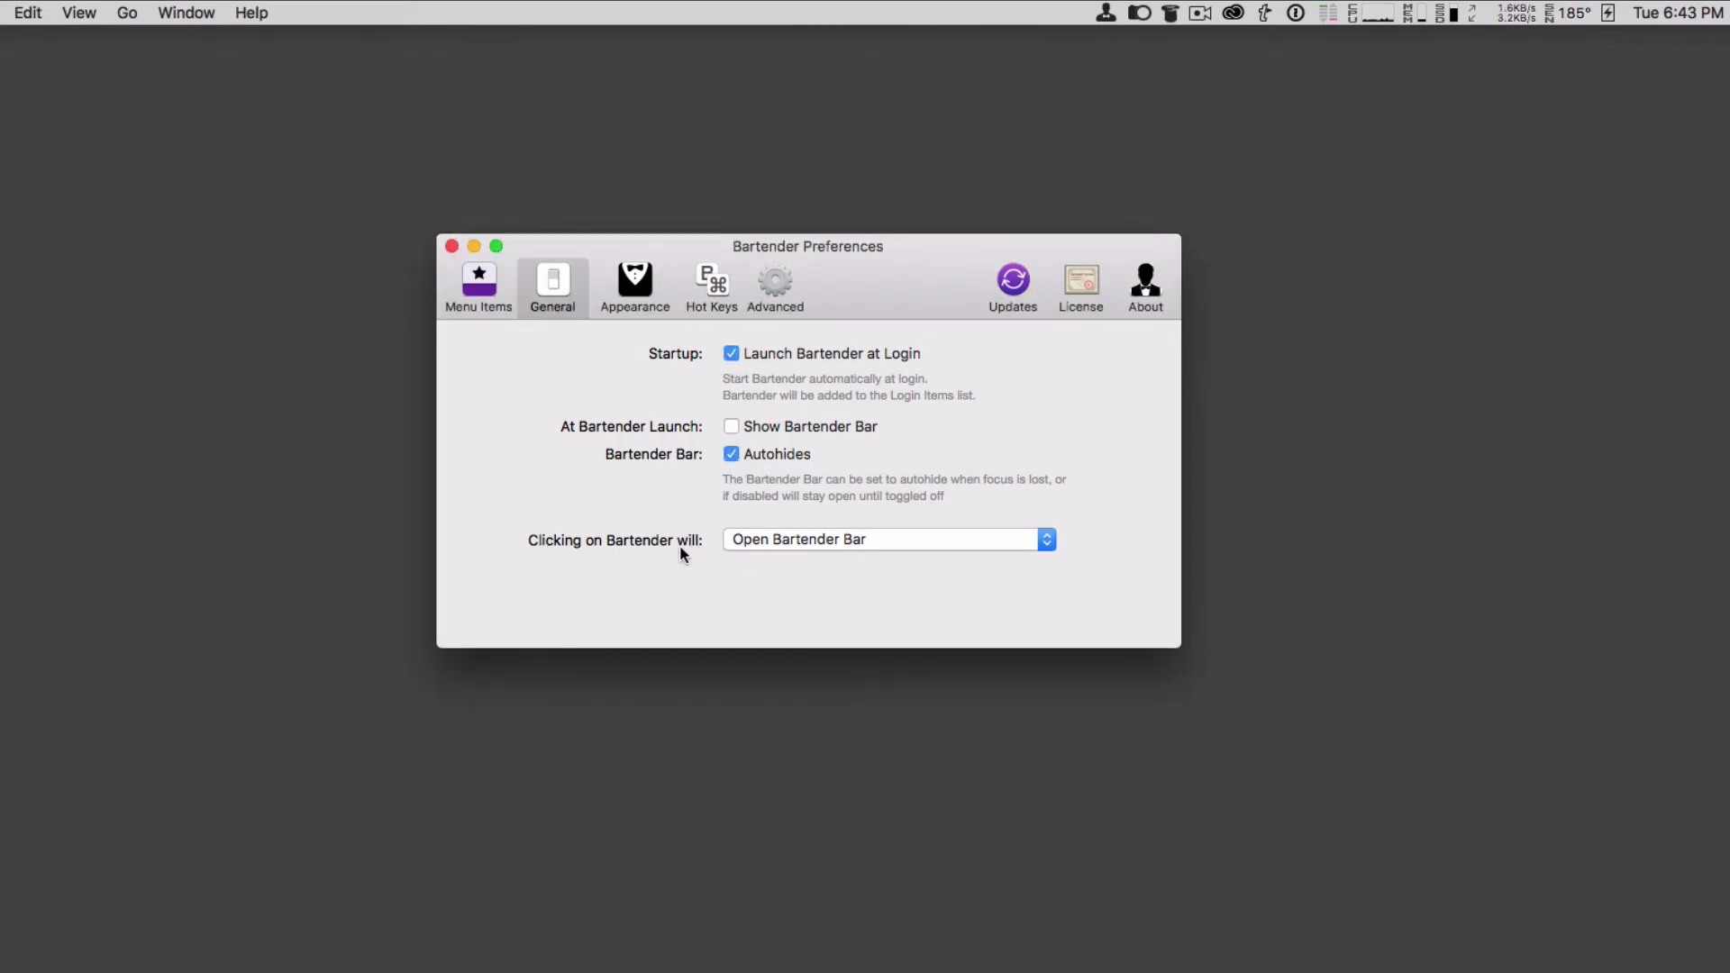
pyautogui.click(1045, 540)
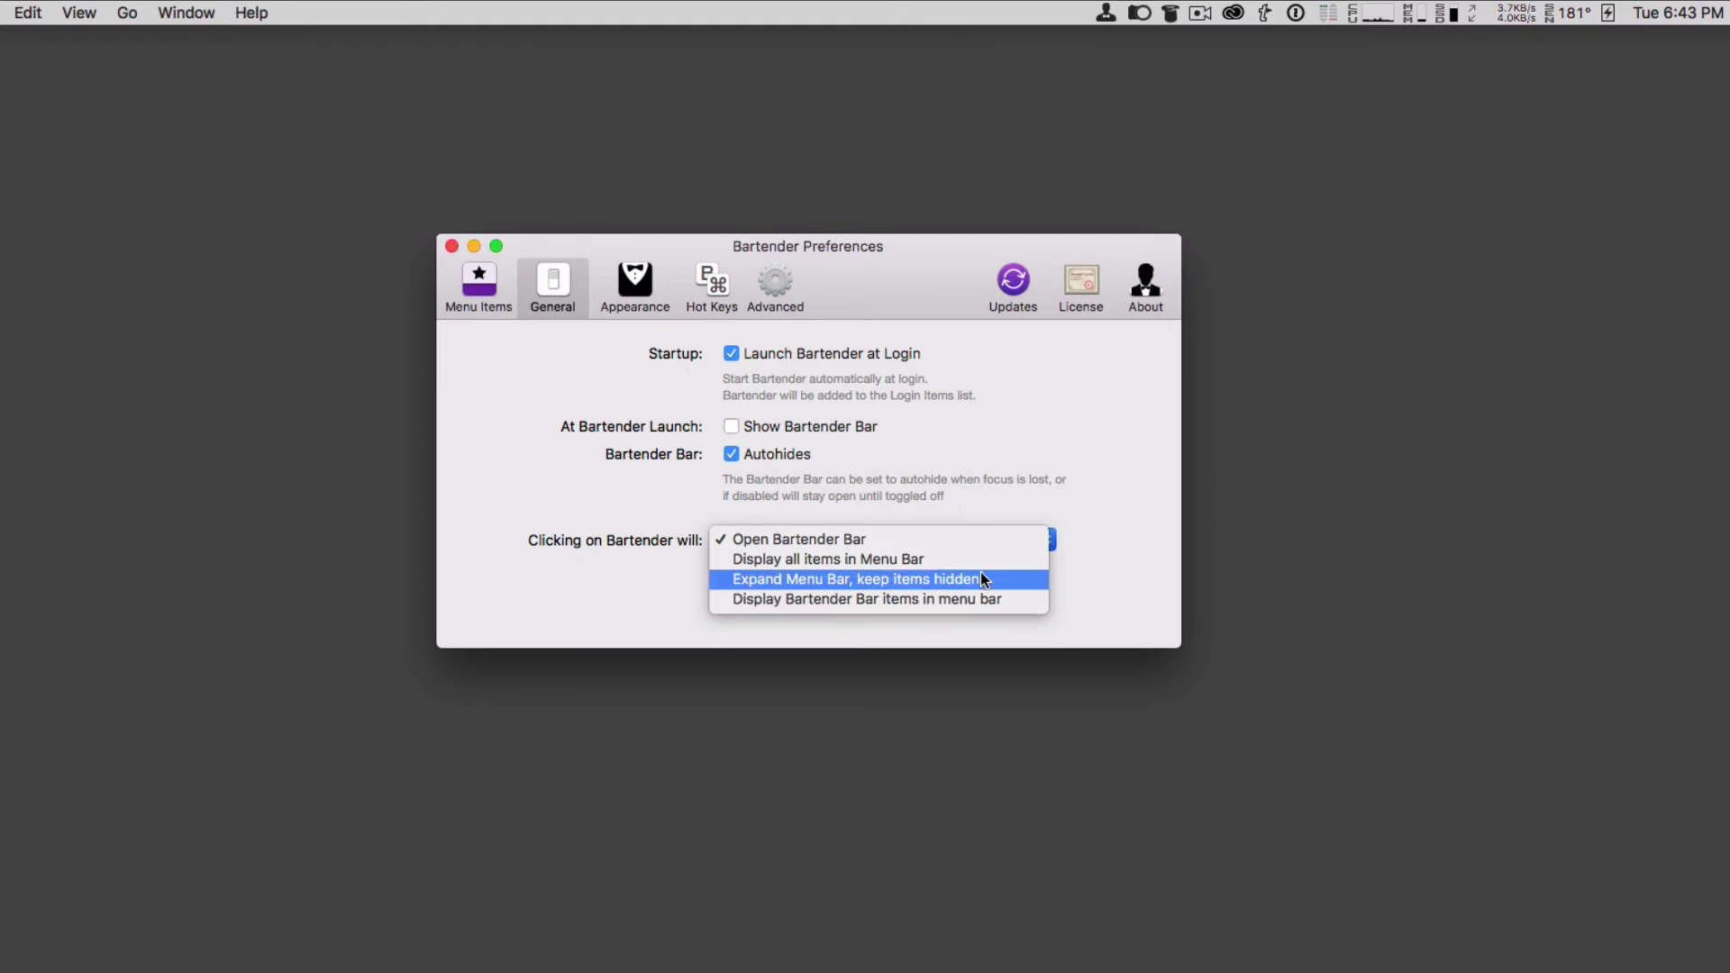
pyautogui.click(960, 555)
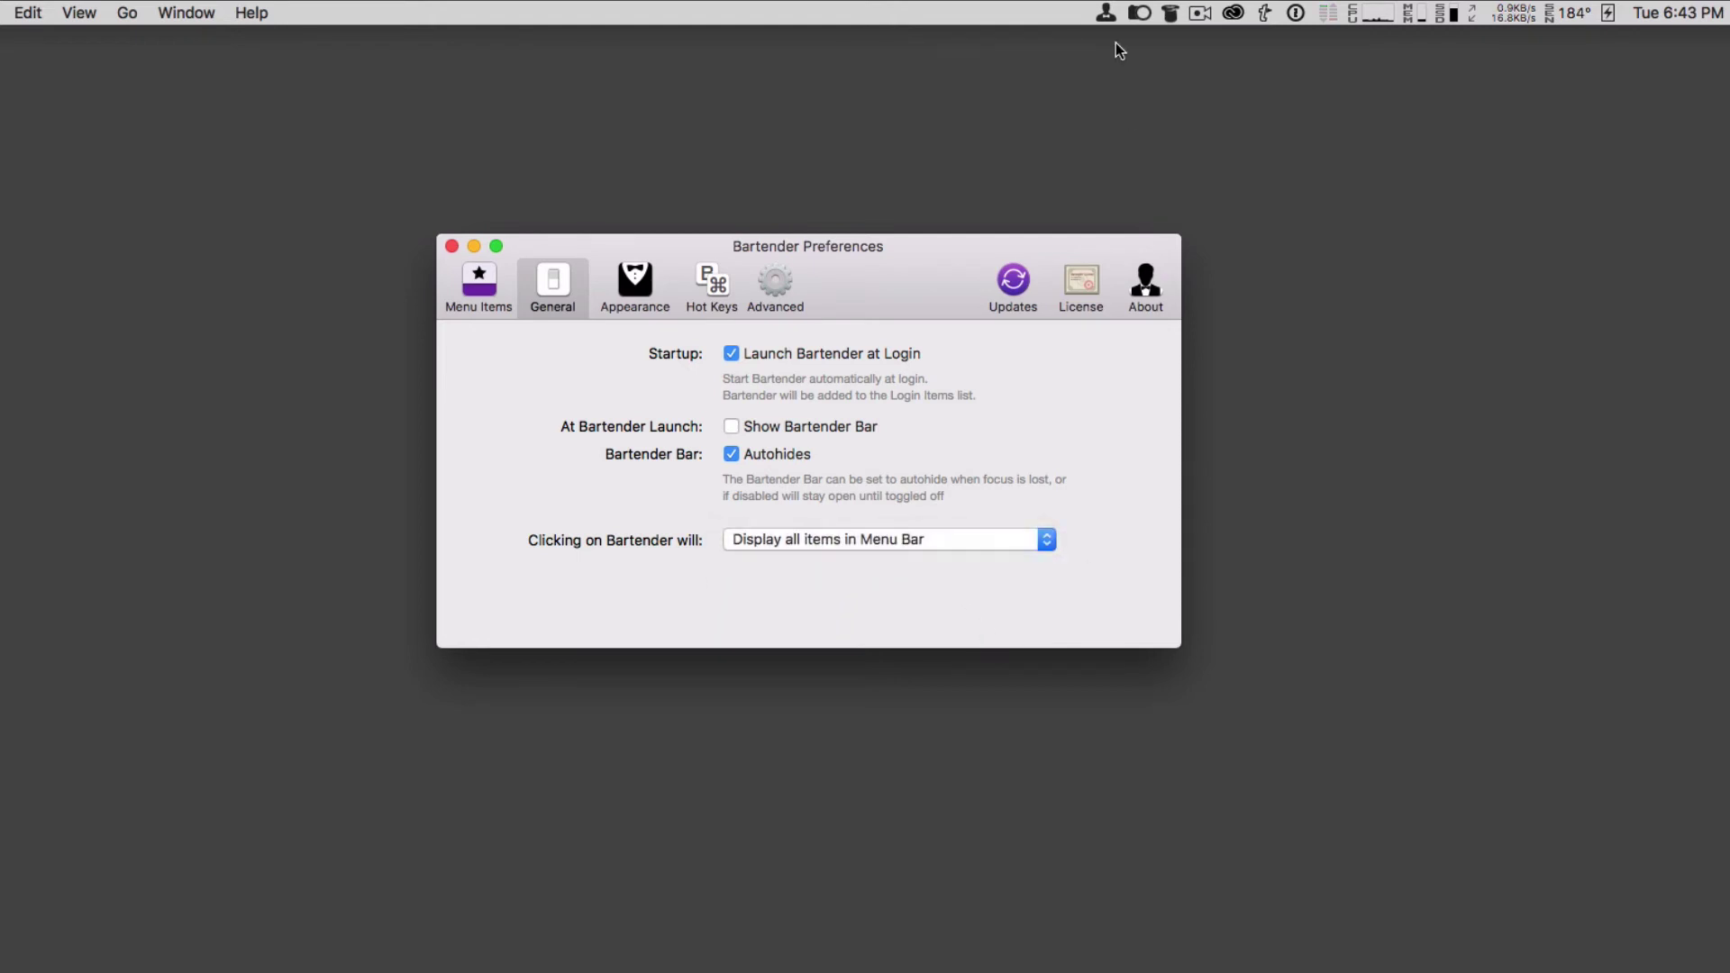
pyautogui.click(1103, 11)
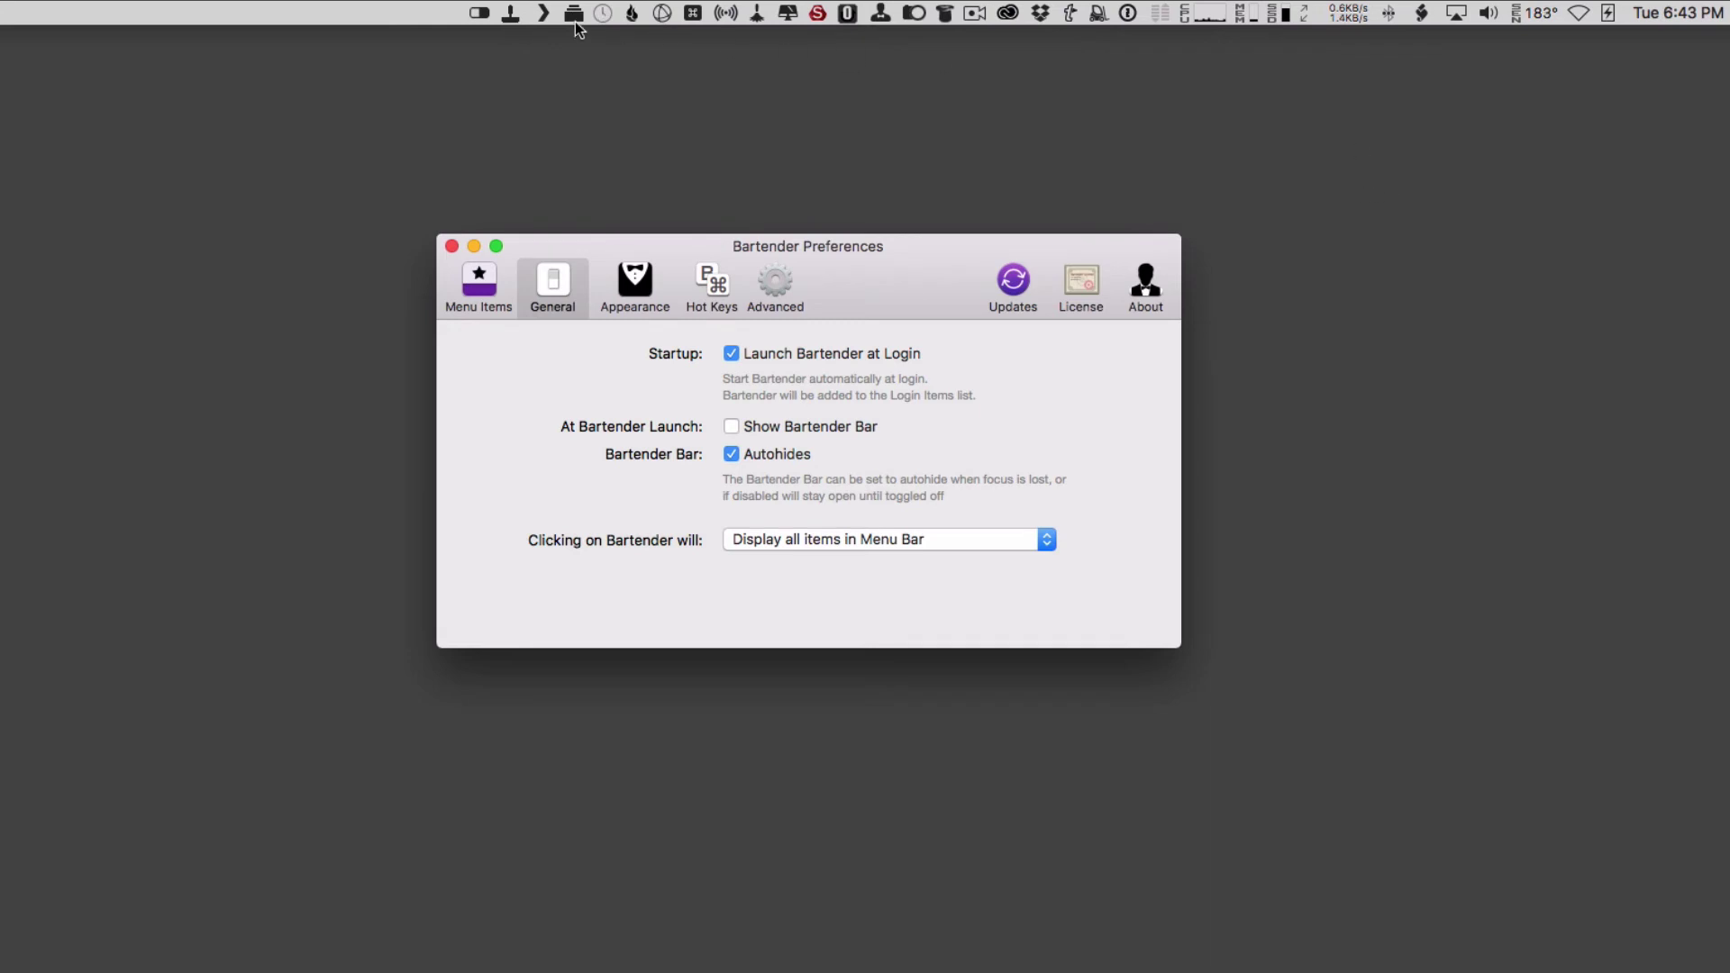
pyautogui.click(859, 91)
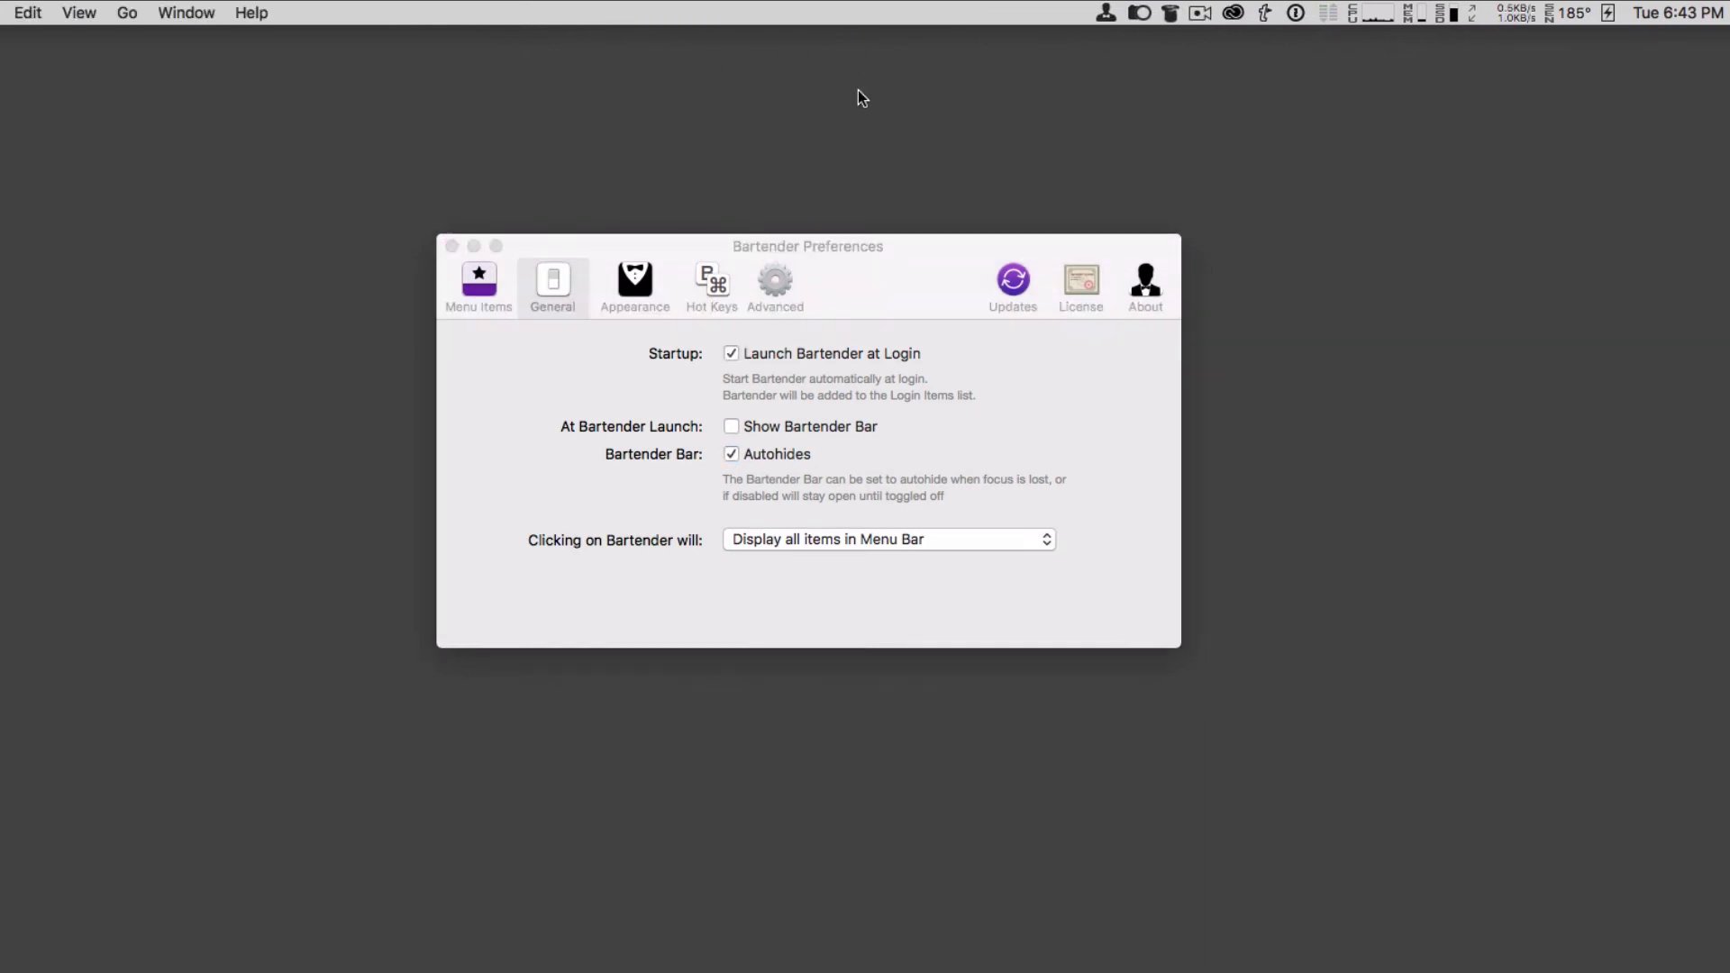
pyautogui.click(1048, 543)
pyautogui.click(1028, 556)
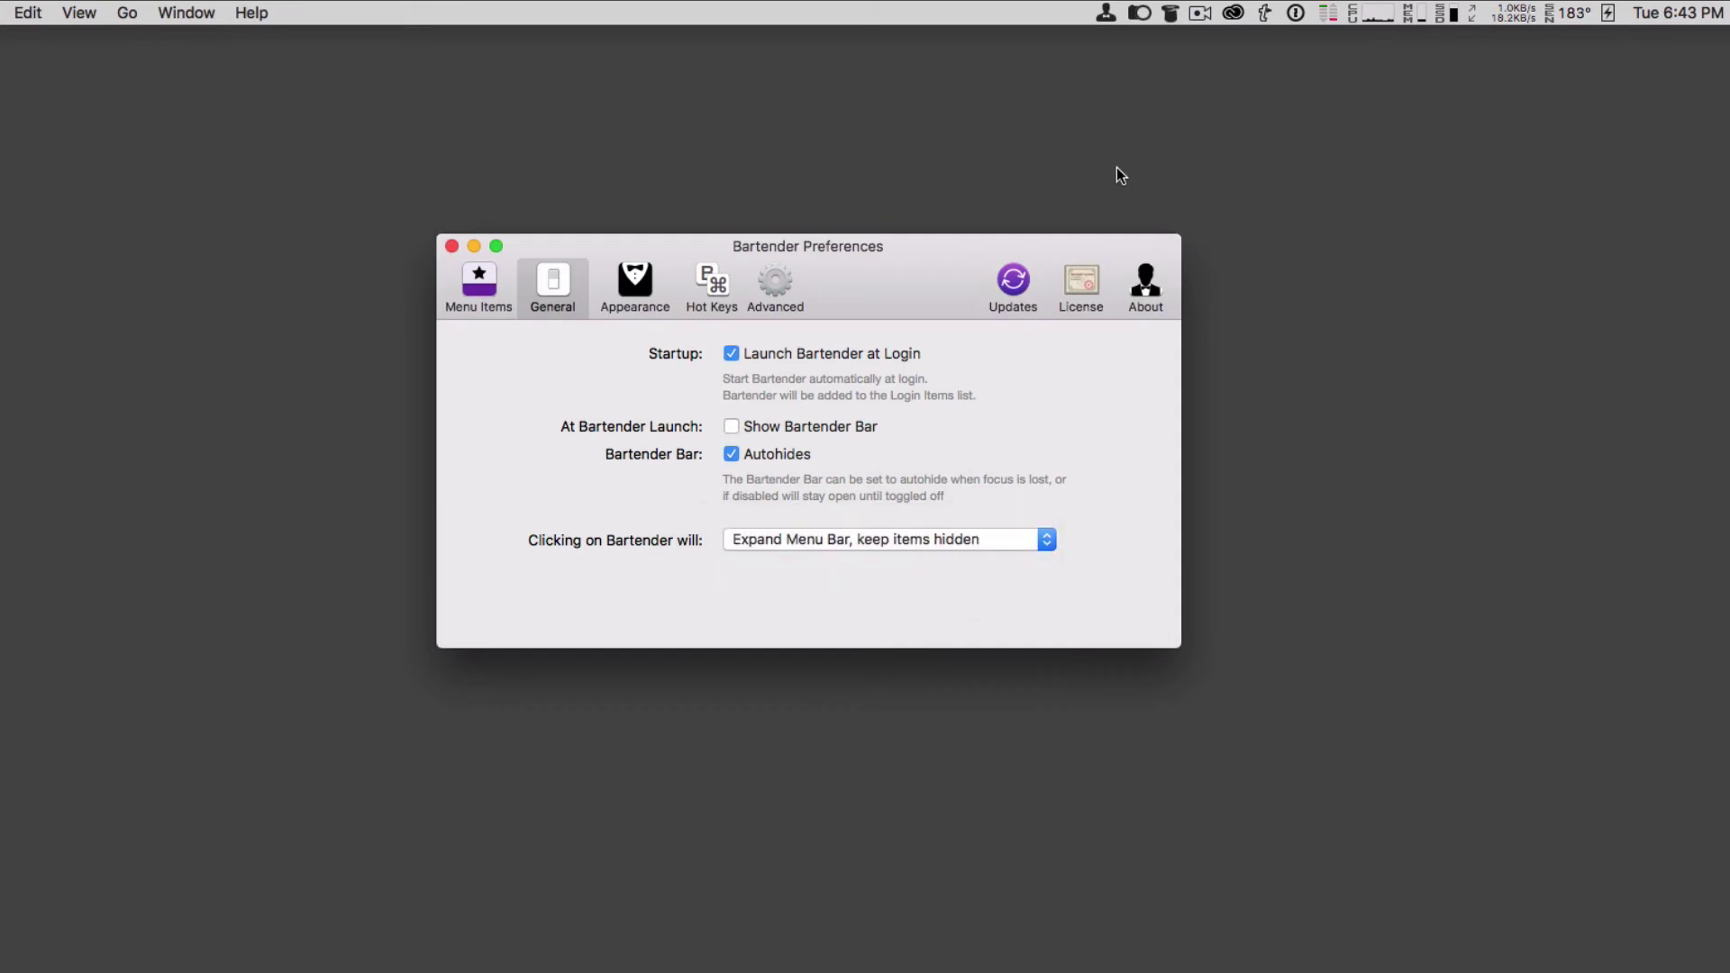
pyautogui.click(1103, 12)
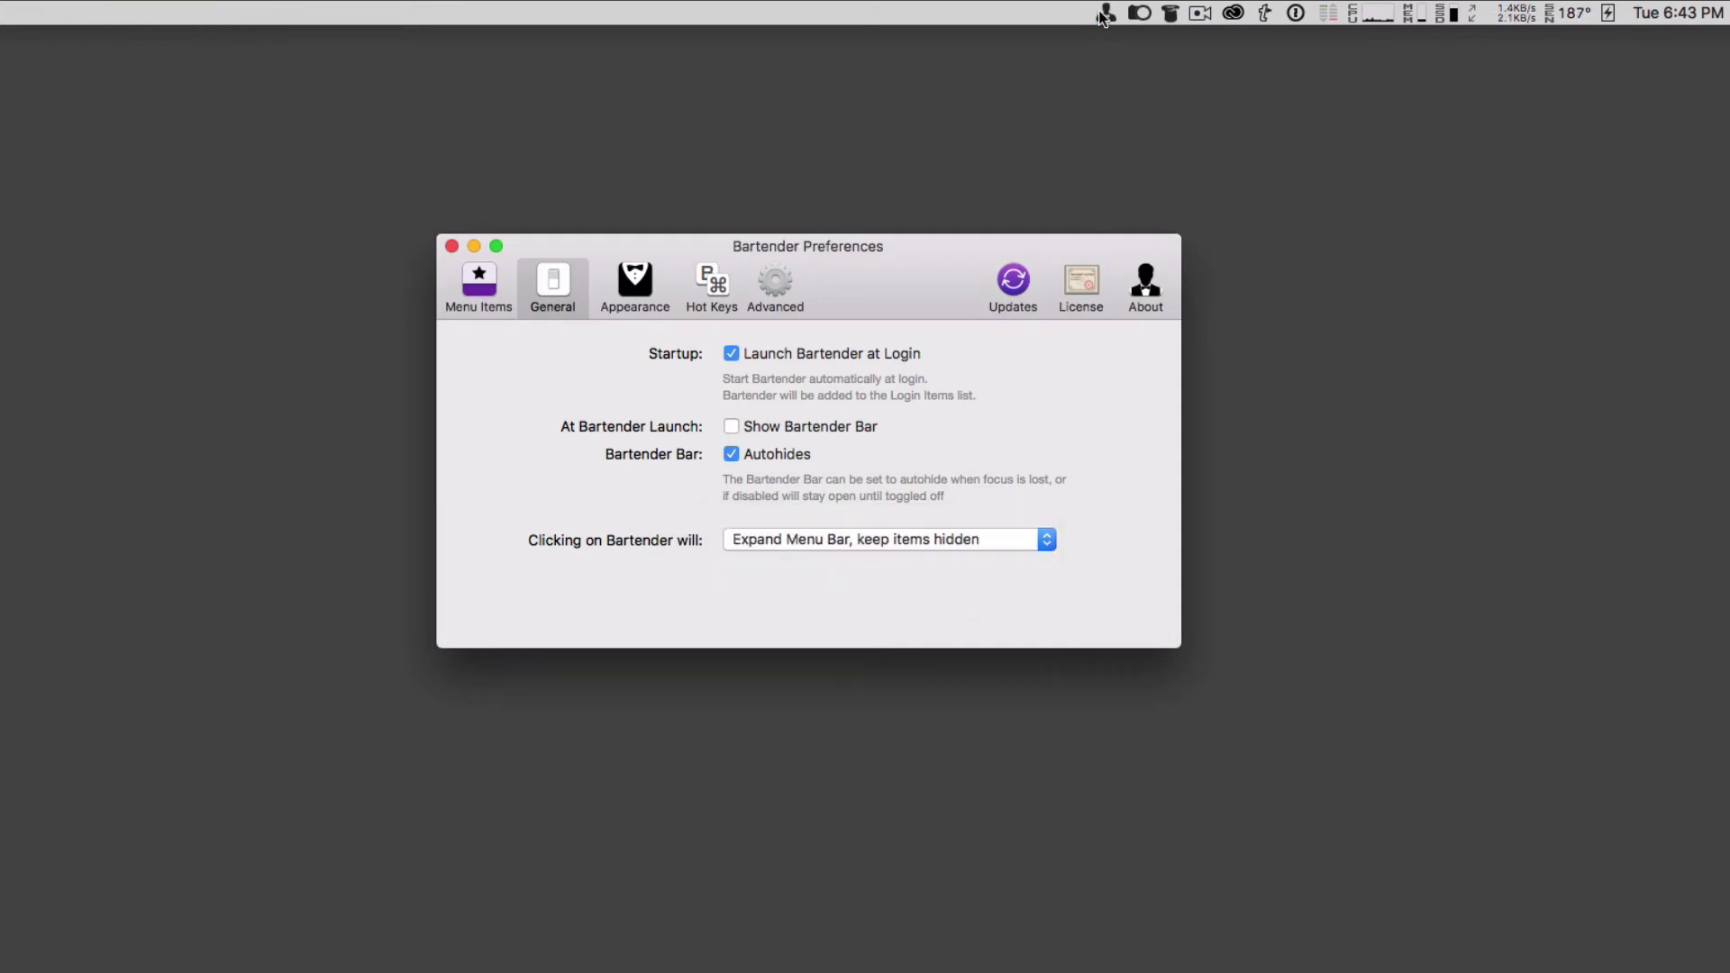
pyautogui.click(1103, 13)
pyautogui.click(1103, 13)
pyautogui.click(1048, 540)
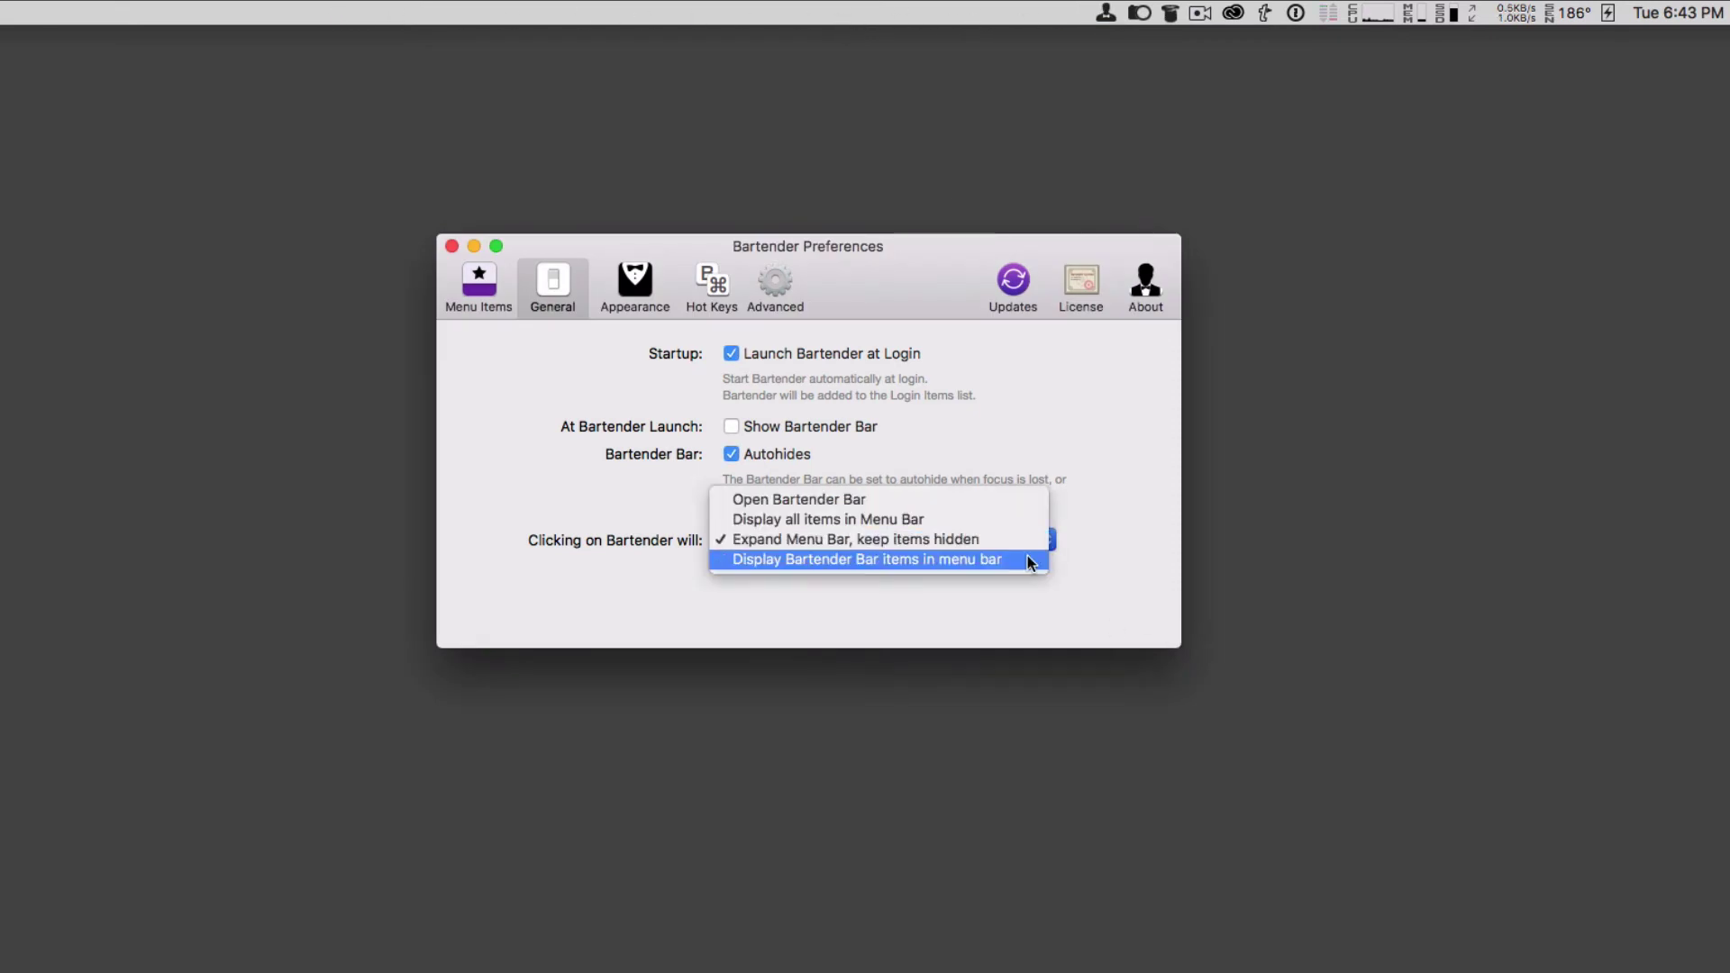
pyautogui.click(1029, 560)
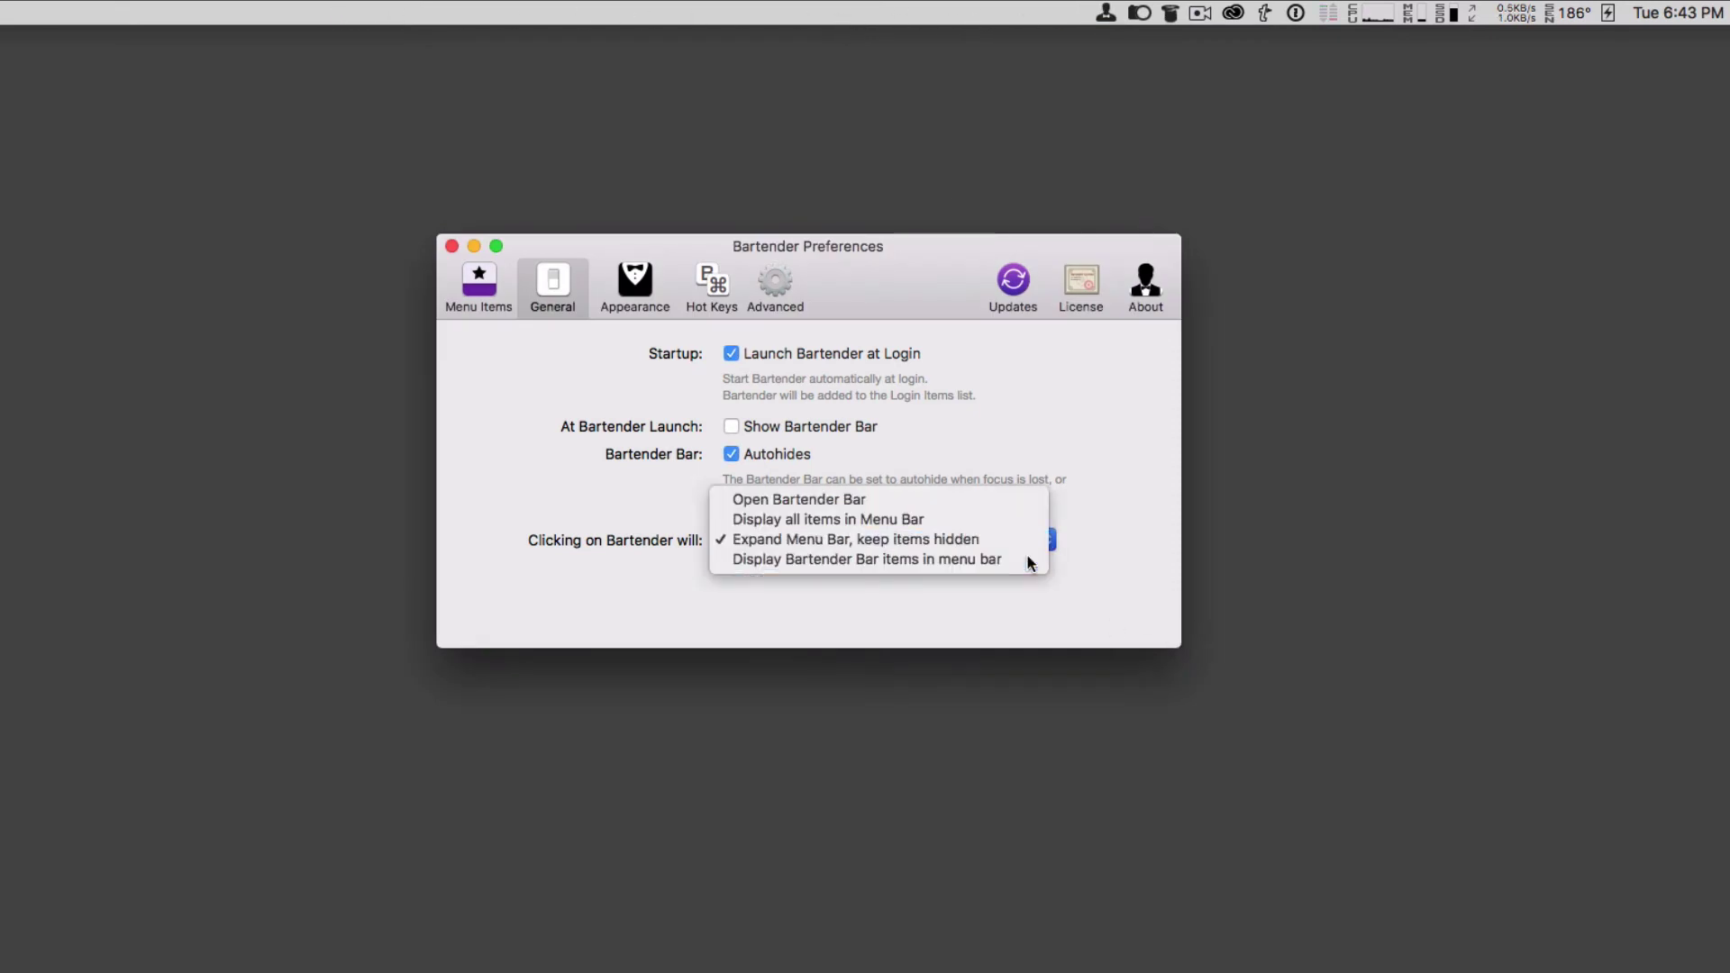
pyautogui.click(1105, 13)
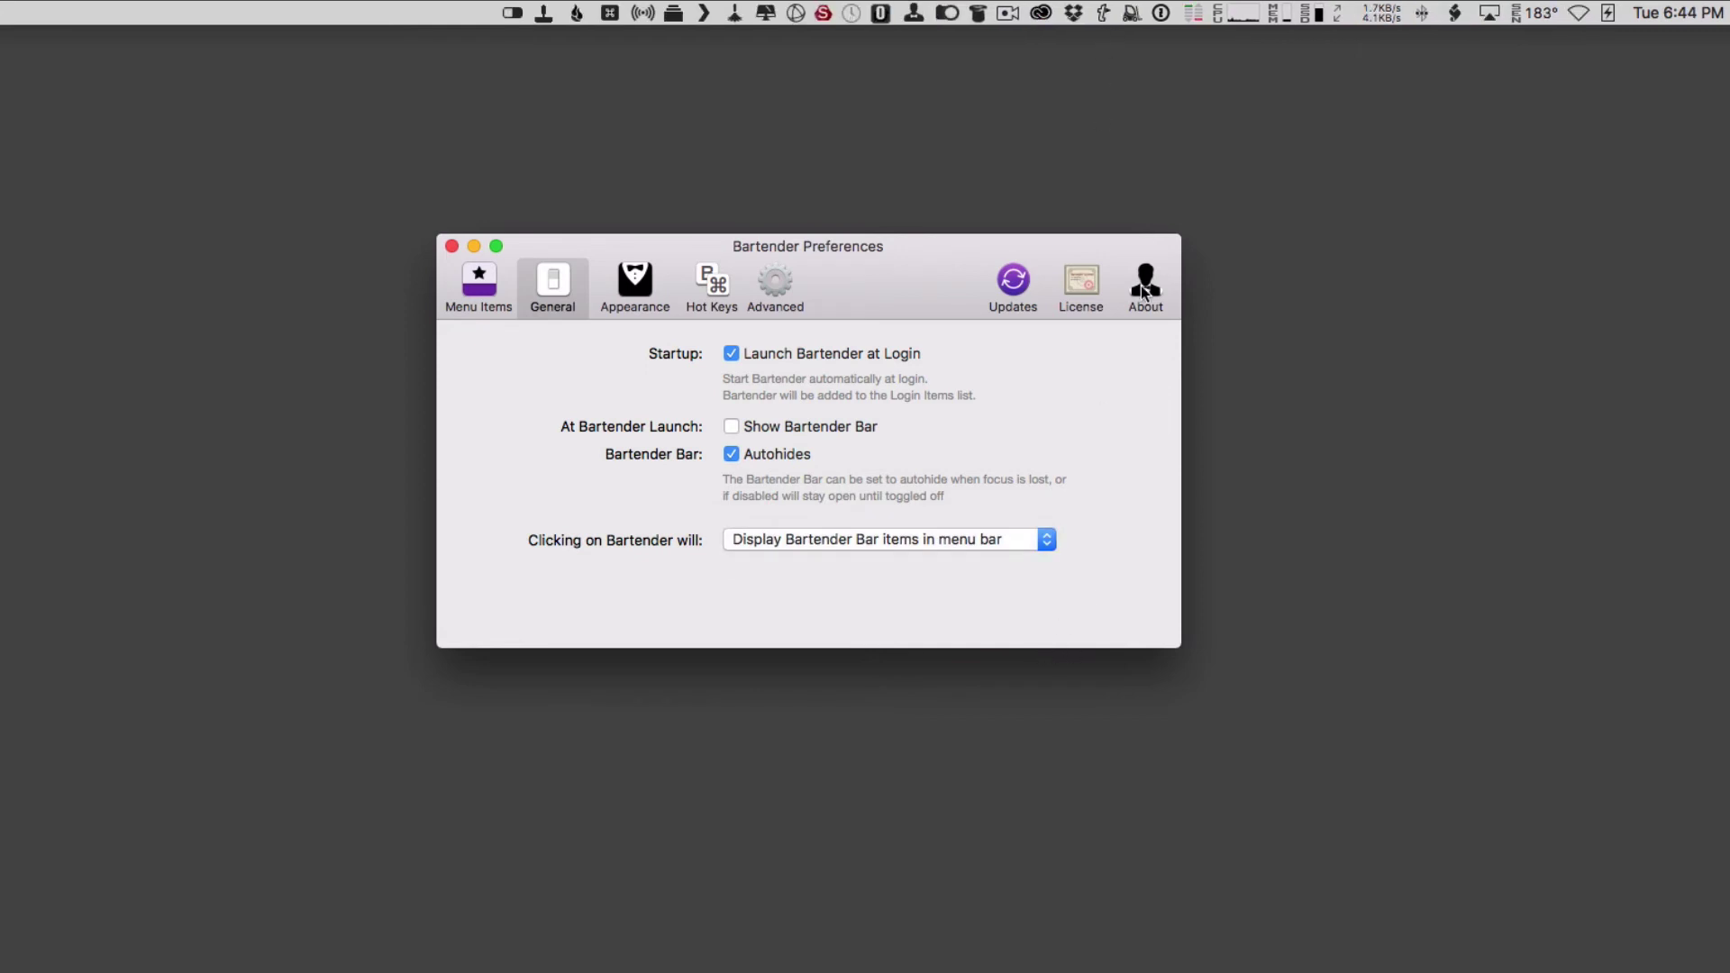
pyautogui.click(995, 136)
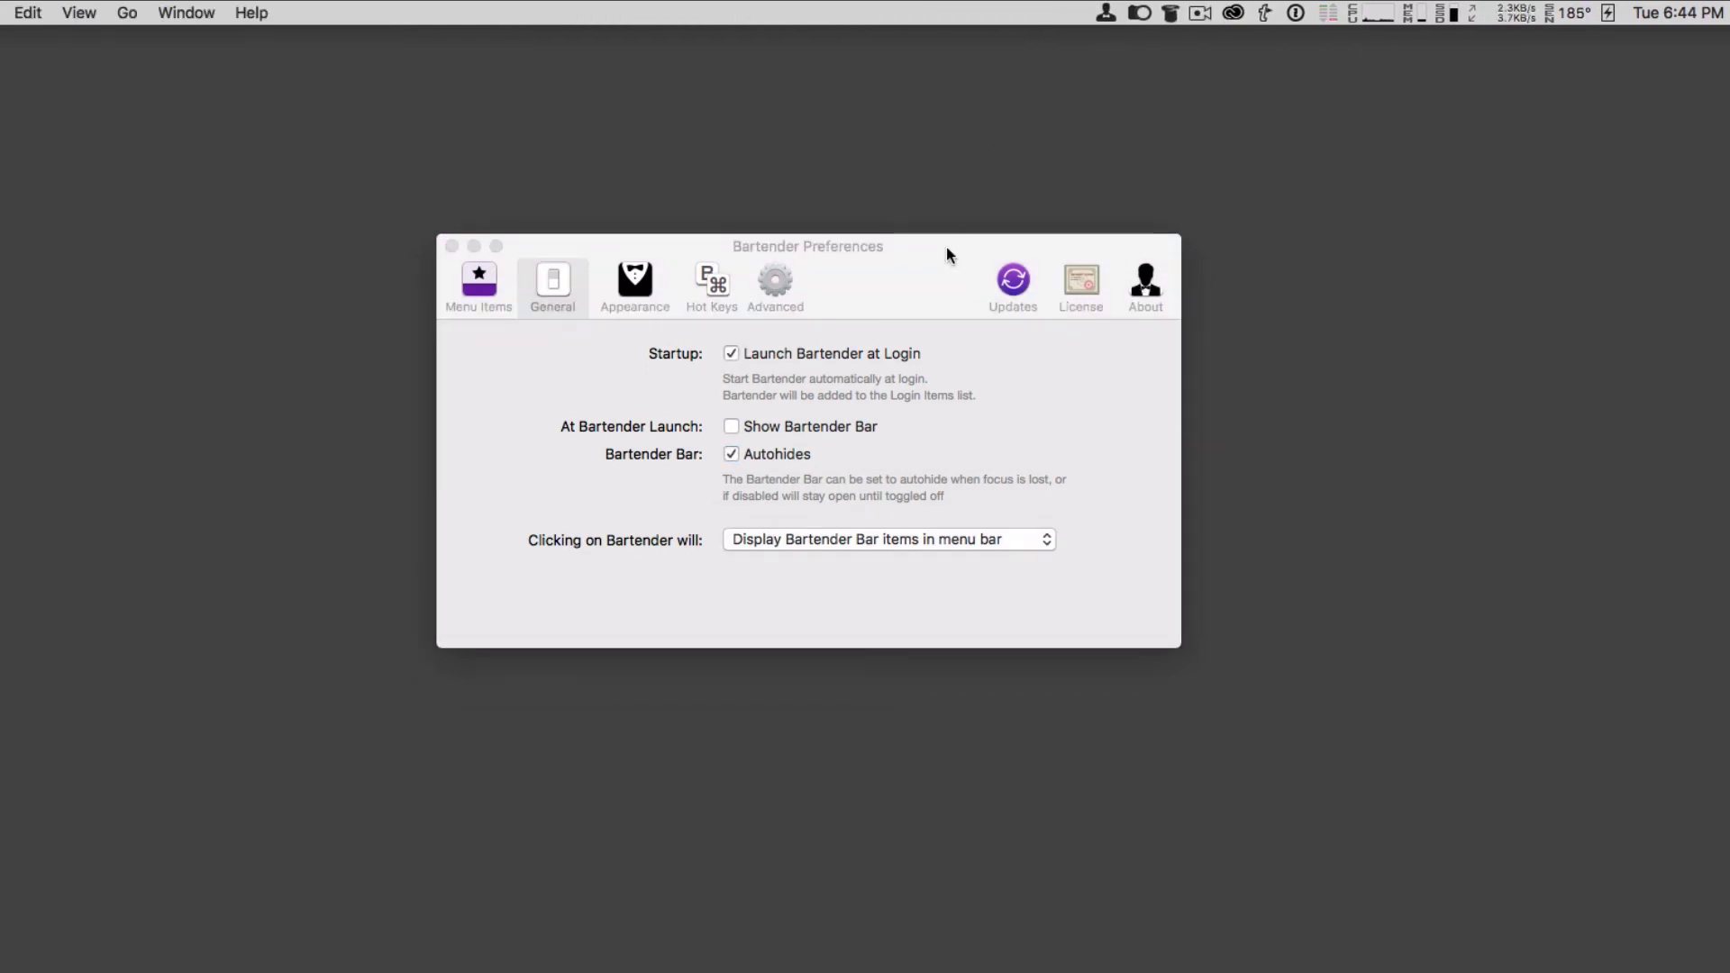
pyautogui.click(935, 345)
pyautogui.click(1048, 543)
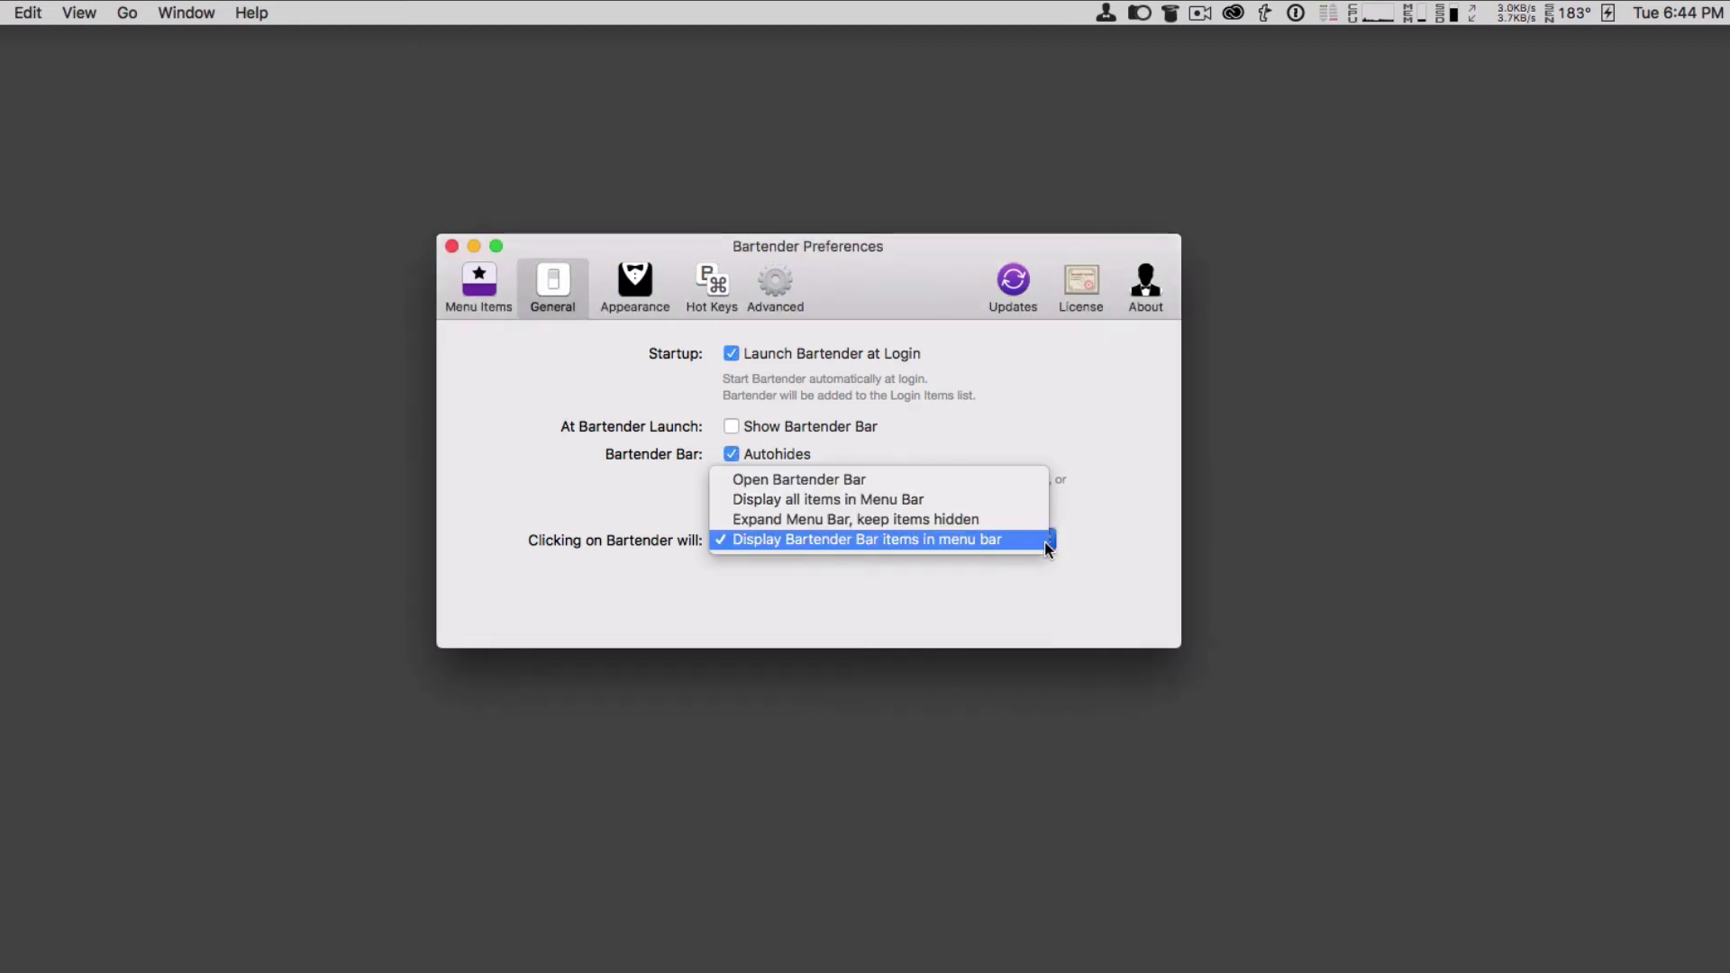
pyautogui.click(984, 480)
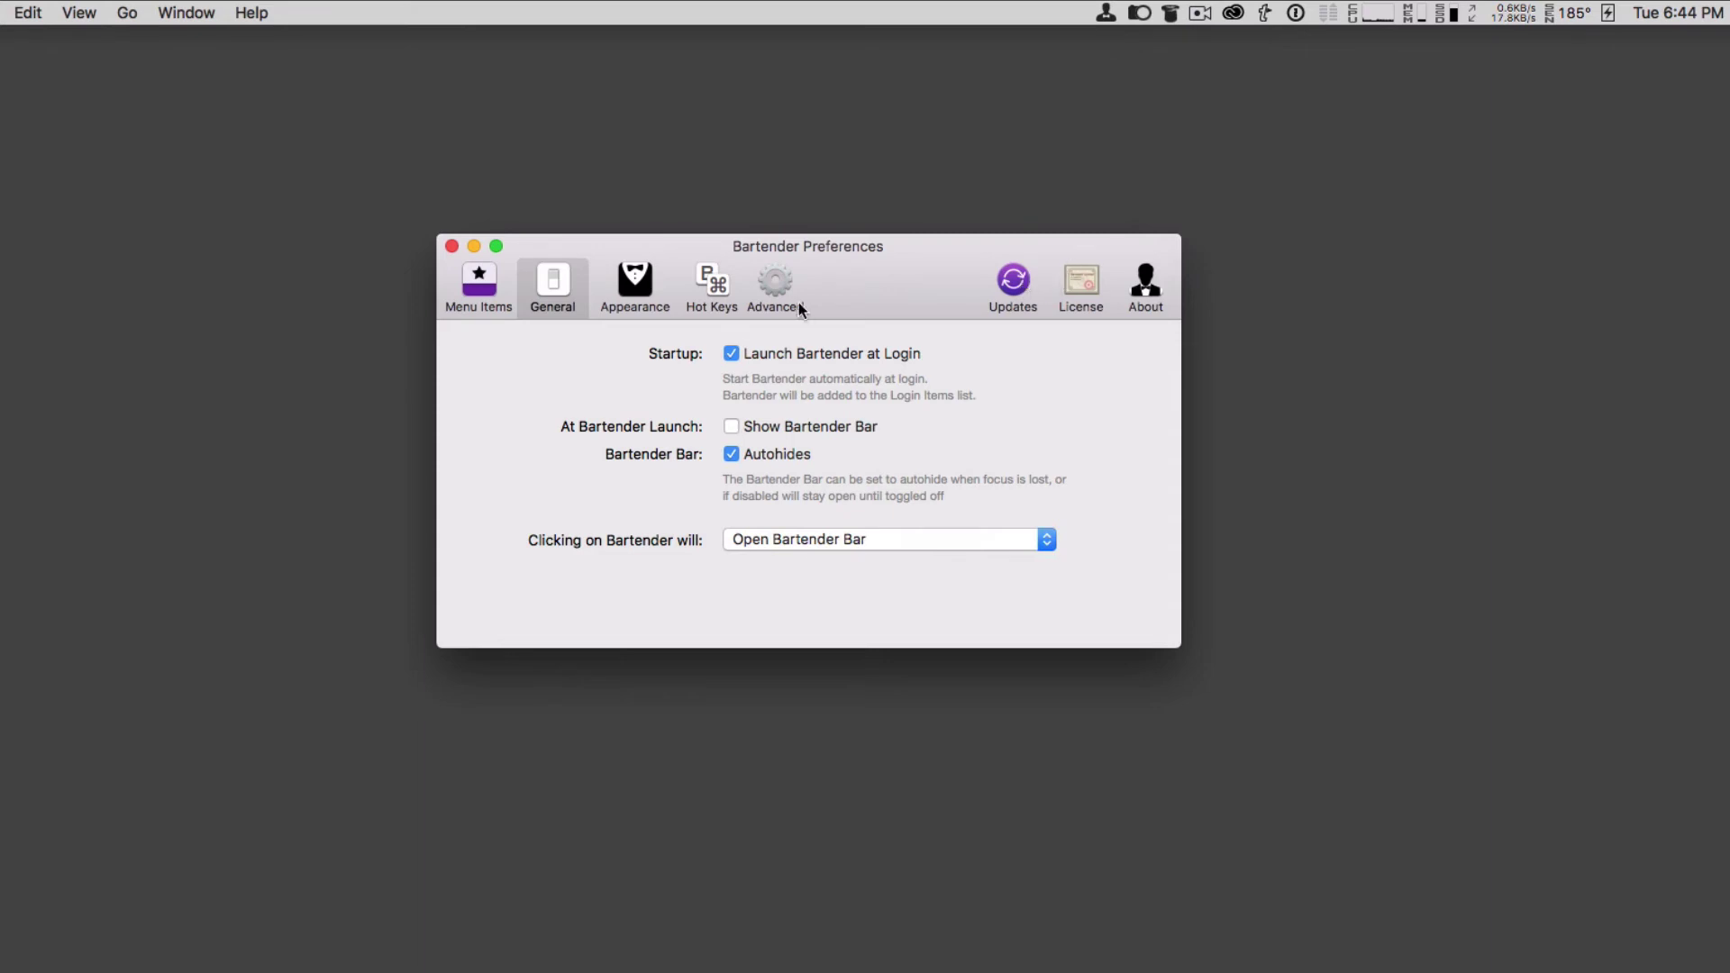
# - Record Shift-Command-B (⇧⌘B) as the Bartender Bar hotkey in Hot Keys preferences
pyautogui.click(635, 283)
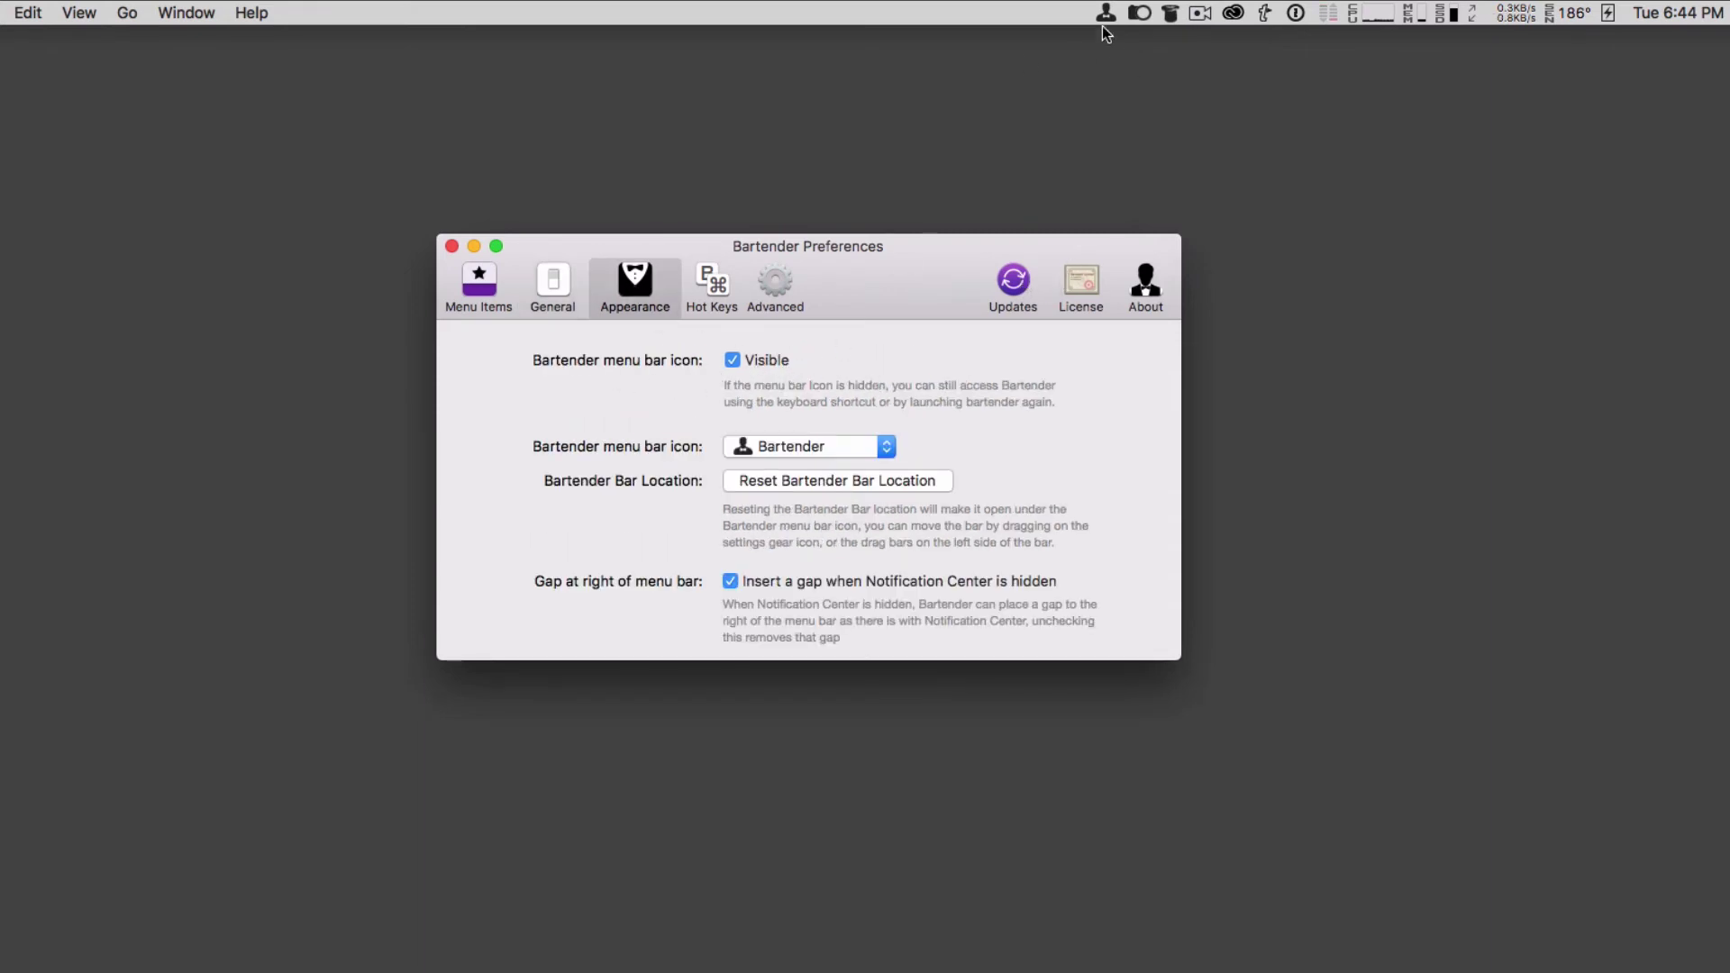
pyautogui.click(711, 287)
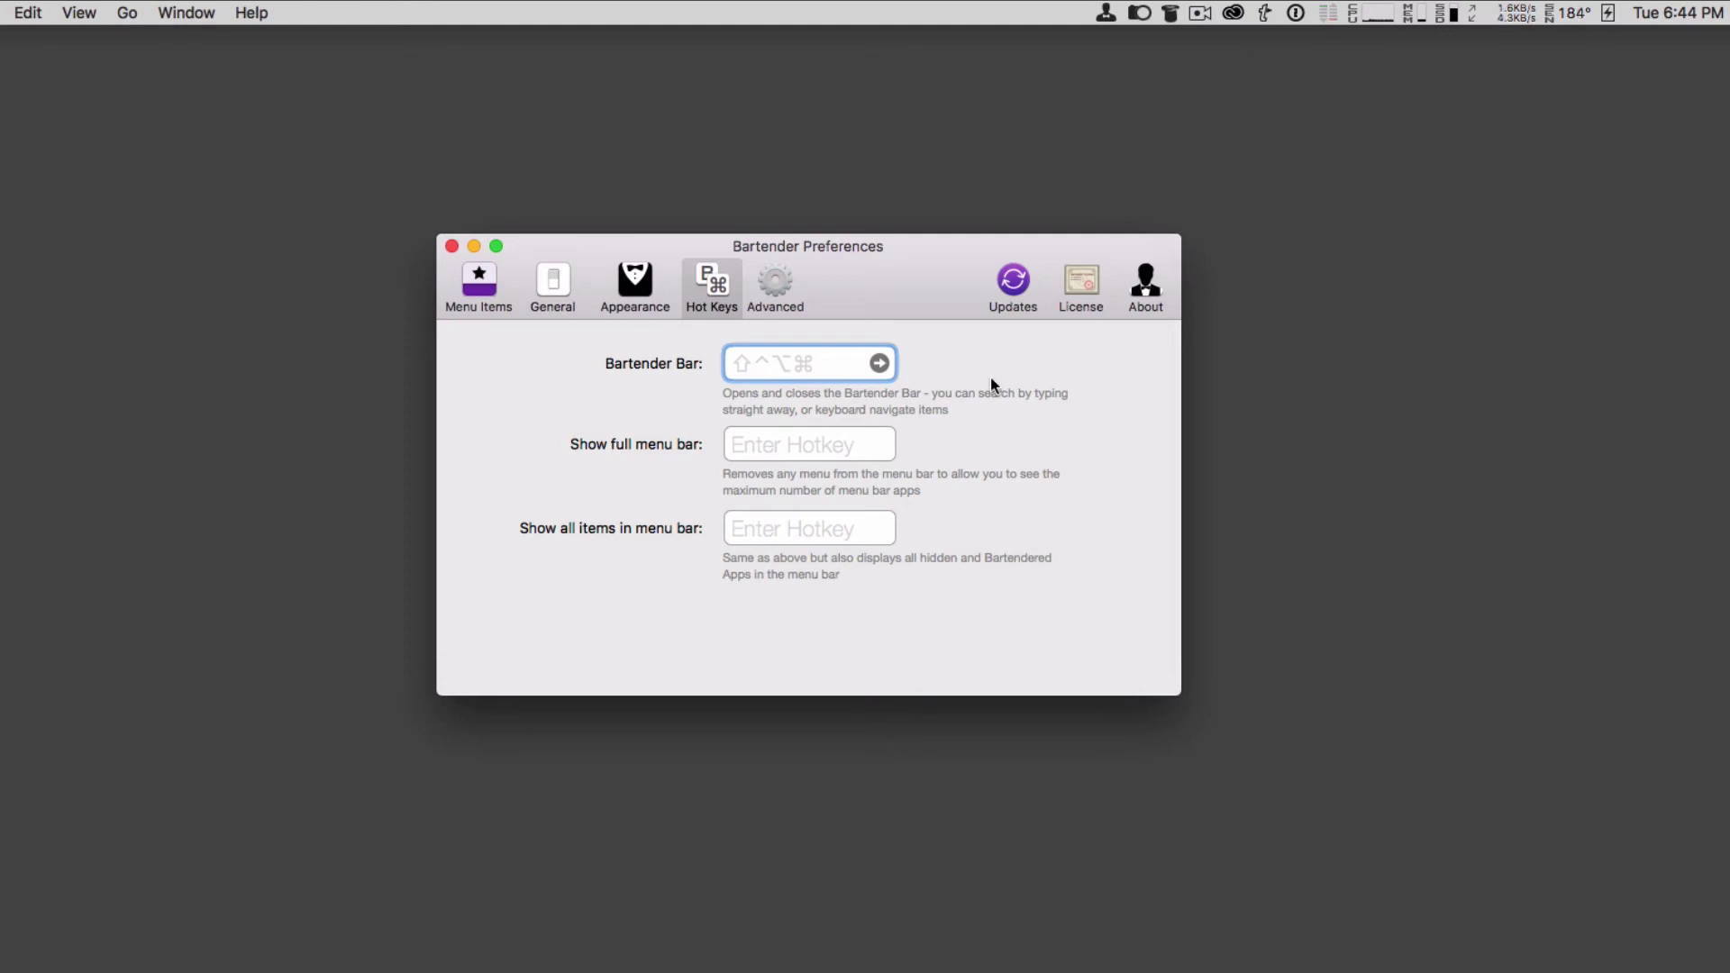
pyautogui.press('shift')
pyautogui.press('super')
pyautogui.press('shift+super+b')
pyautogui.press('shift+super+b')
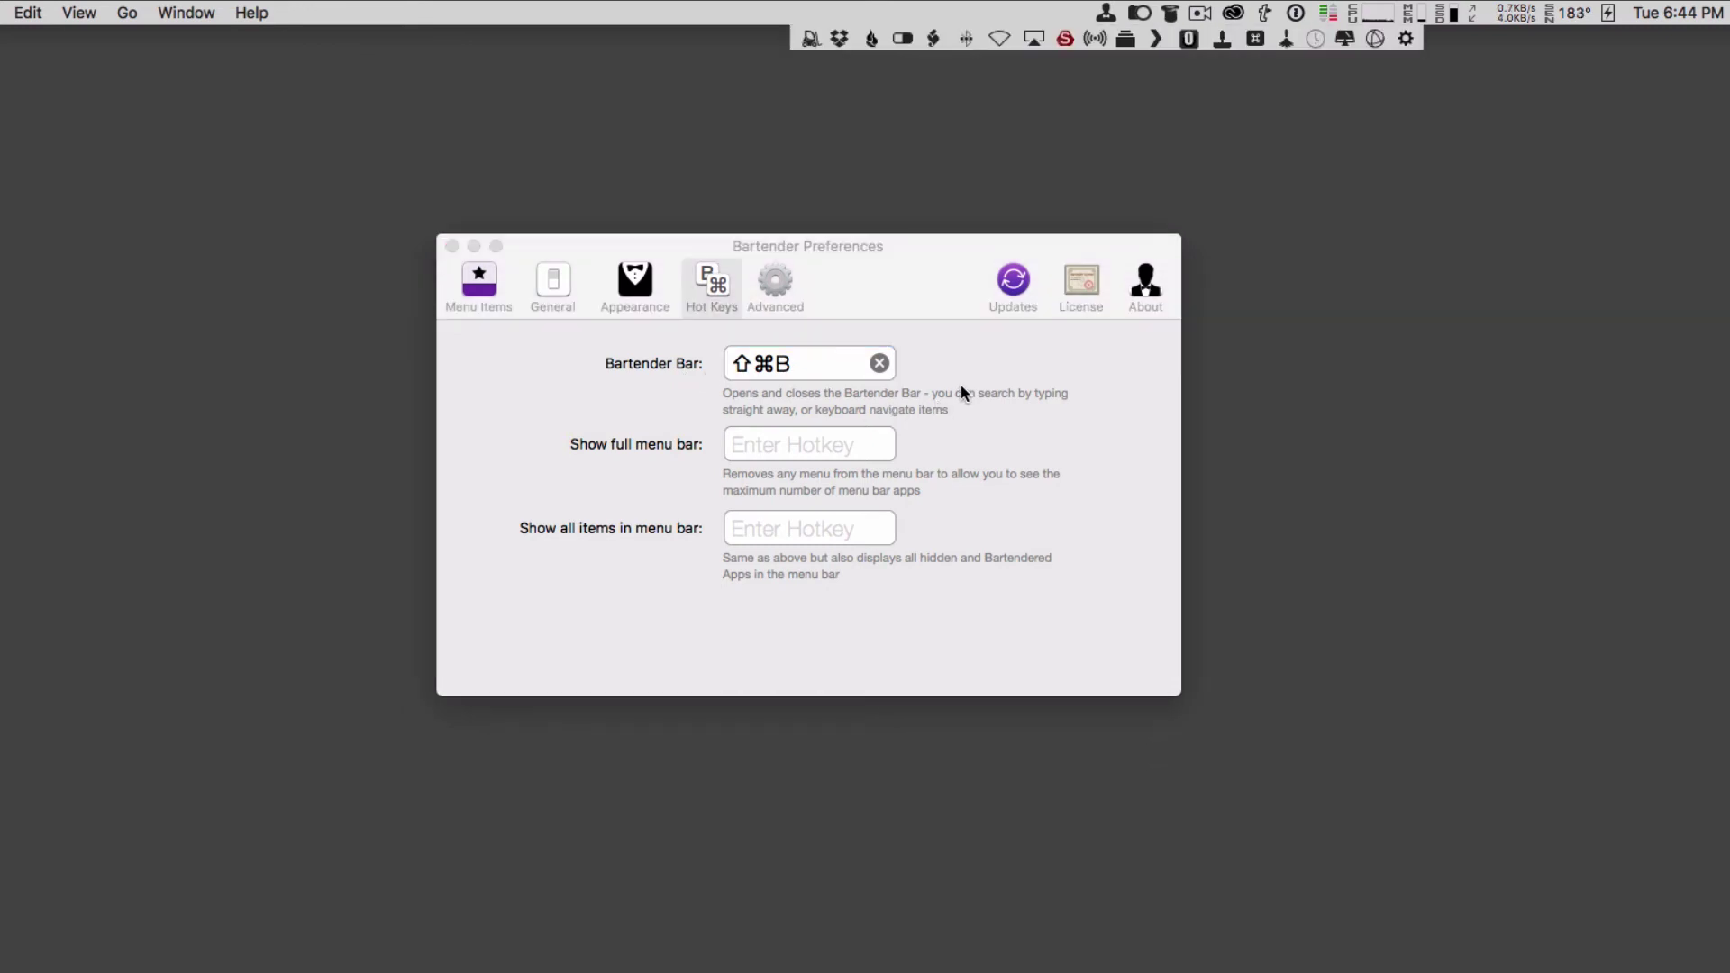
pyautogui.click(1139, 141)
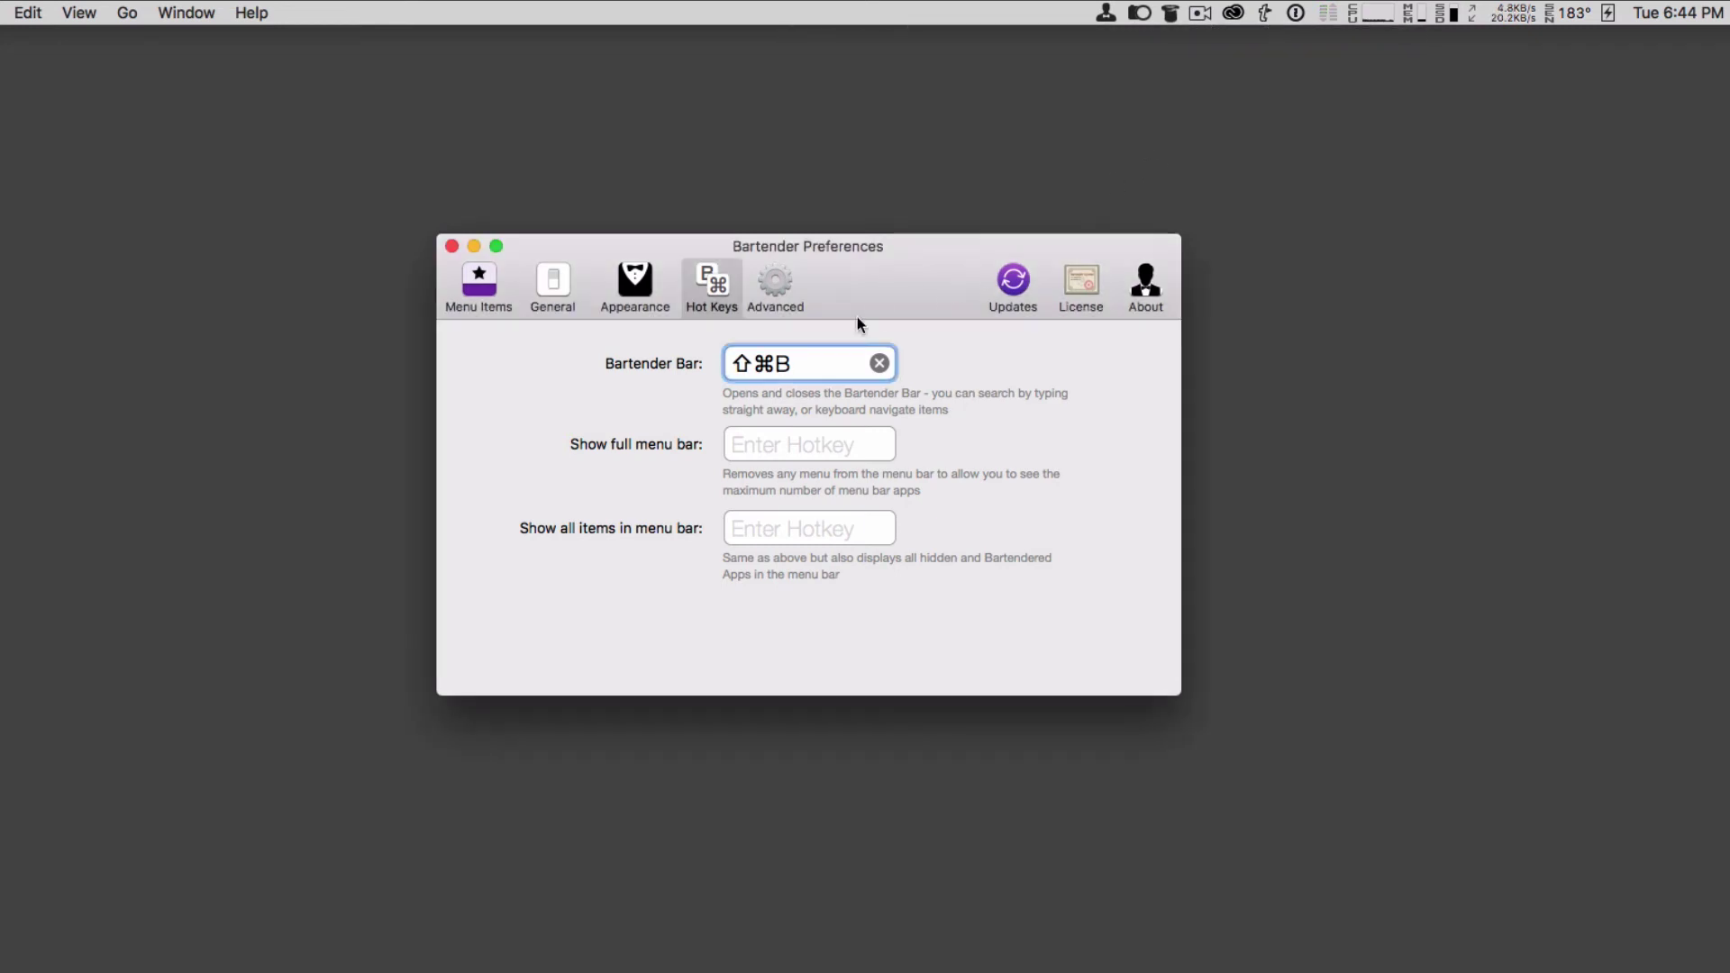
# - Untick Visible for the Bartender menu bar icon and open the bar with Ctrl-Option-Cmd-B
pyautogui.click(642, 280)
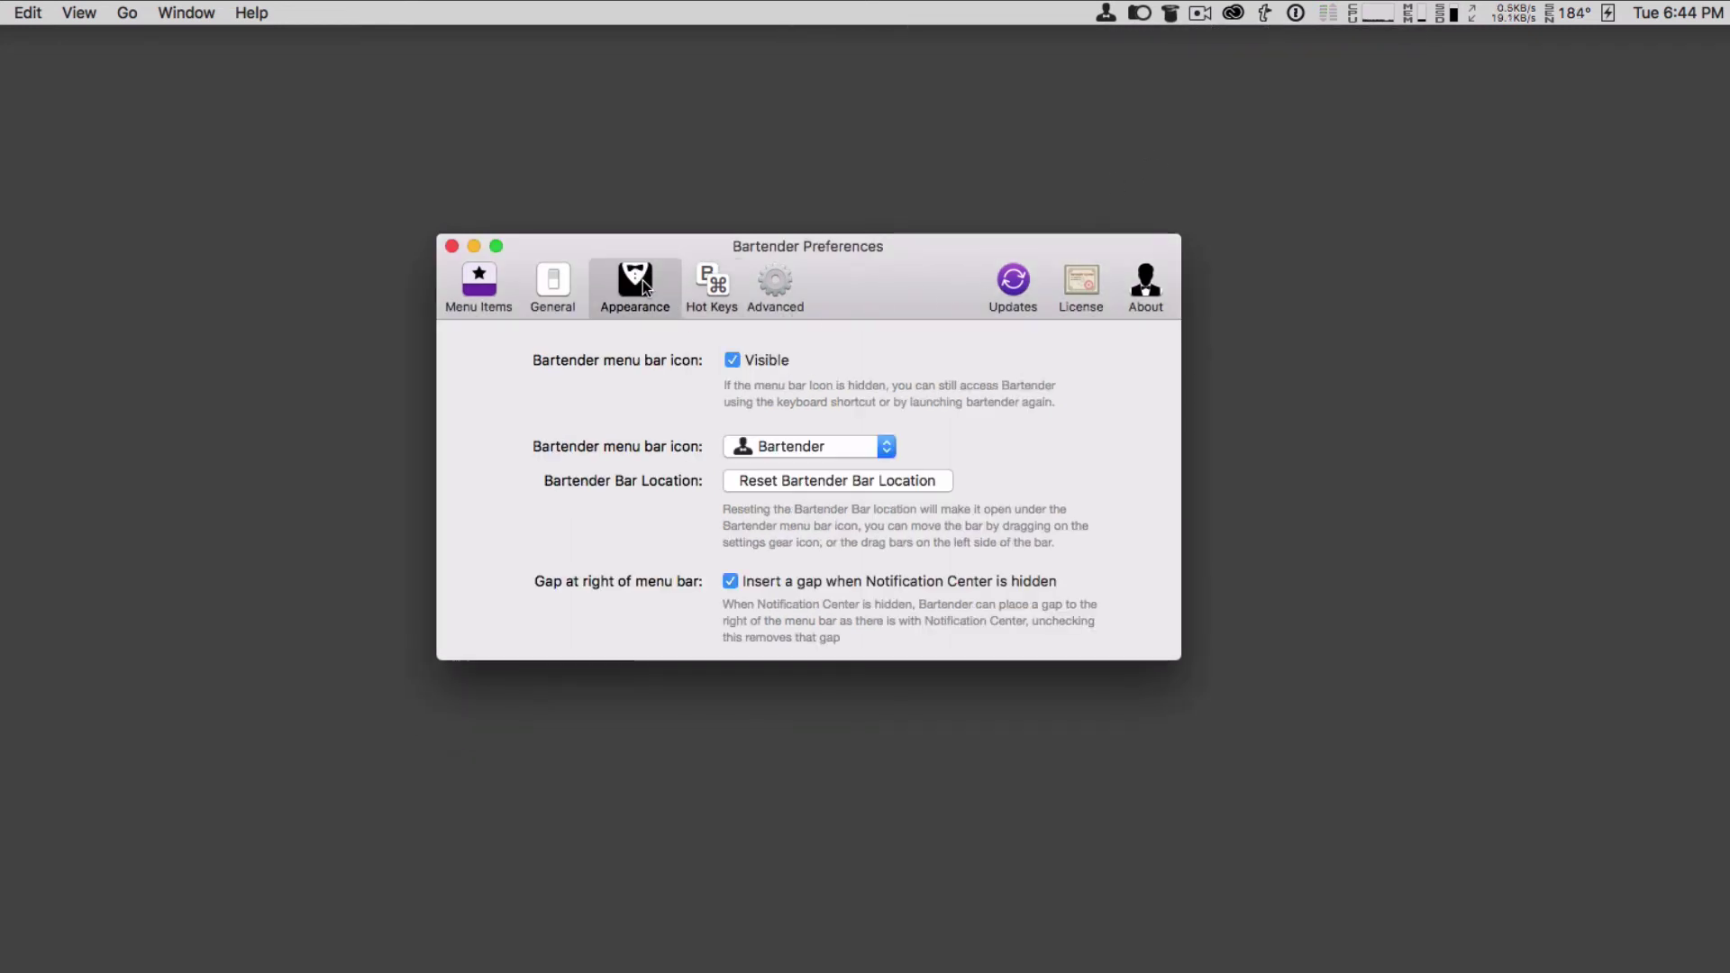
pyautogui.click(731, 360)
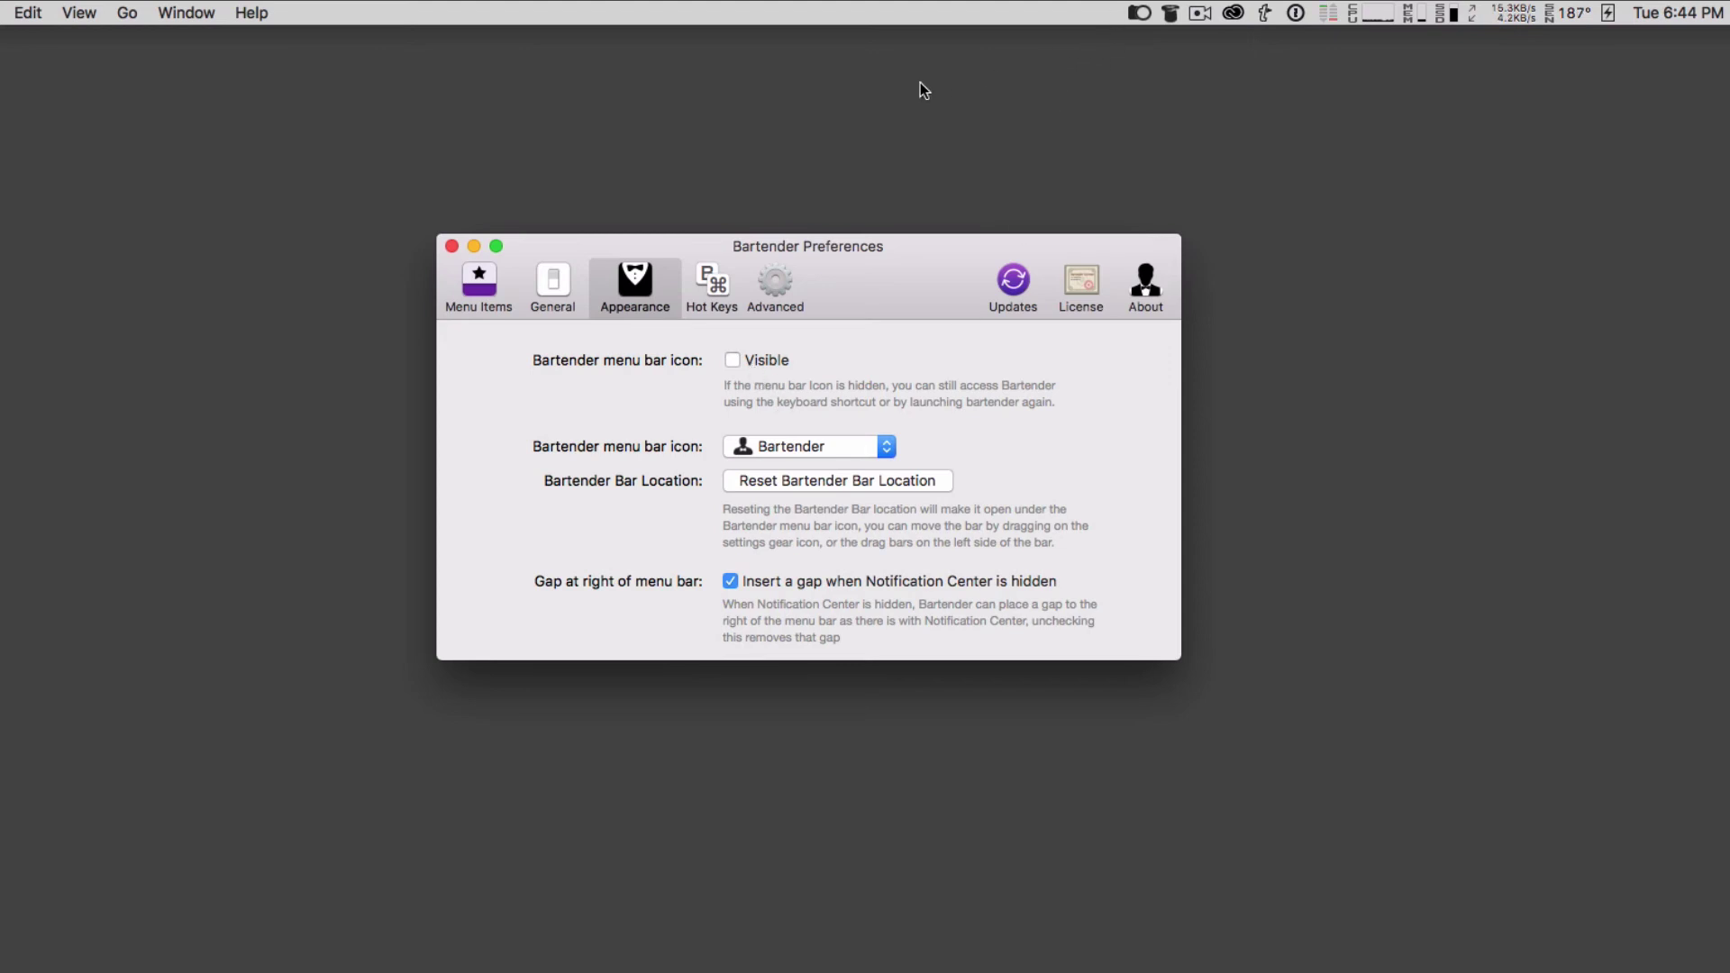
pyautogui.press('ctrl+alt+super+b')
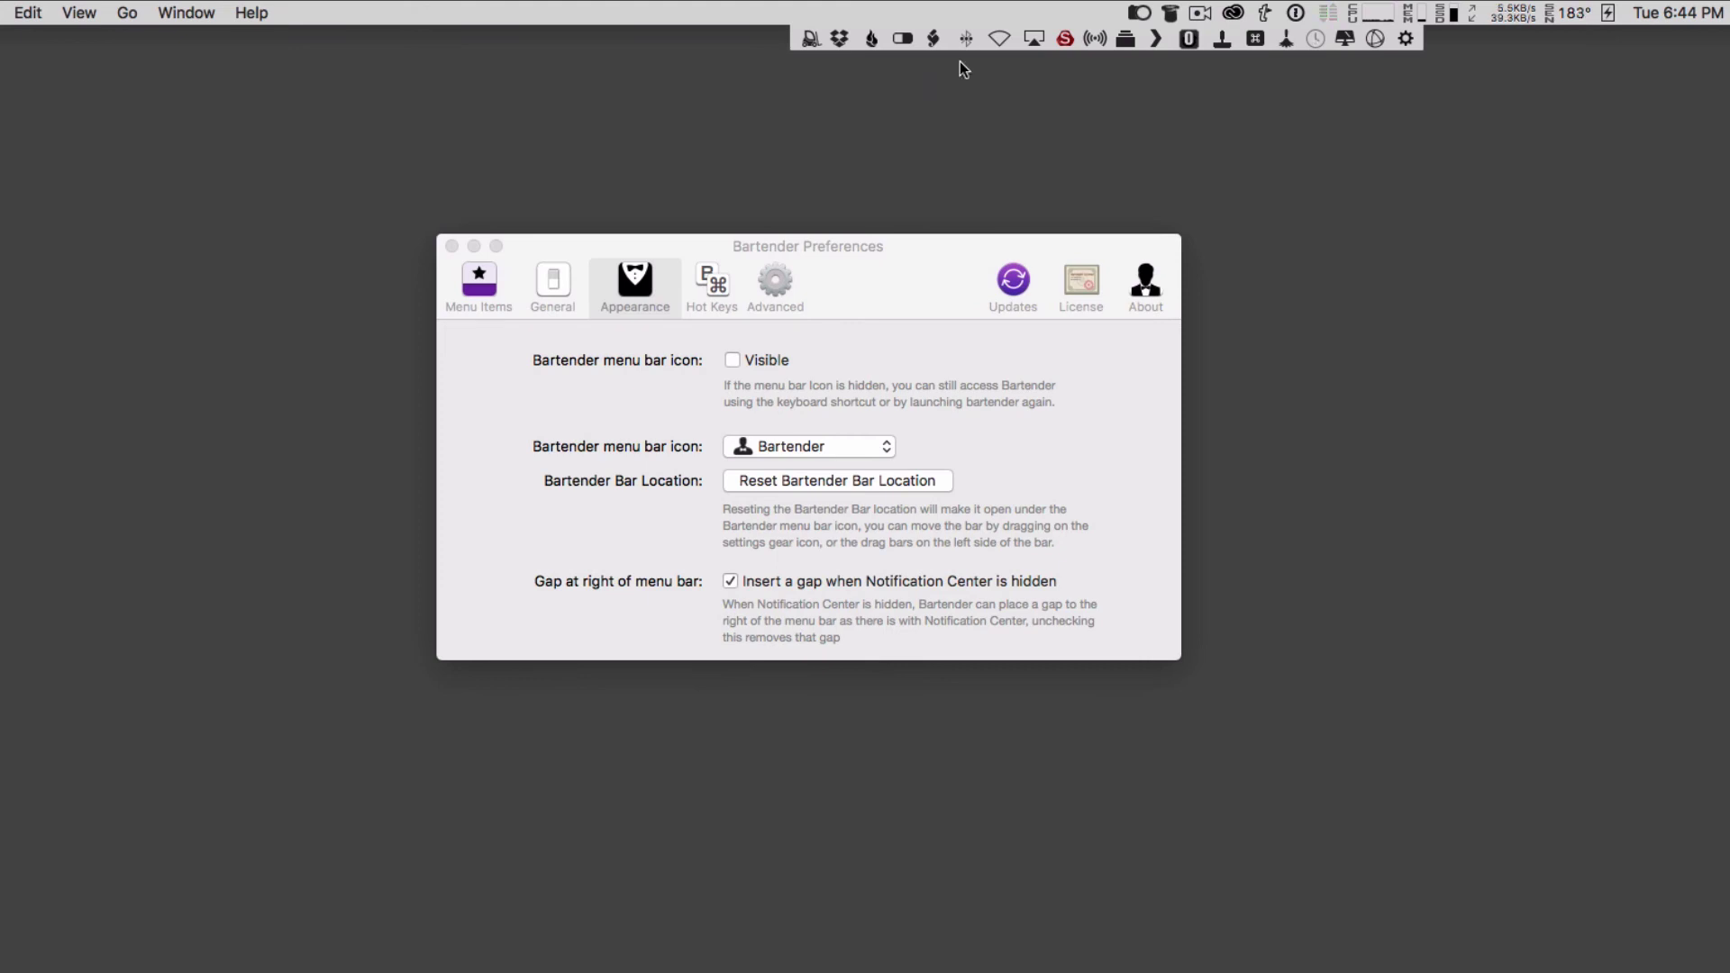
# - Try the Plex and Script menus from the Bartender Bar, then make the icon visible again
pyautogui.click(1156, 37)
pyautogui.click(934, 38)
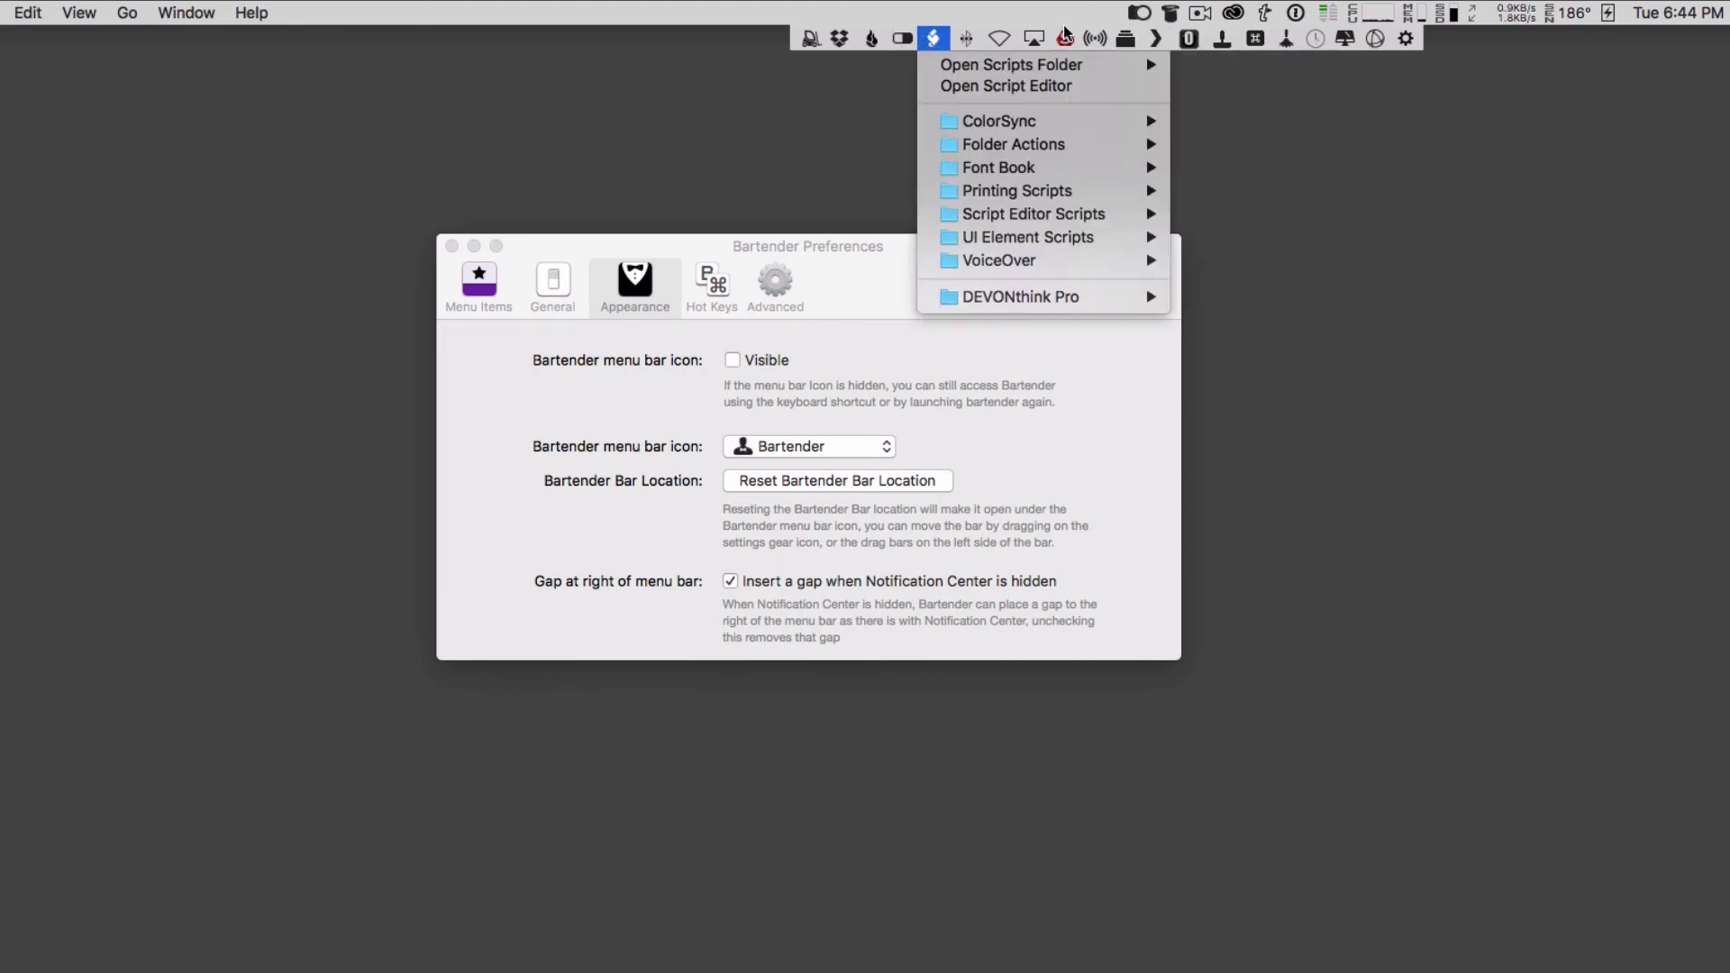
pyautogui.click(1379, 39)
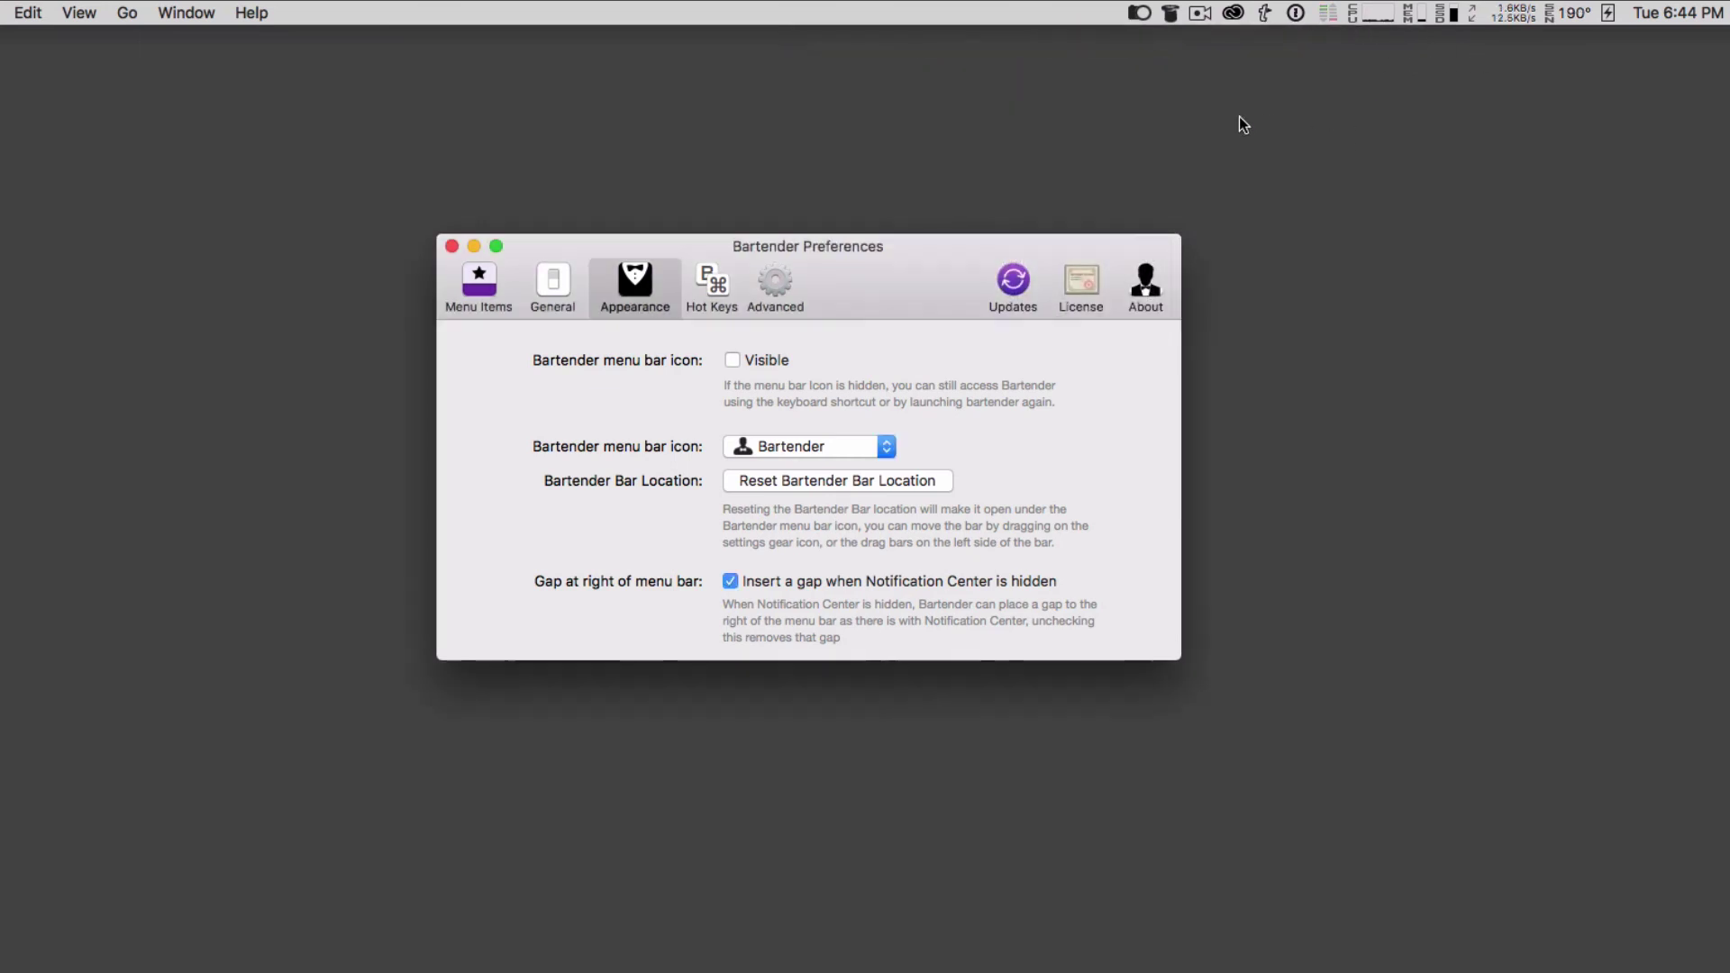
pyautogui.click(732, 359)
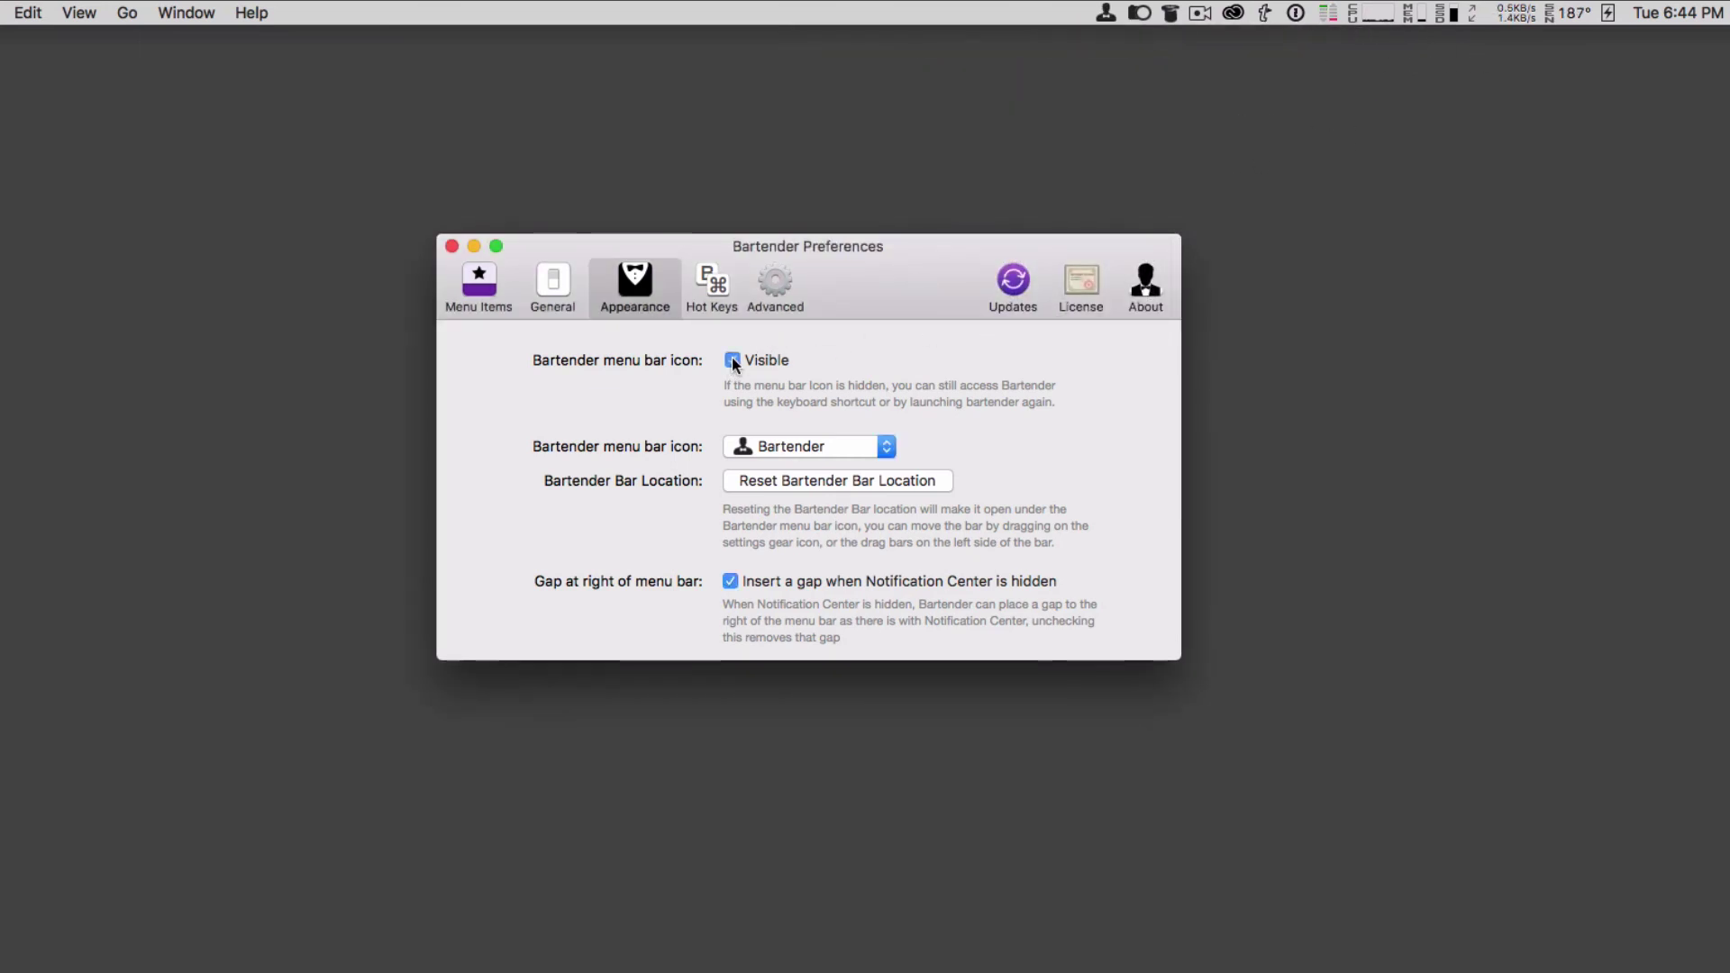
pyautogui.click(887, 447)
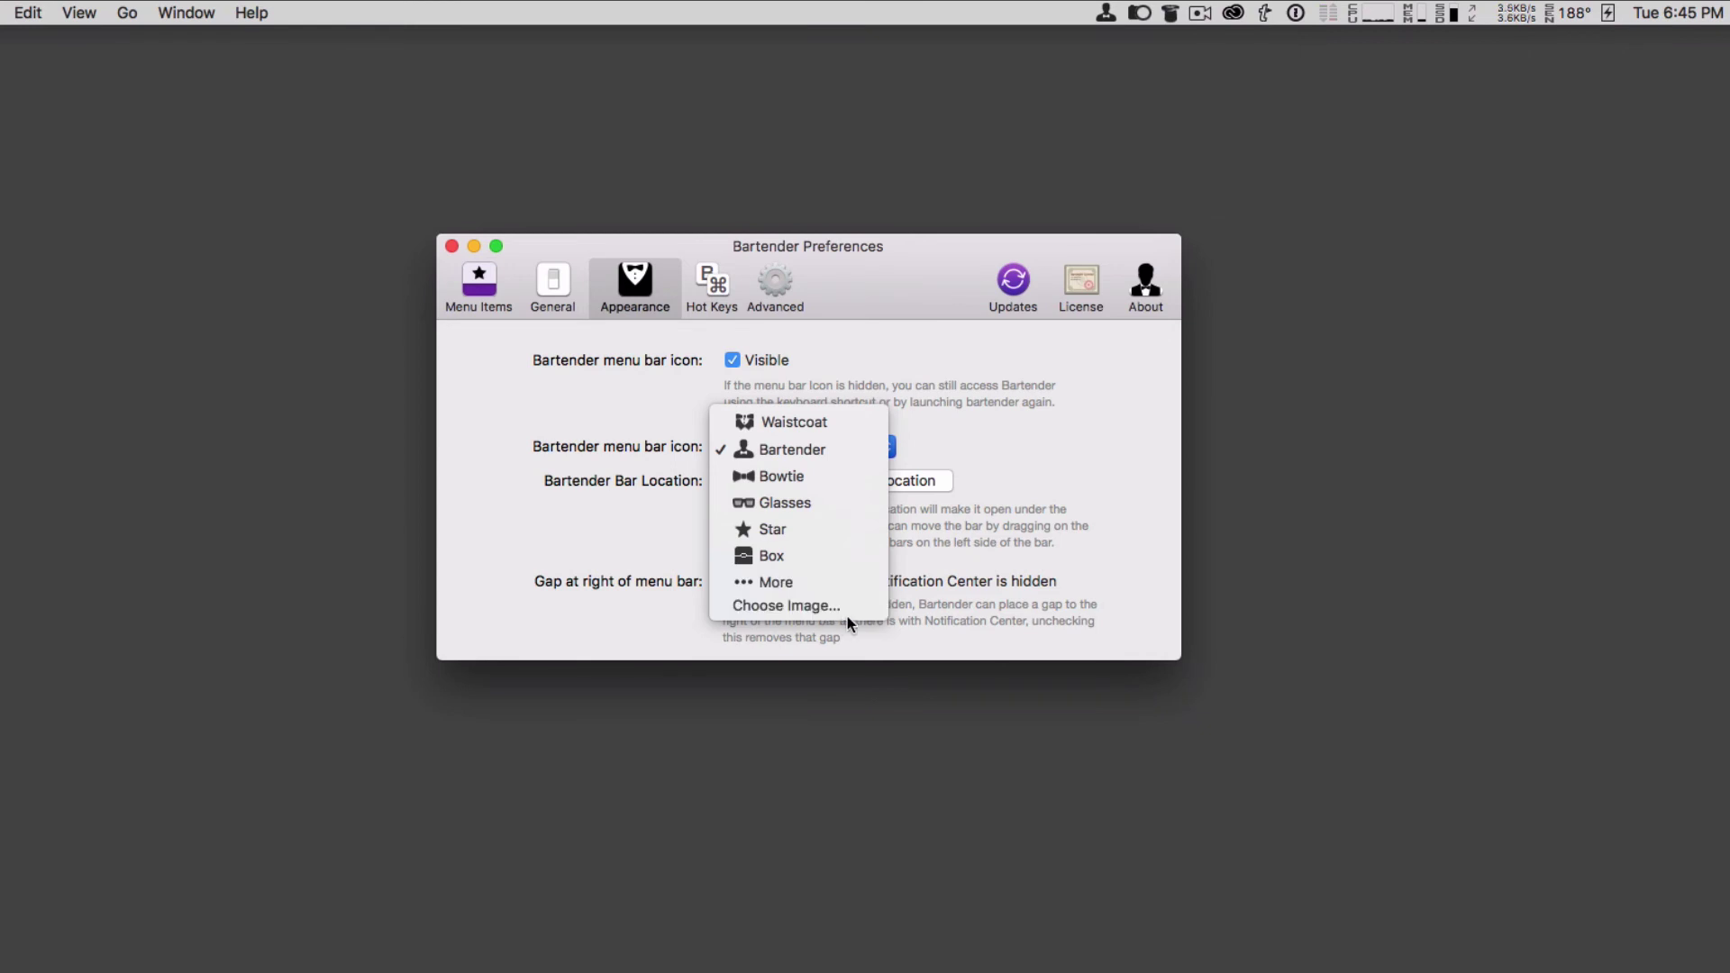
pyautogui.click(1084, 434)
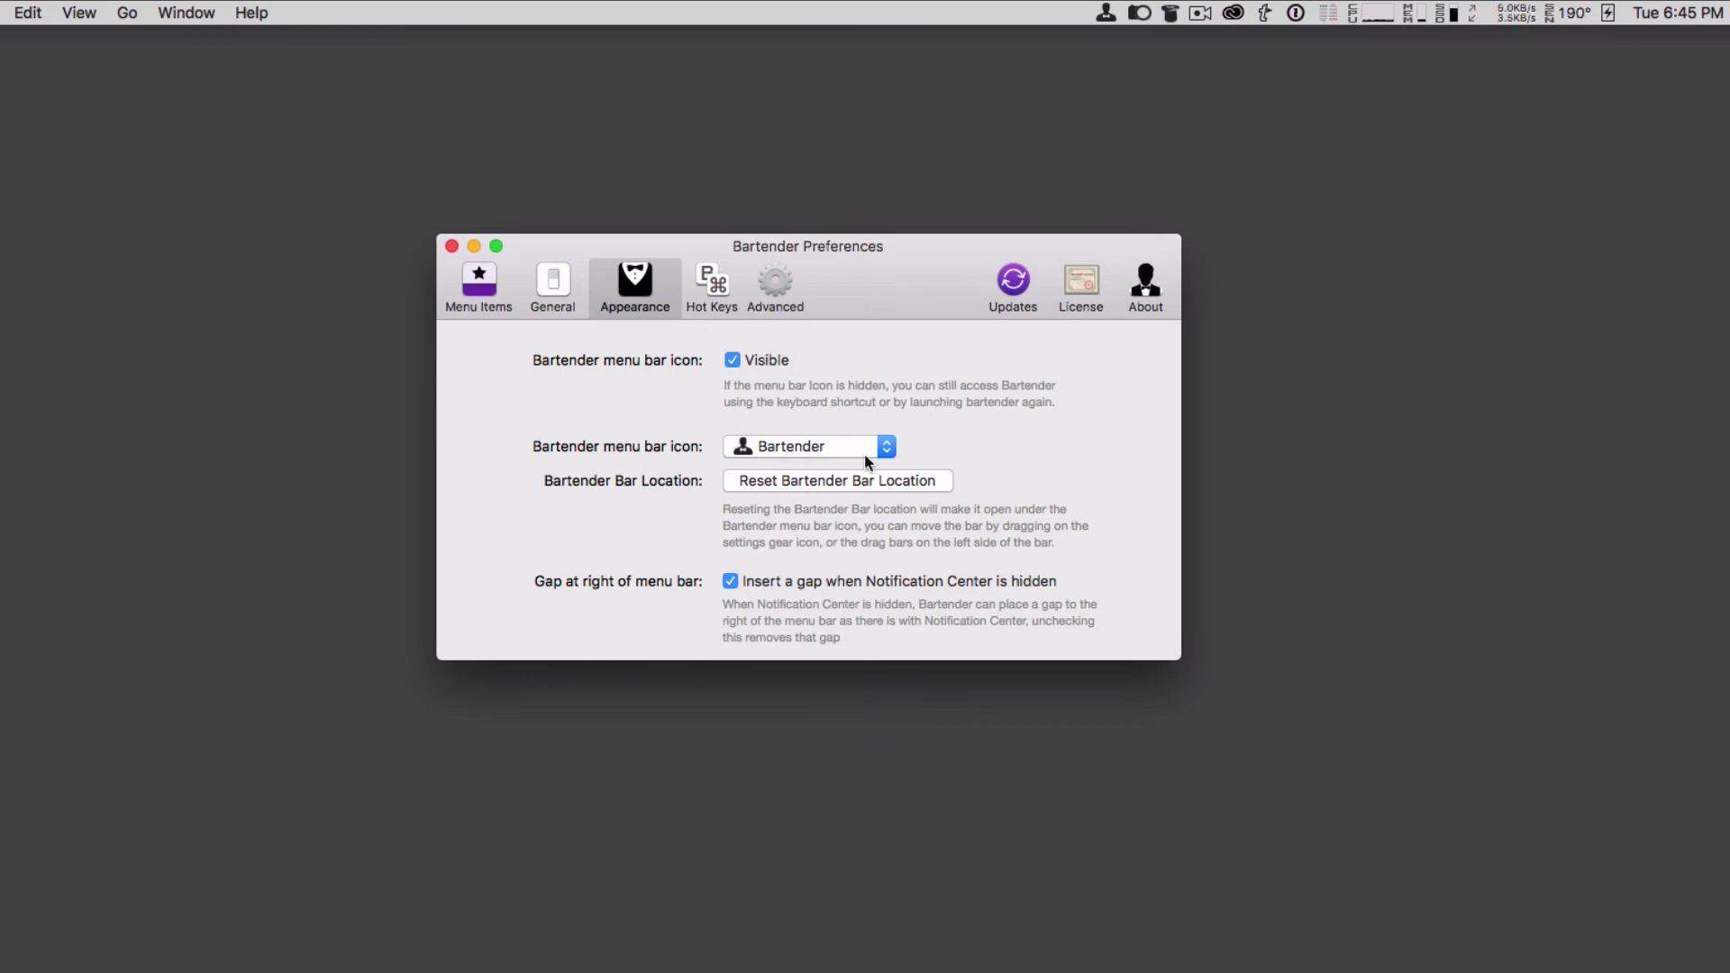
# - Open the Advanced keyboard-focus preferences and show the Bartender Bar
pyautogui.click(718, 286)
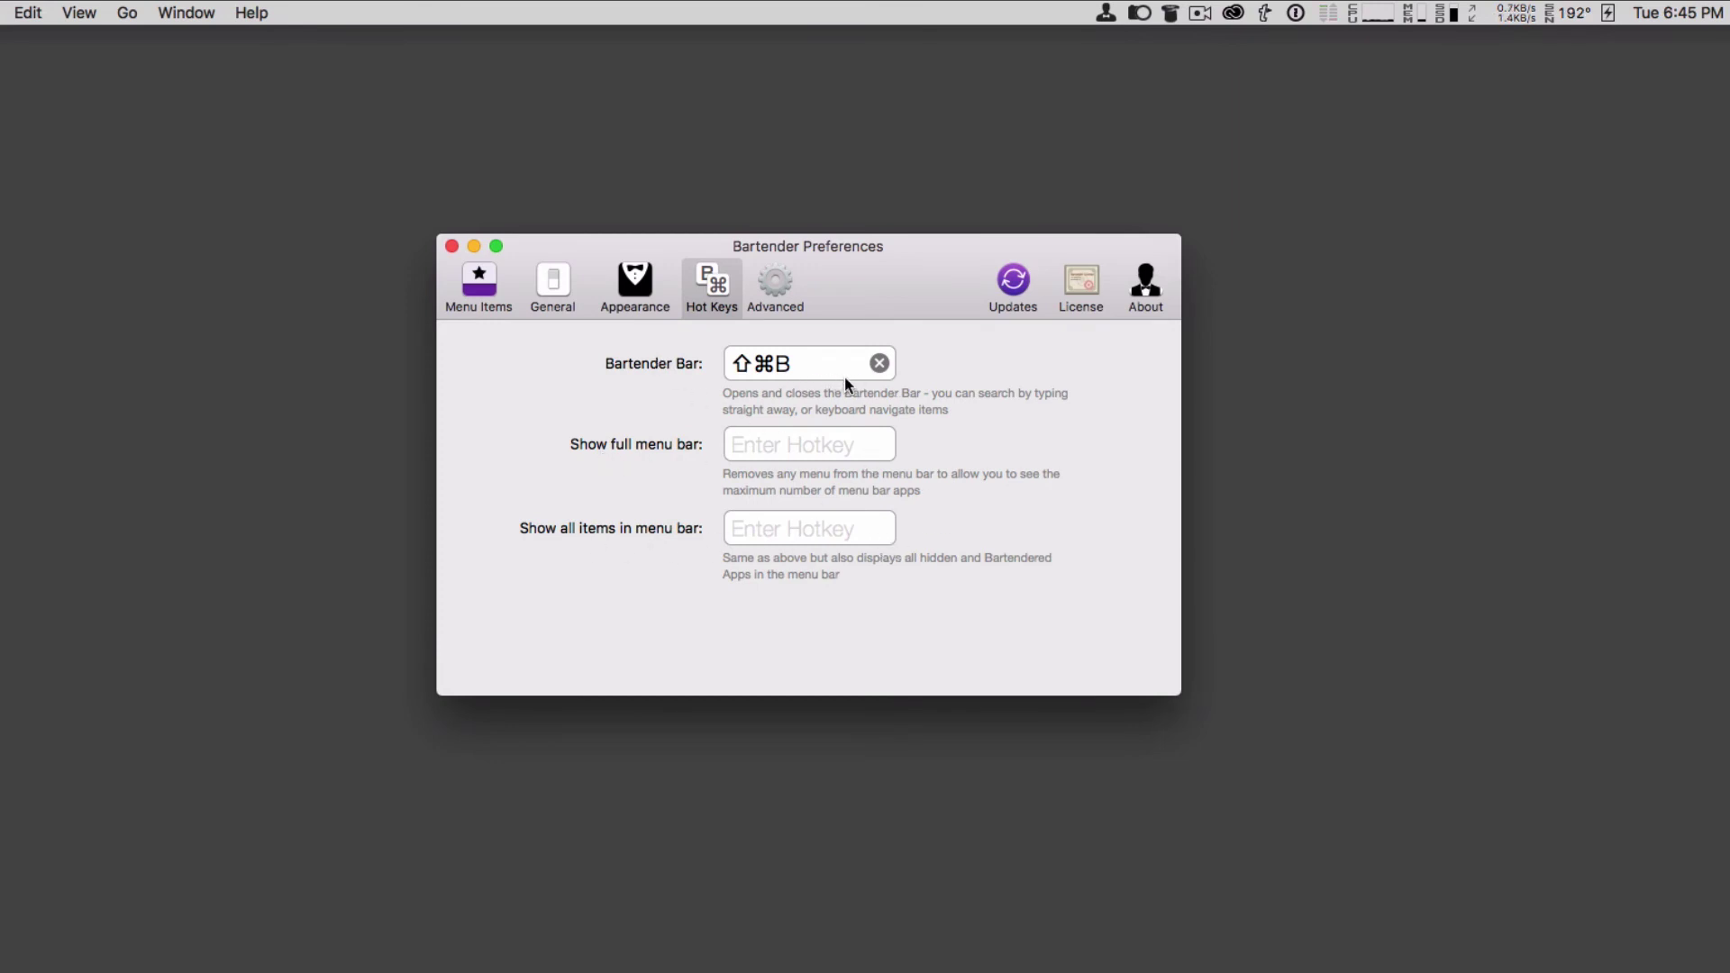
pyautogui.click(775, 284)
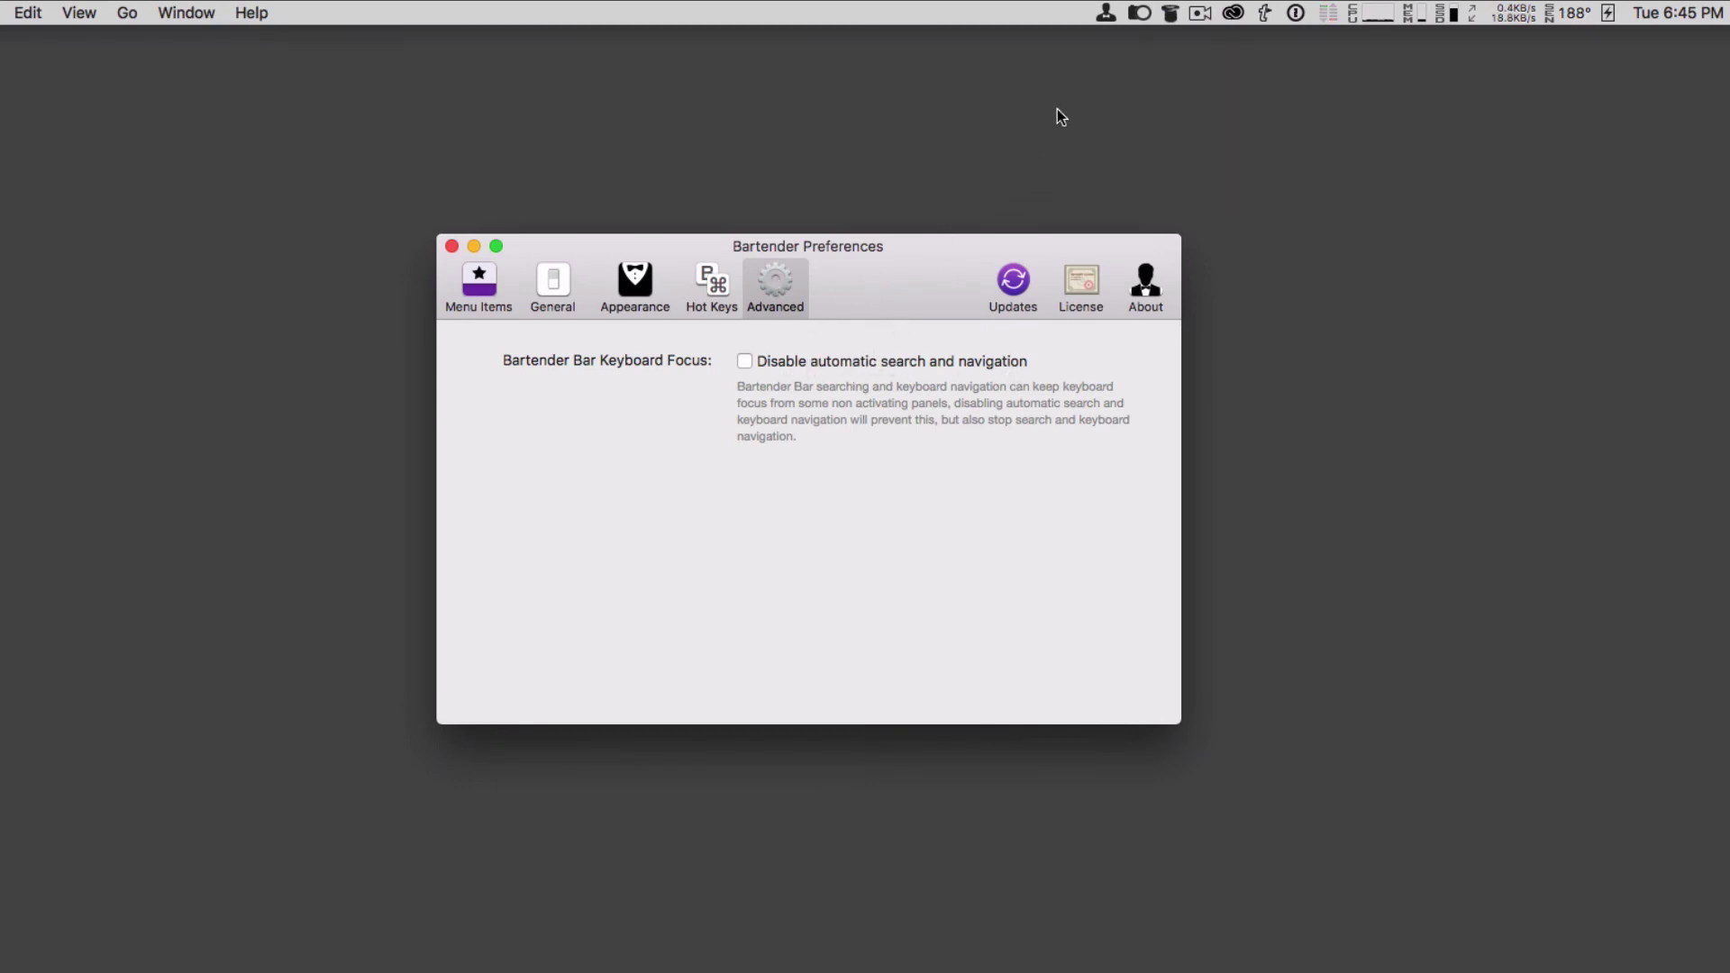
pyautogui.click(1106, 12)
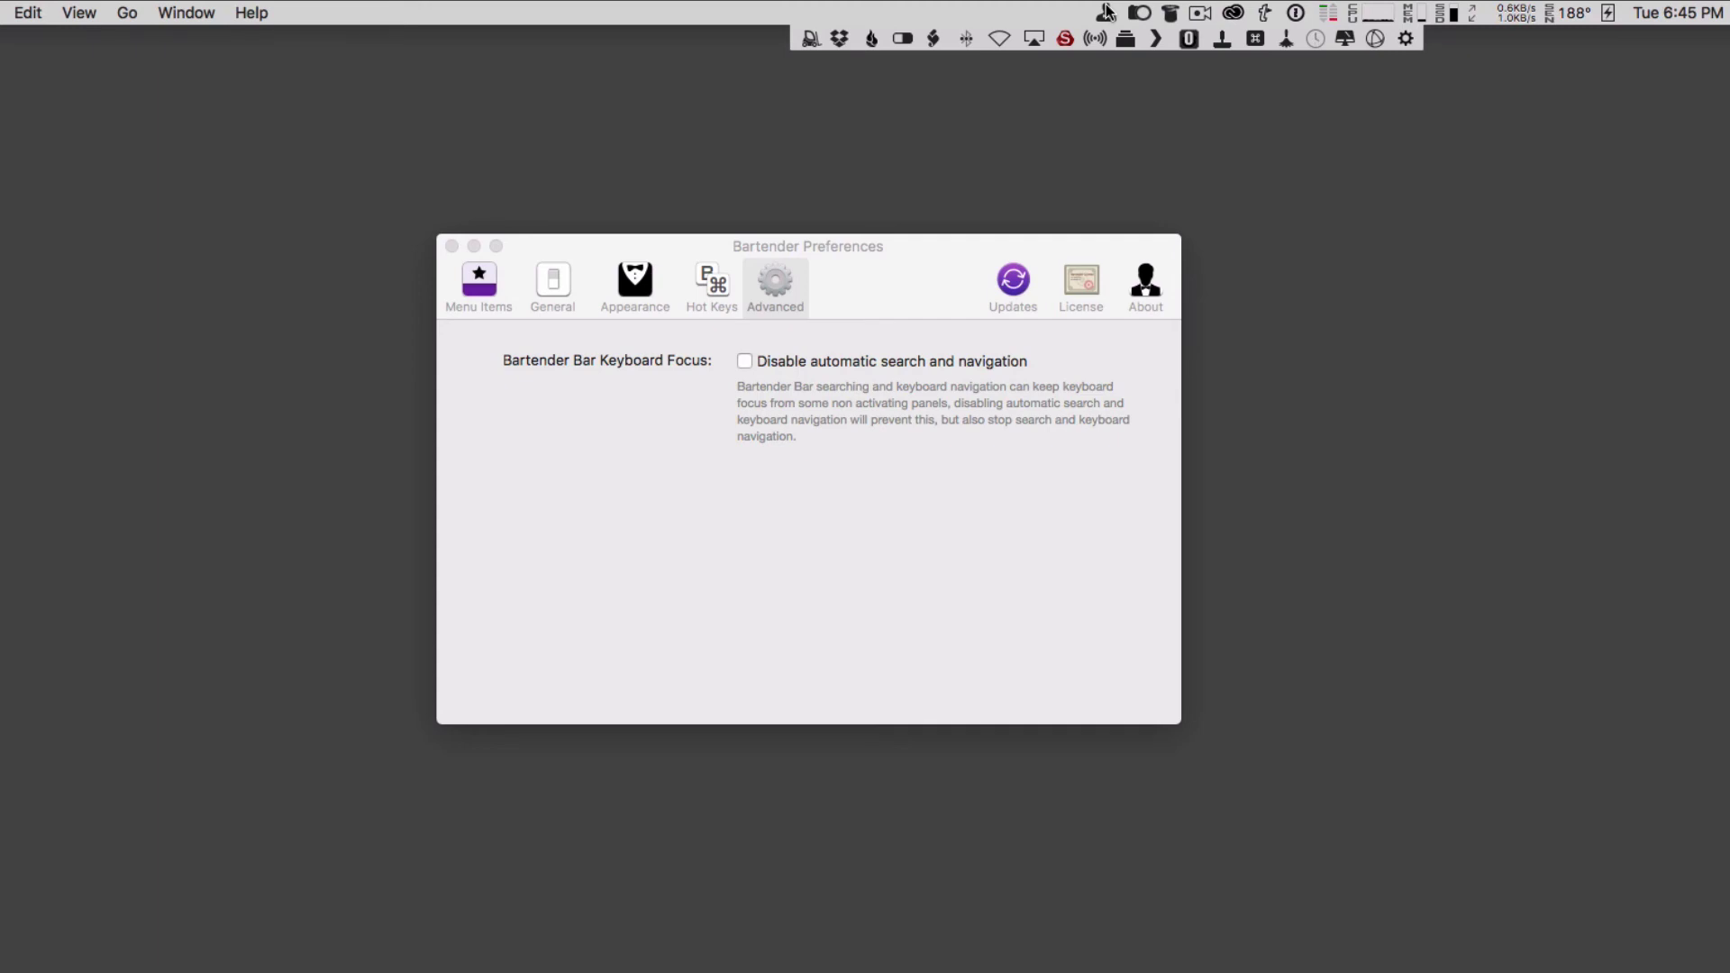
# - Search the Bartender Bar for 'bac', 'clean' and 'dropb', clearing each search
pyautogui.write('bac')
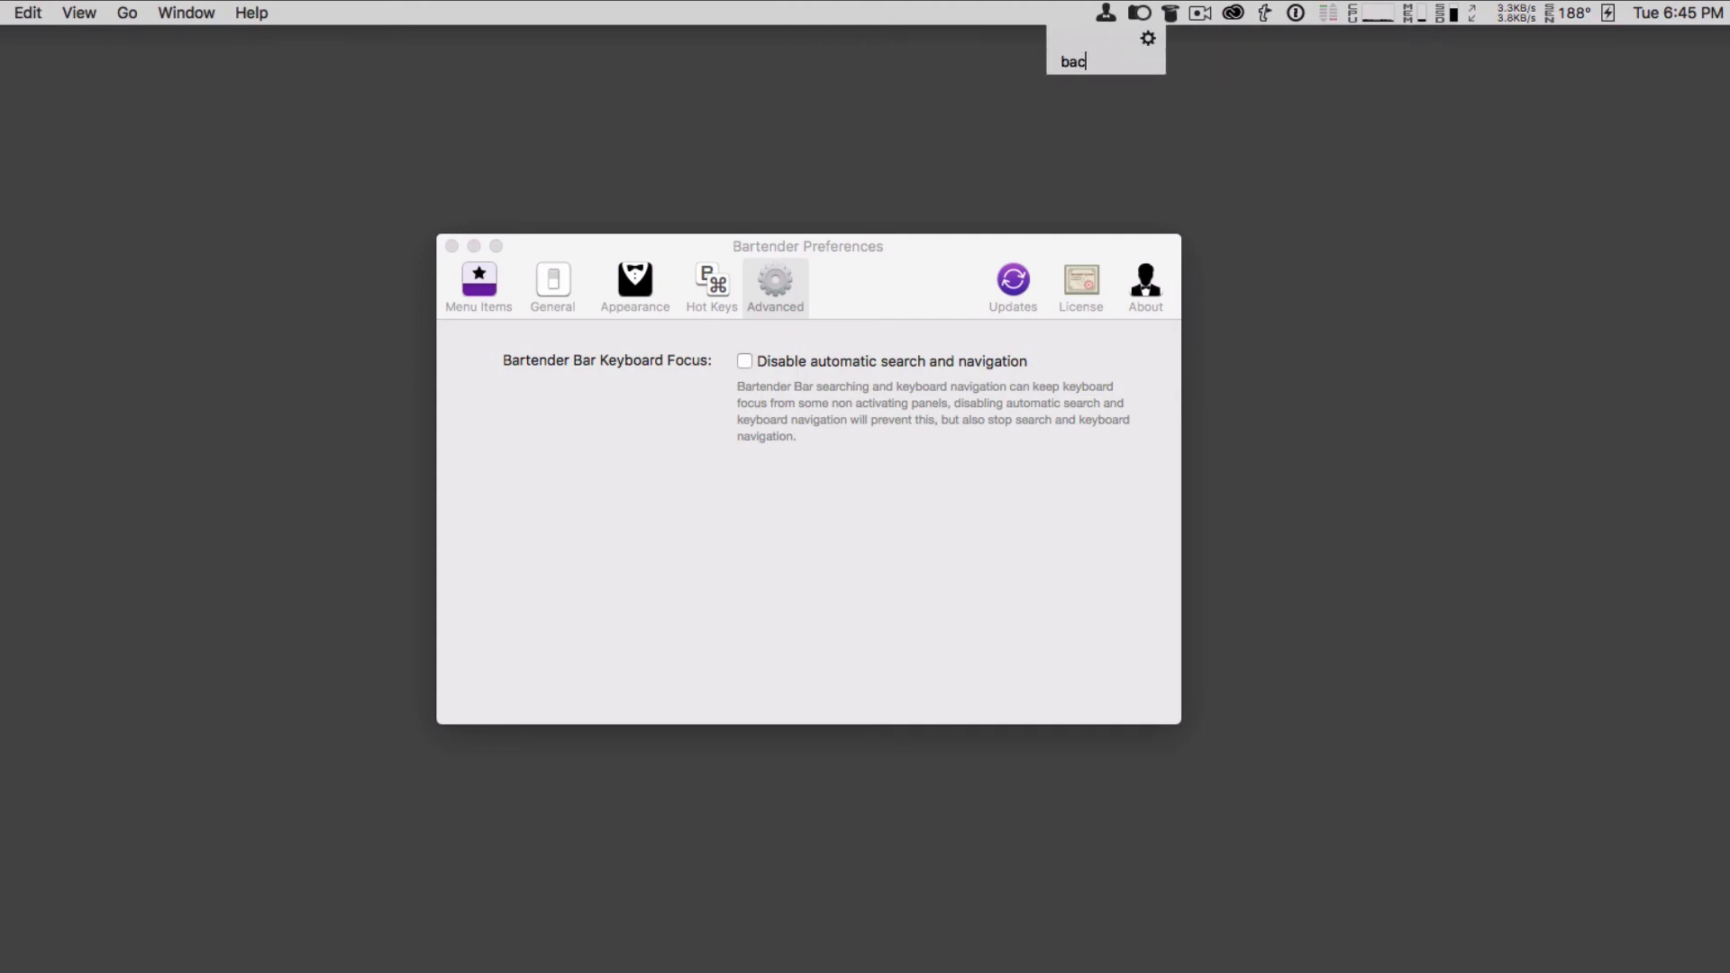
pyautogui.press('BackSpace')
pyautogui.press('BackSpace')
pyautogui.press('BackSpace')
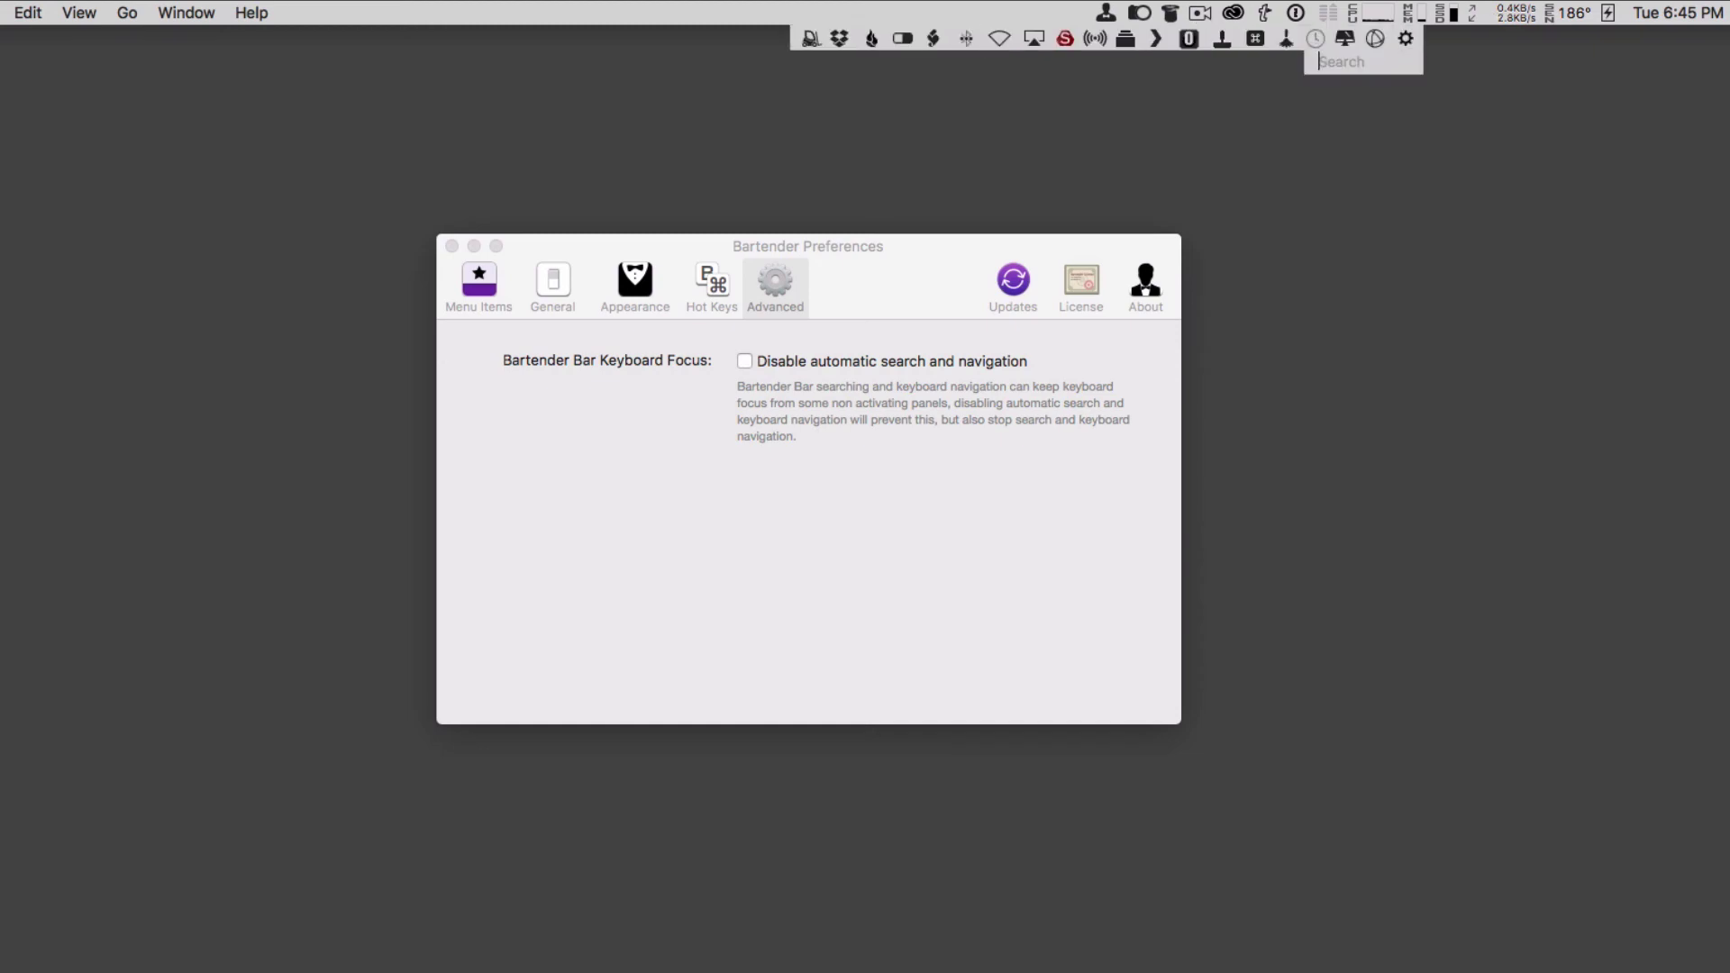
pyautogui.write('clean')
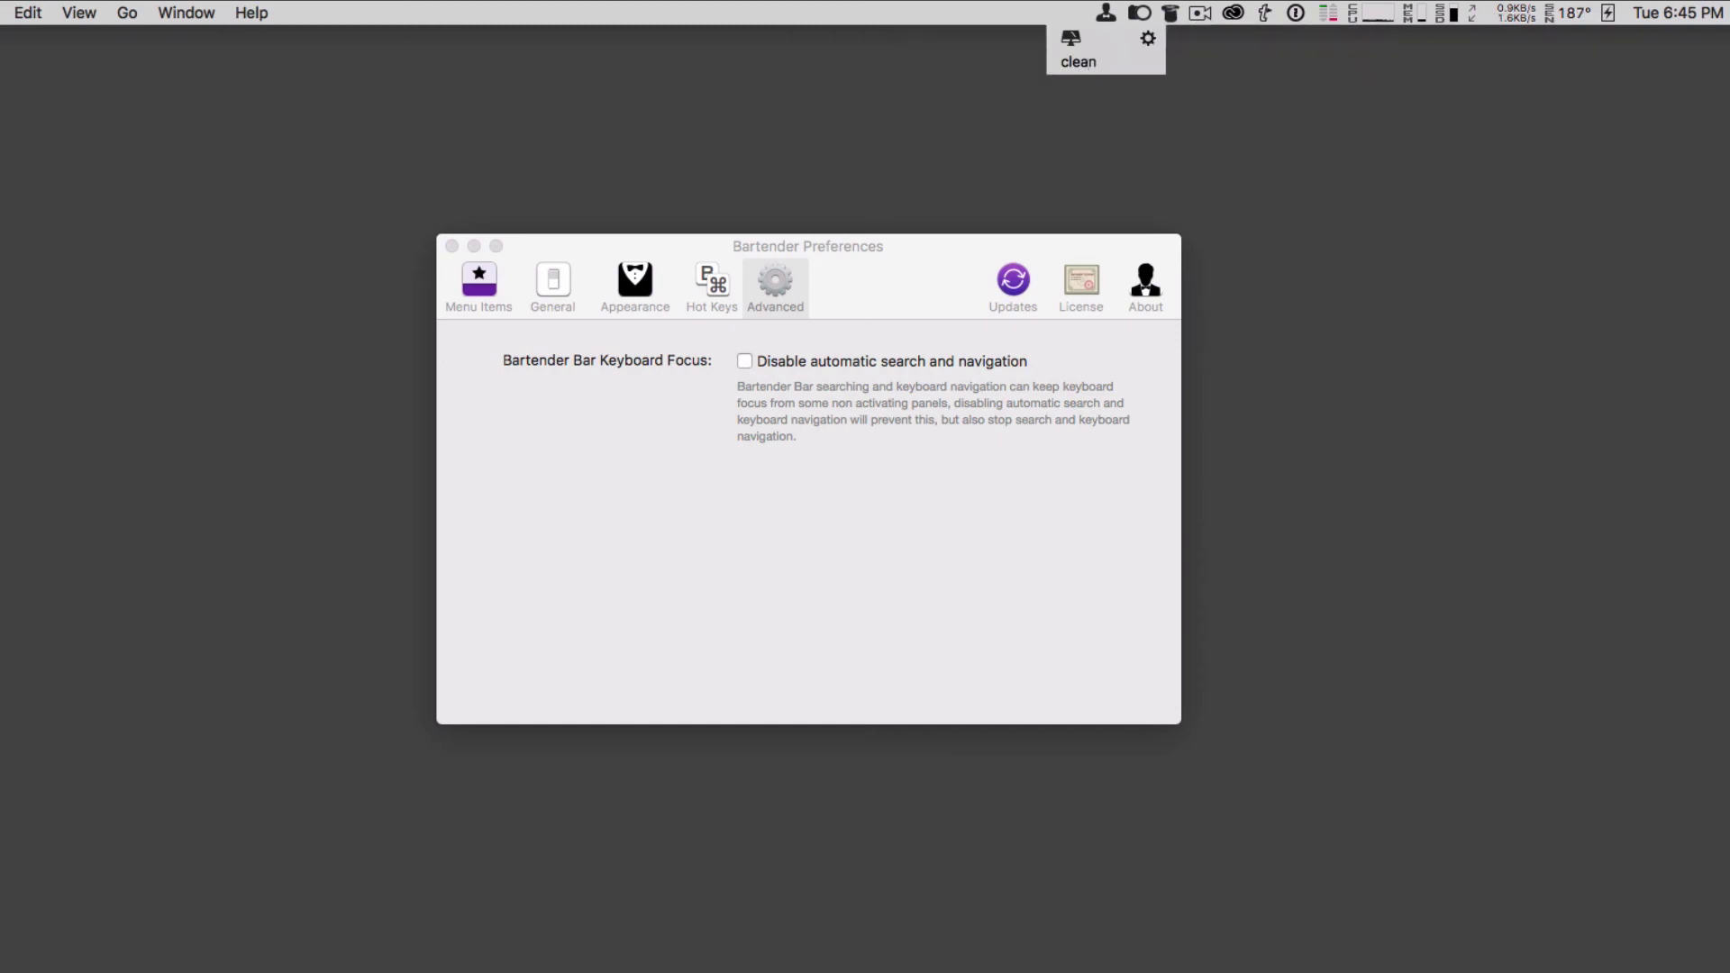
pyautogui.press('BackSpace')
pyautogui.press('BackSpace')
pyautogui.press('BackSpace')
pyautogui.press('BackSpace')
pyautogui.press('BackSpace')
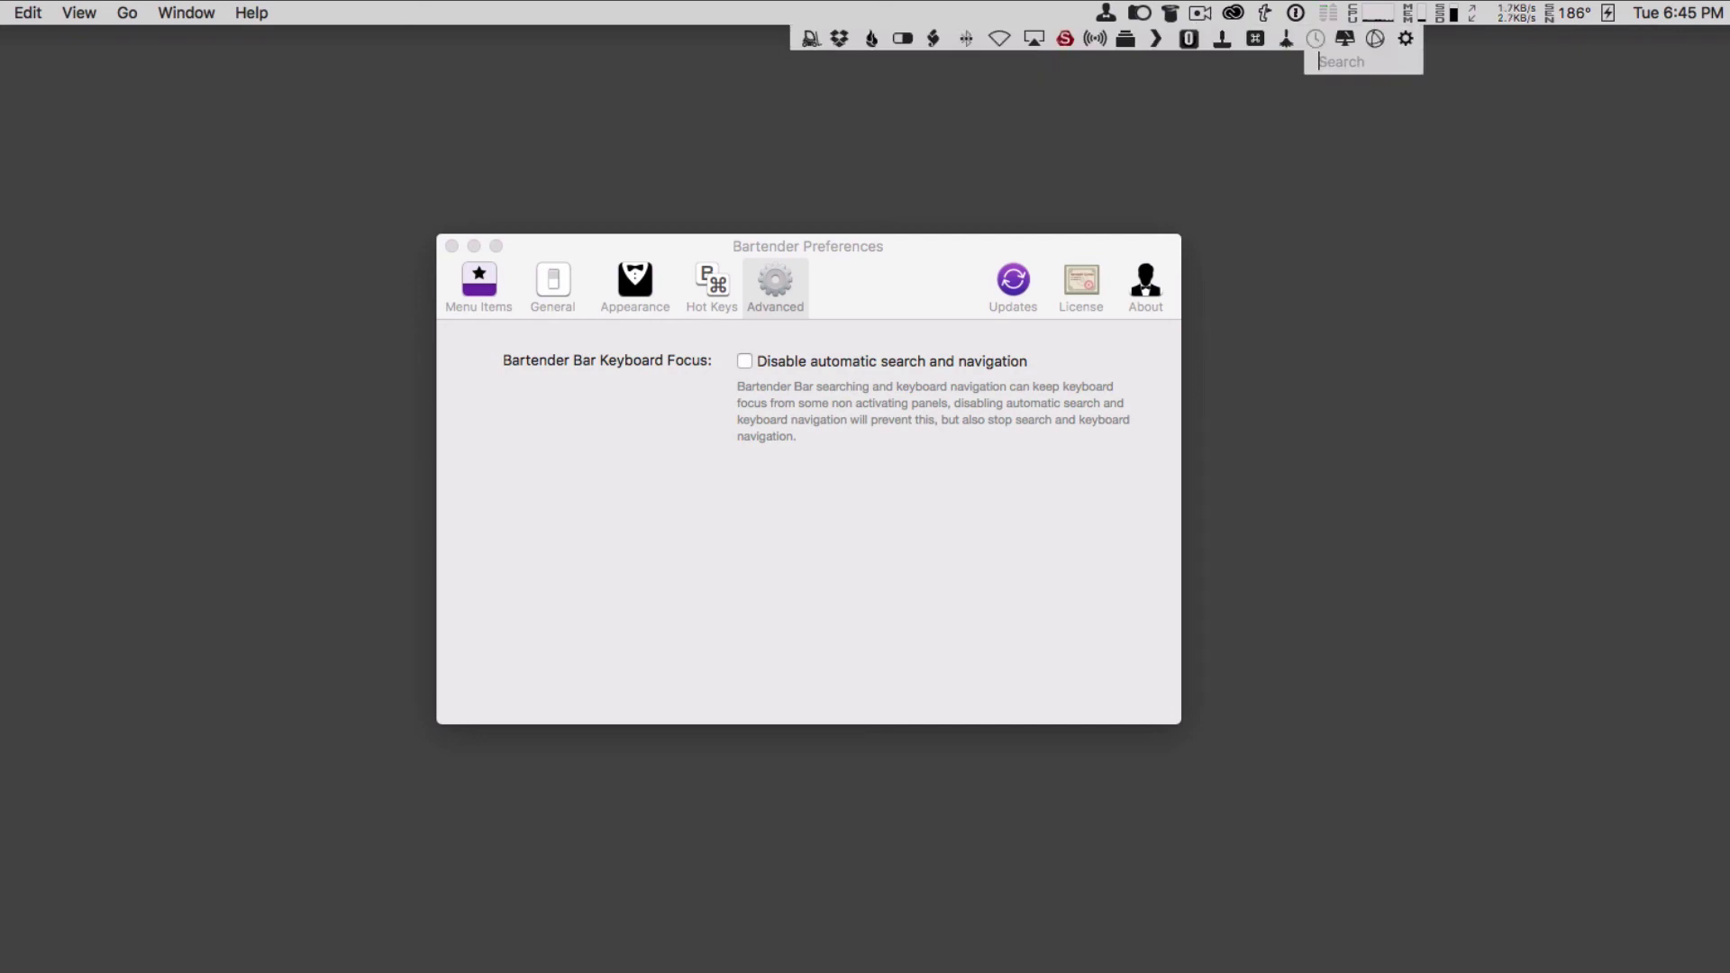
pyautogui.write('dropb')
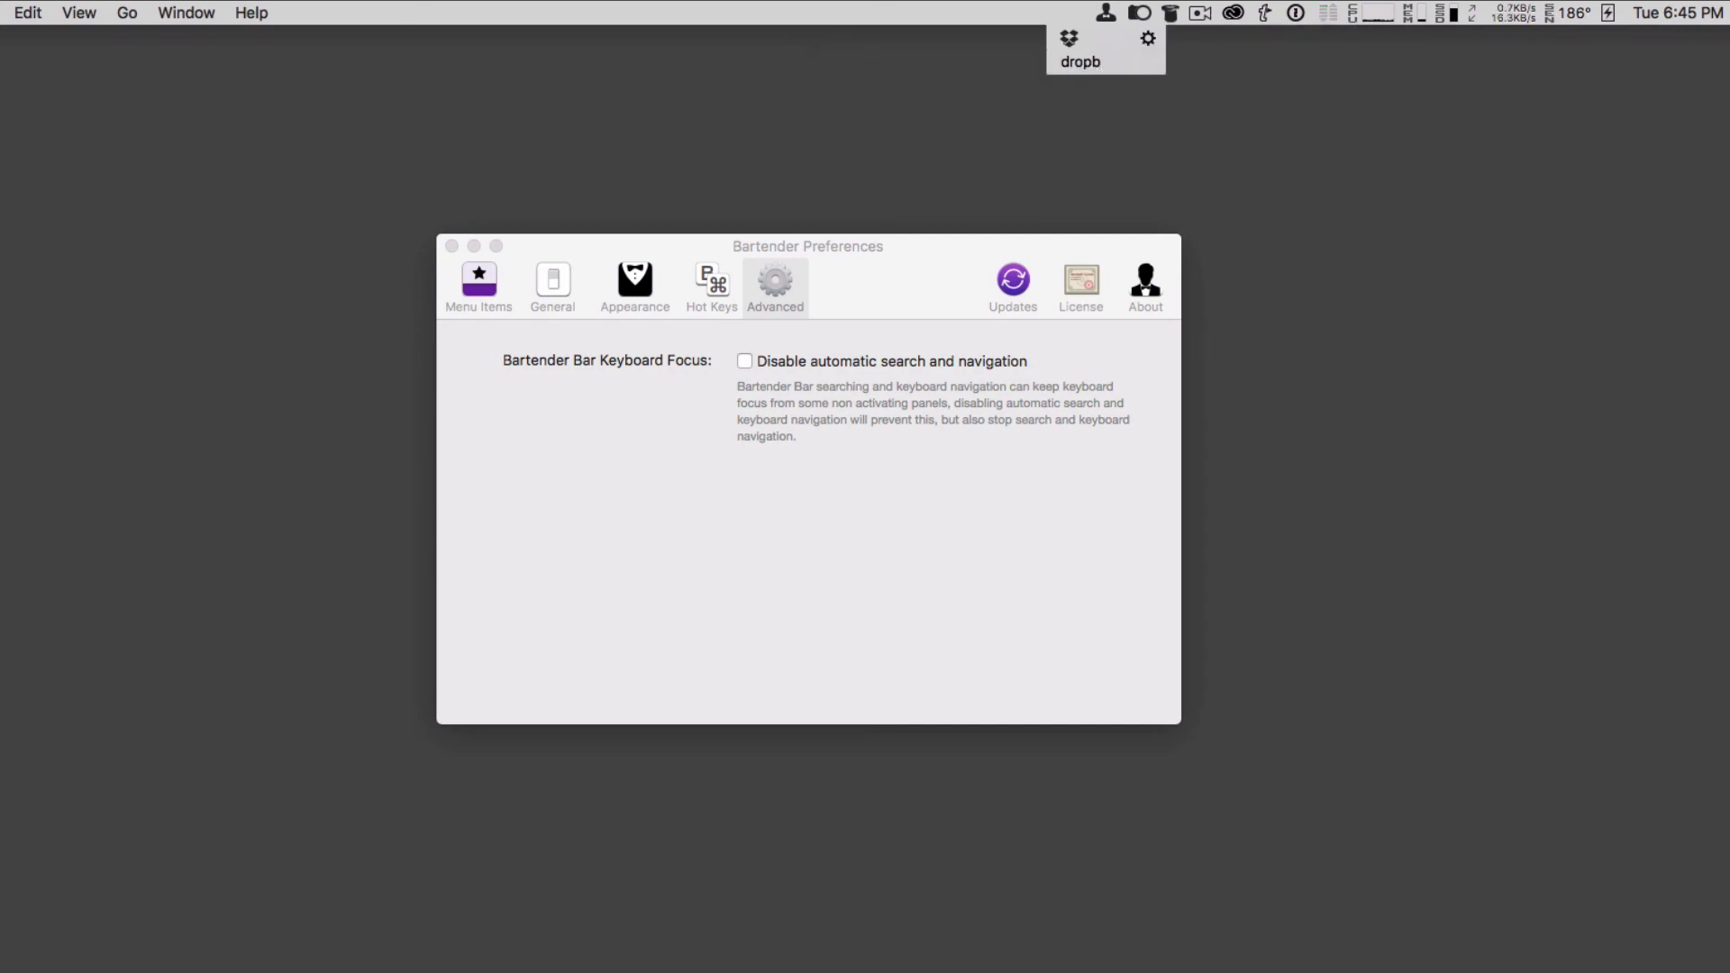
pyautogui.press('BackSpace')
pyautogui.press('BackSpace')
pyautogui.press('BackSpace')
pyautogui.press('BackSpace')
pyautogui.press('BackSpace')
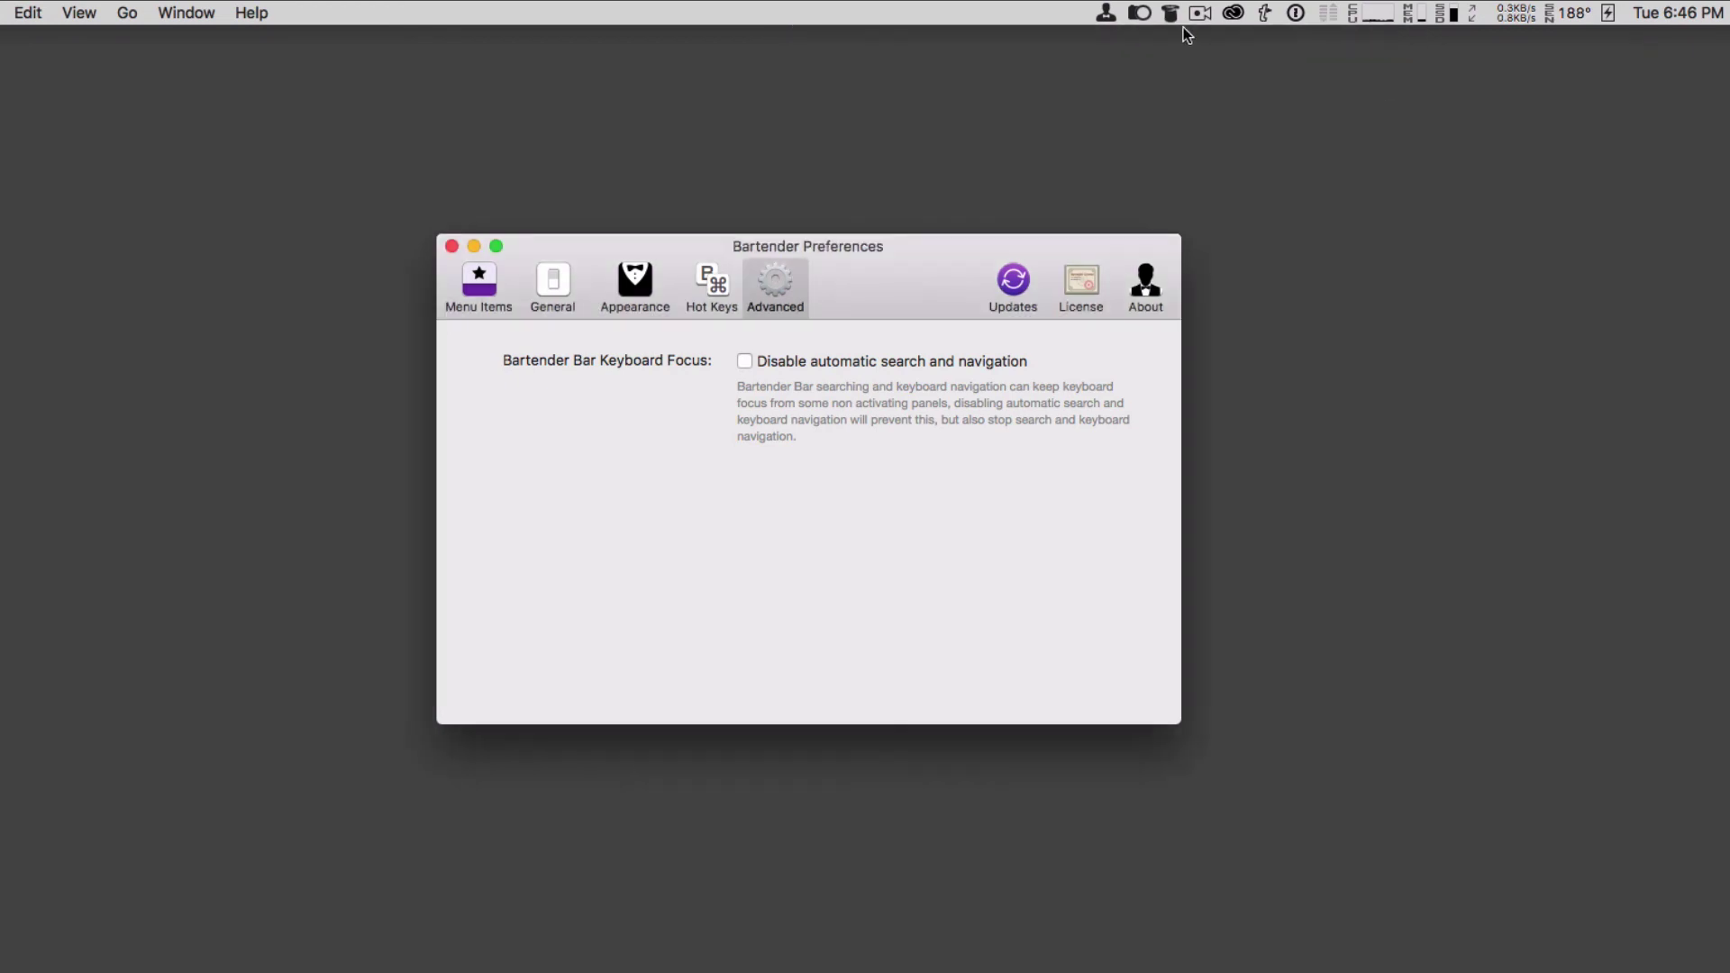
# - Drag the Bartender Bar by its gear icon to a new spot, then show the Appearance preferences
pyautogui.click(1109, 12)
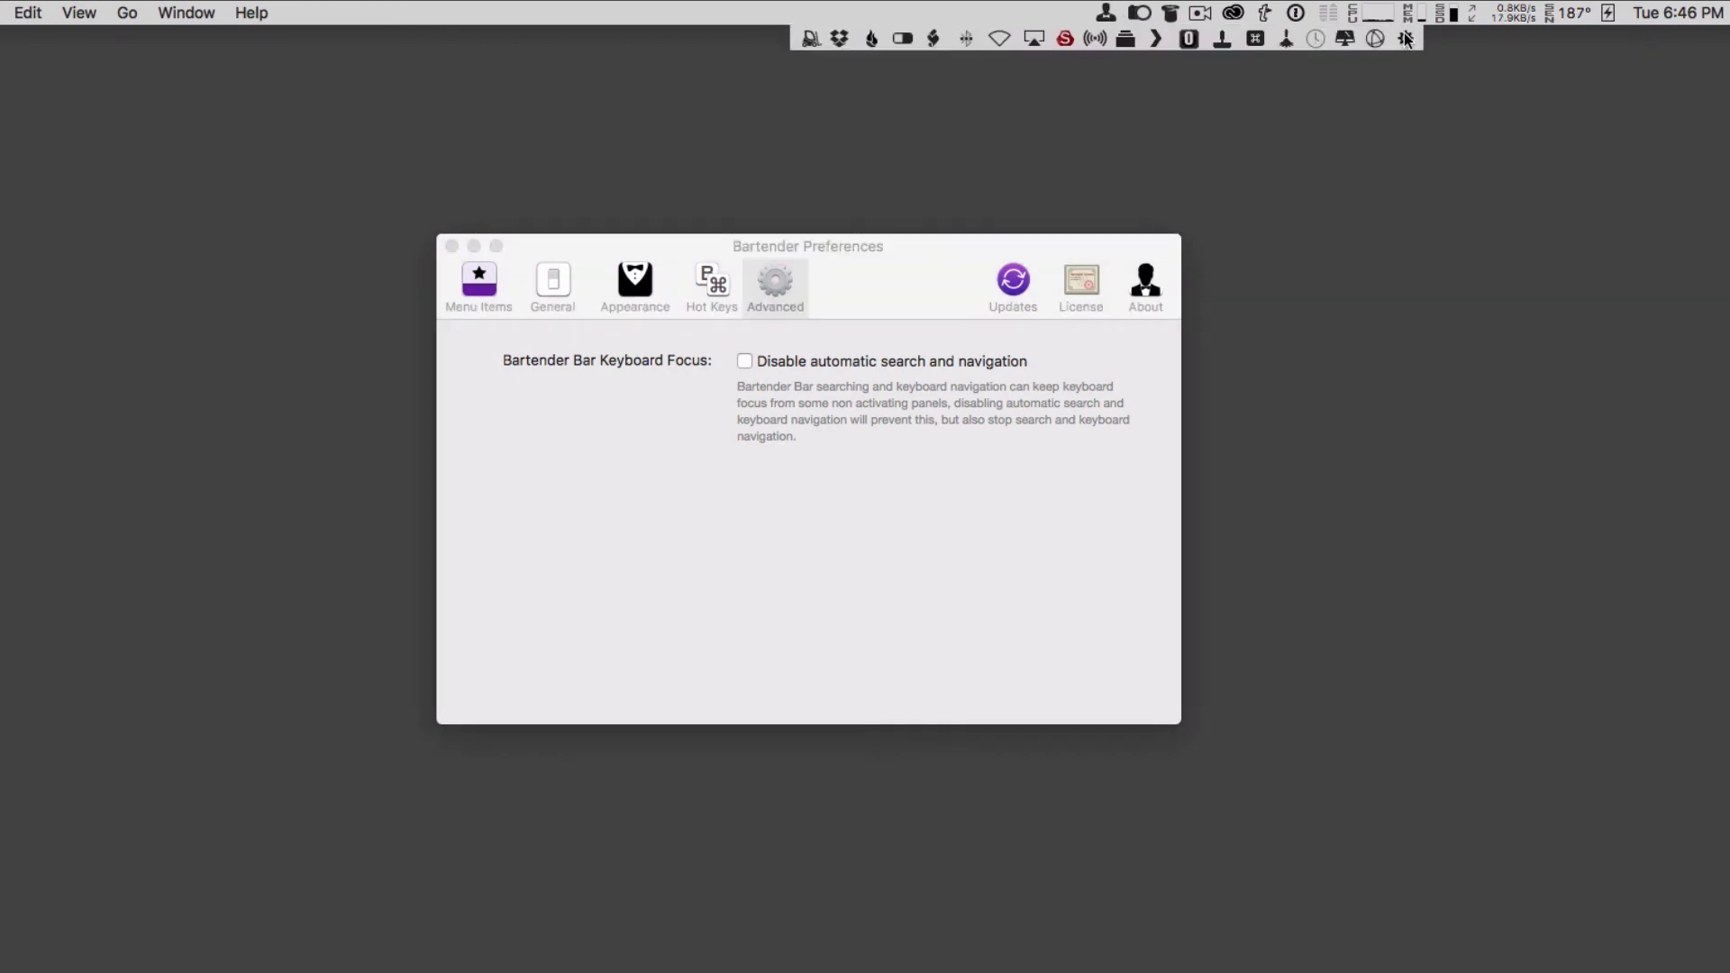
pyautogui.moveTo(1406, 36); pyautogui.dragTo(1040, 51)
pyautogui.click(1108, 12)
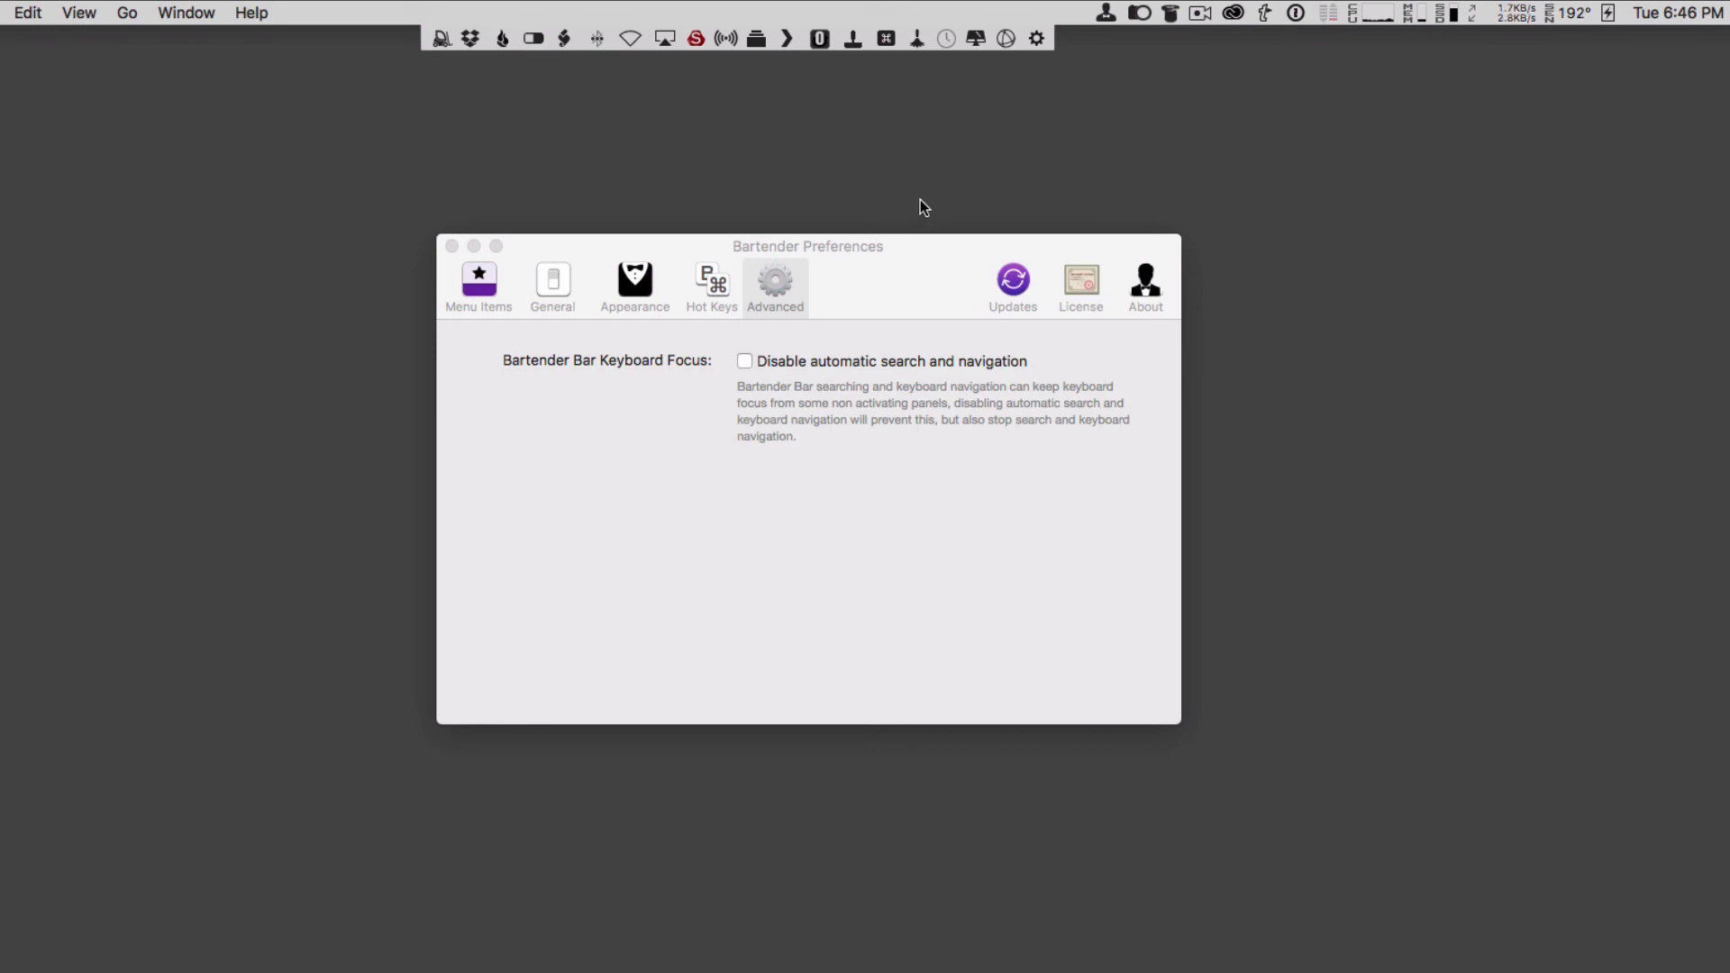
pyautogui.moveTo(1034, 55); pyautogui.dragTo(1260, 28)
pyautogui.click(673, 237)
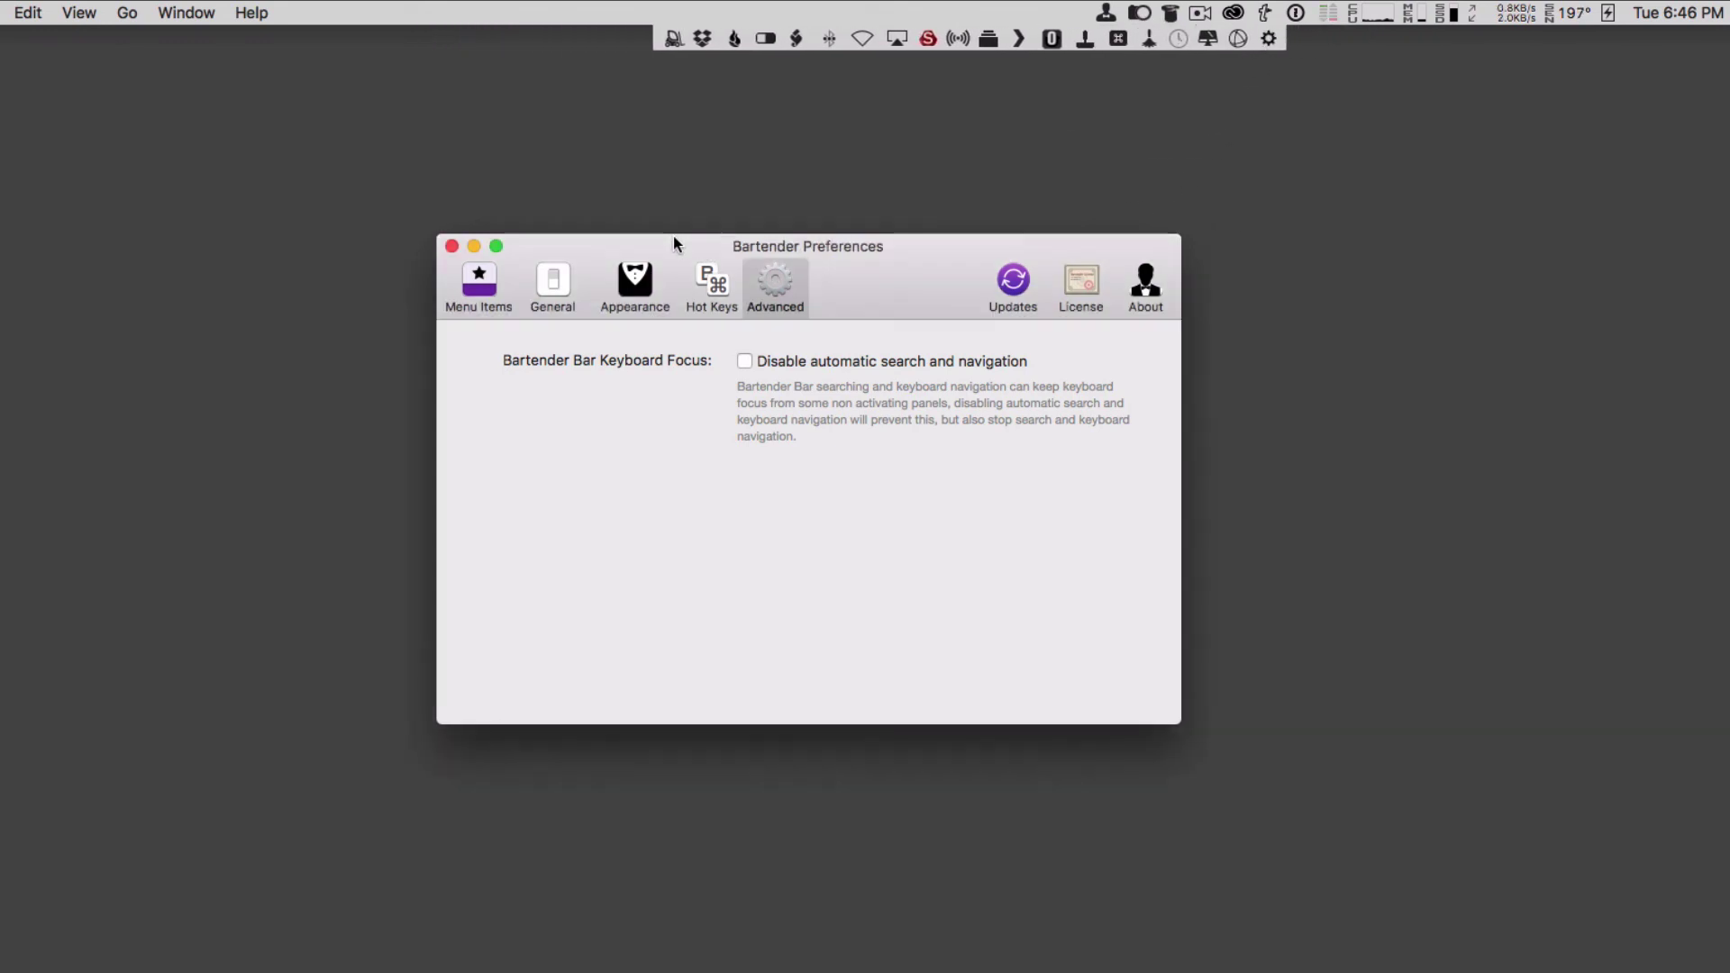
pyautogui.click(631, 287)
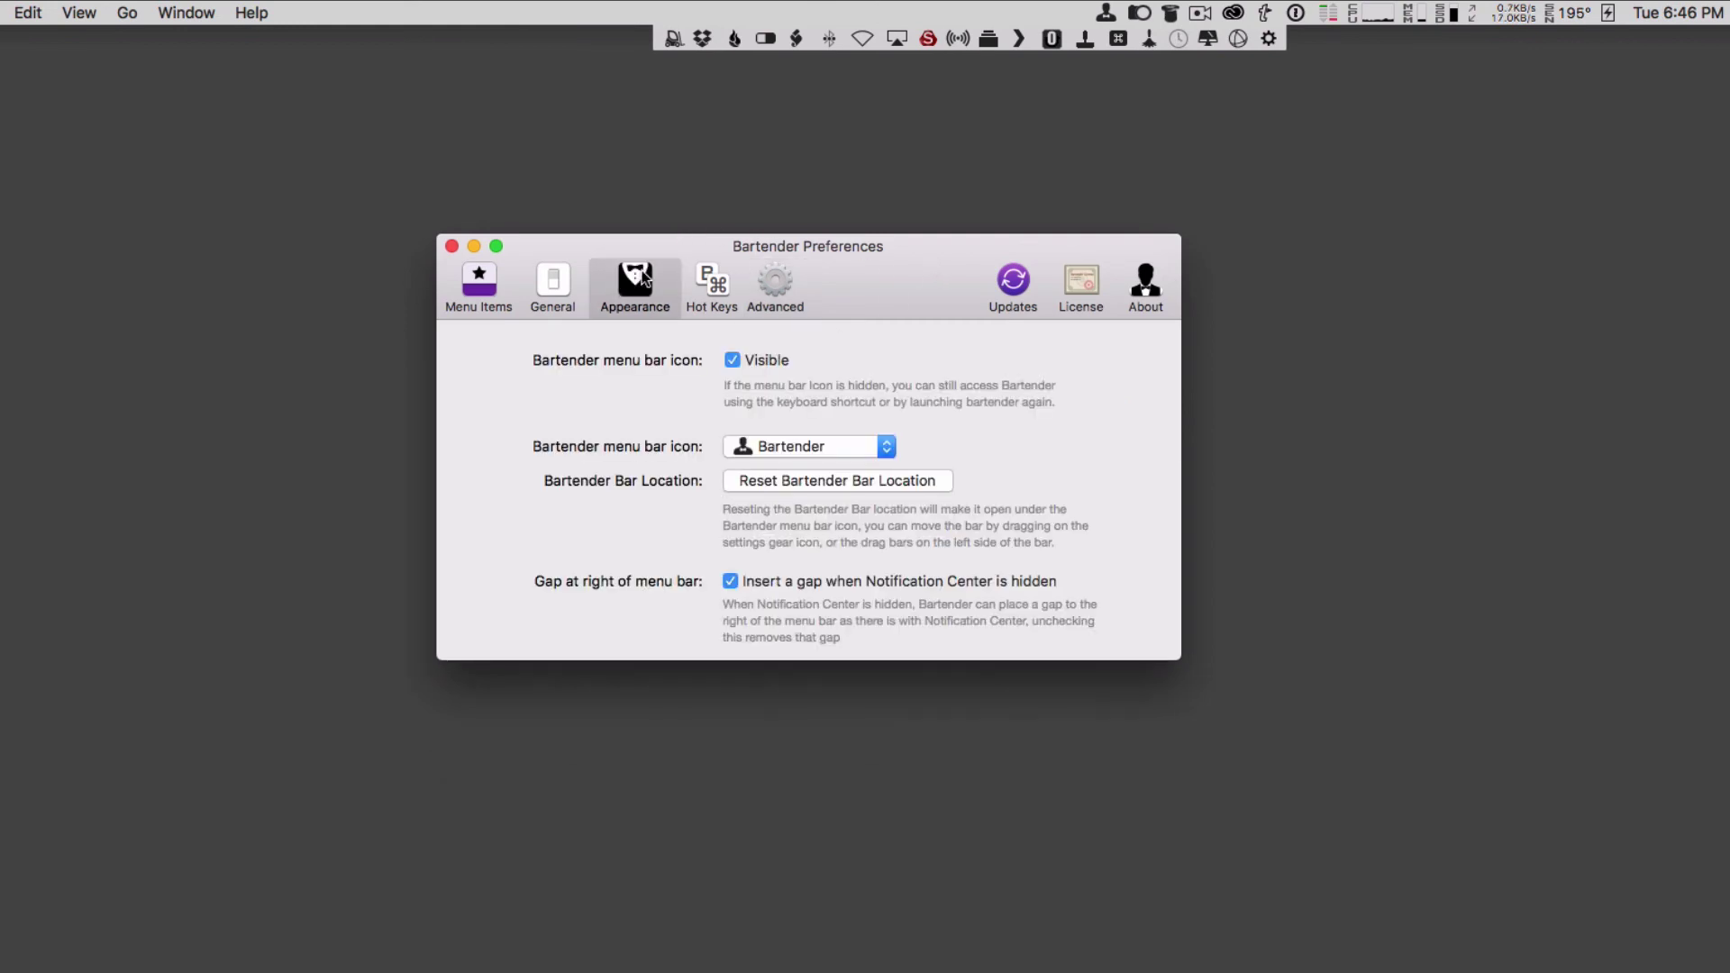
# - Reset the Bartender Bar location and Command-drag the top-hat and Creative Cloud icons, putting Creative Cloud leftmost
pyautogui.click(810, 479)
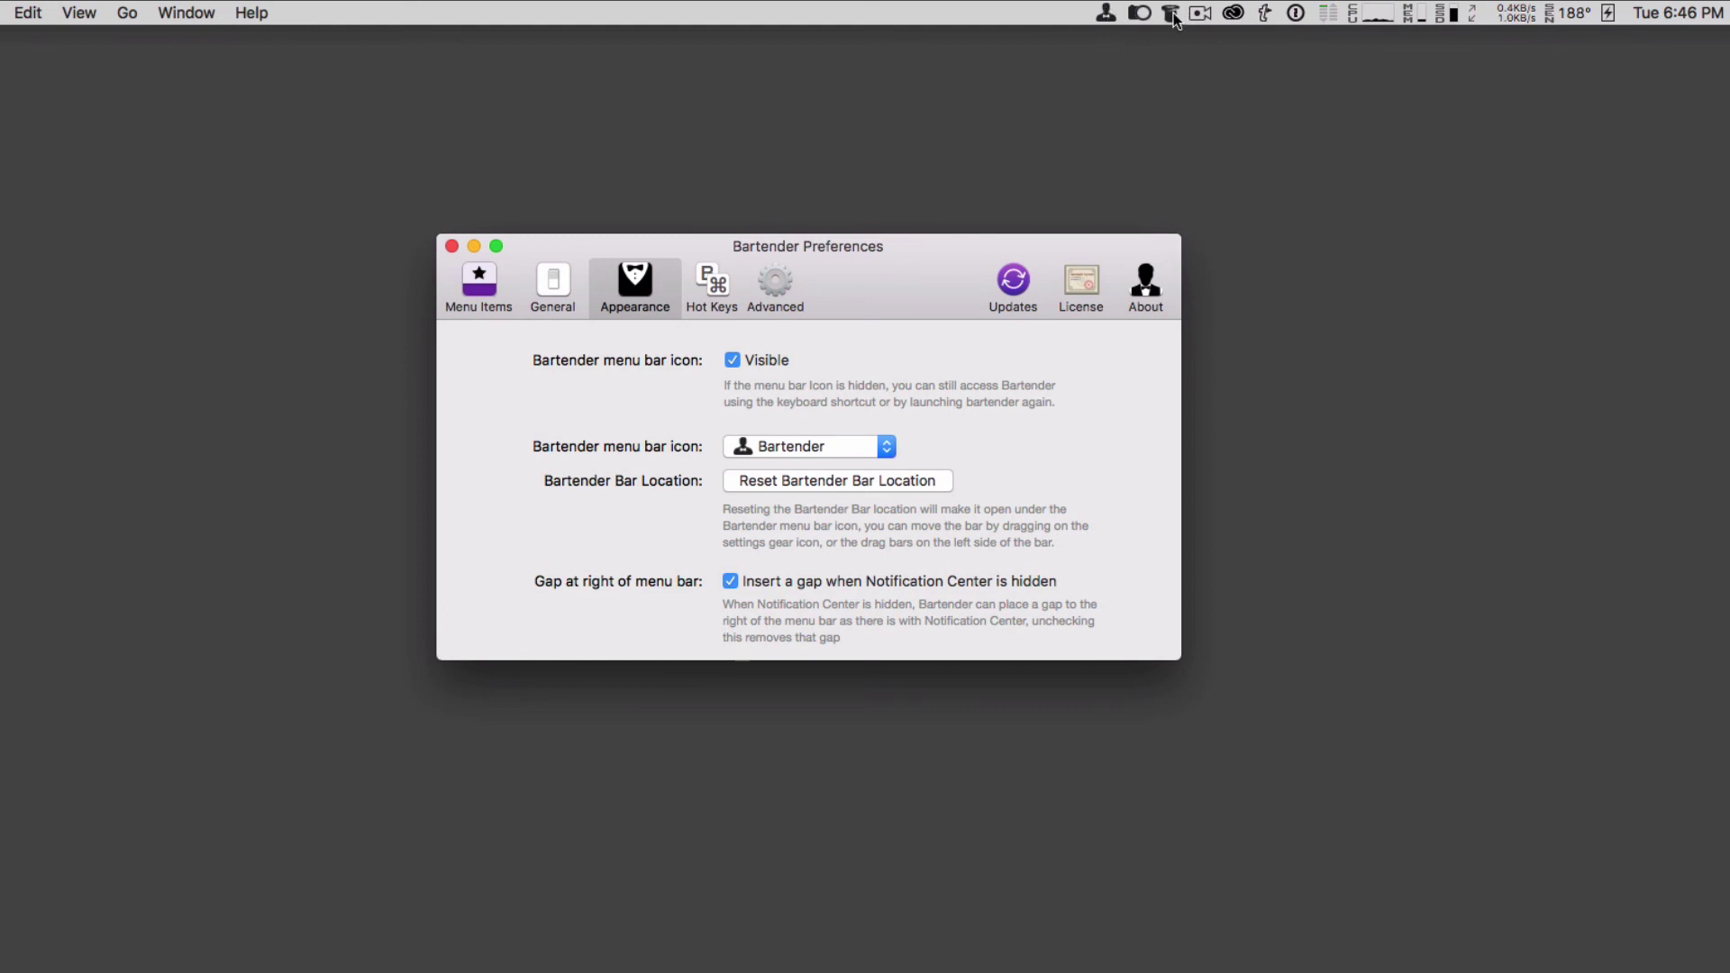
pyautogui.moveTo(1171, 12)
pyautogui.mouseDown()
pyautogui.moveTo(1089, 12)
pyautogui.moveTo(1175, 24)
pyautogui.mouseUp()
pyautogui.moveTo(1234, 12)
pyautogui.mouseDown()
pyautogui.moveTo(1107, 13)
pyautogui.moveTo(1262, 13)
pyautogui.mouseUp()
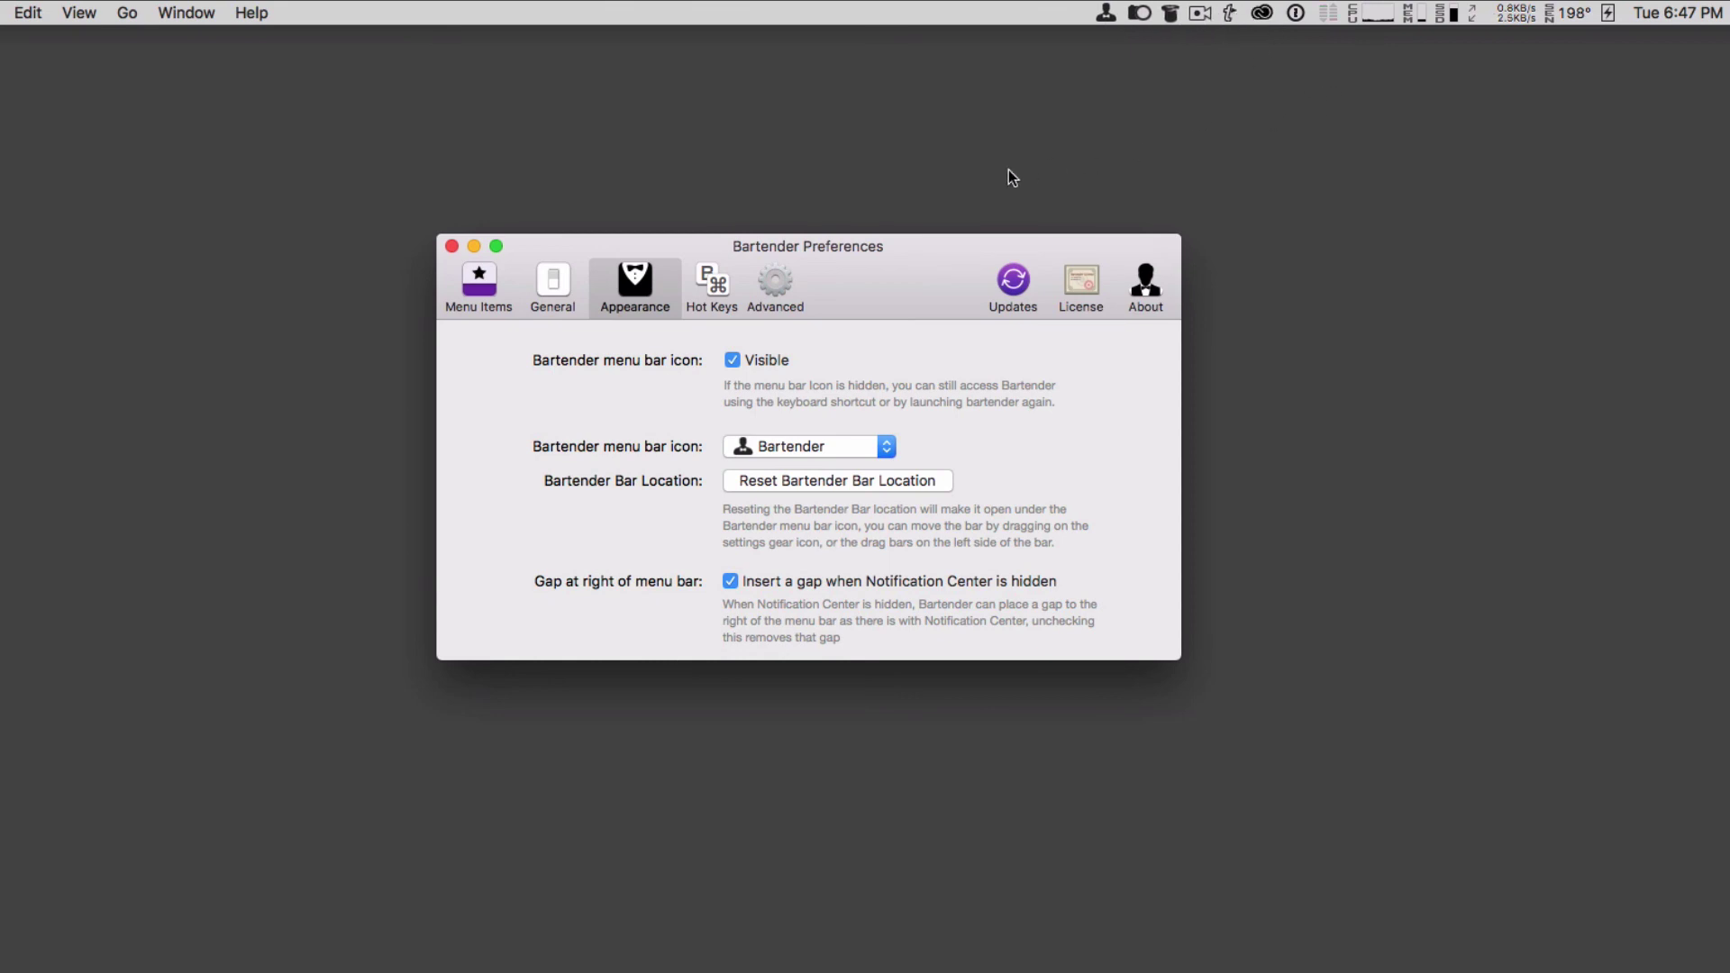